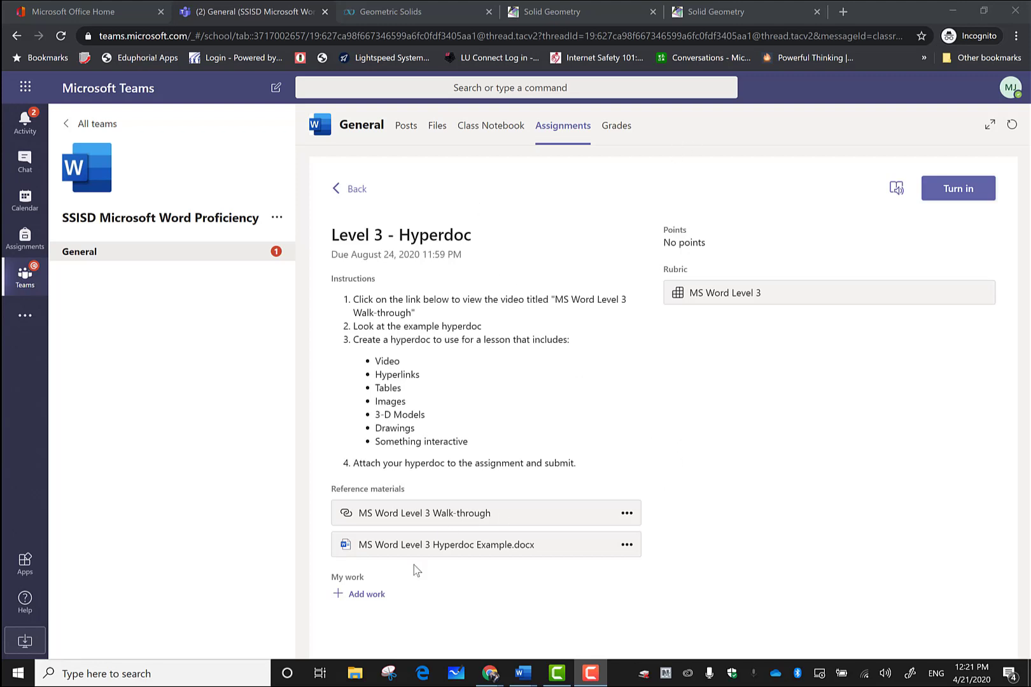
Step: Open the MS Word Level 3 Hyperdoc Example.docx reference from the Level 3 - Hyperdoc assignment
click(436, 548)
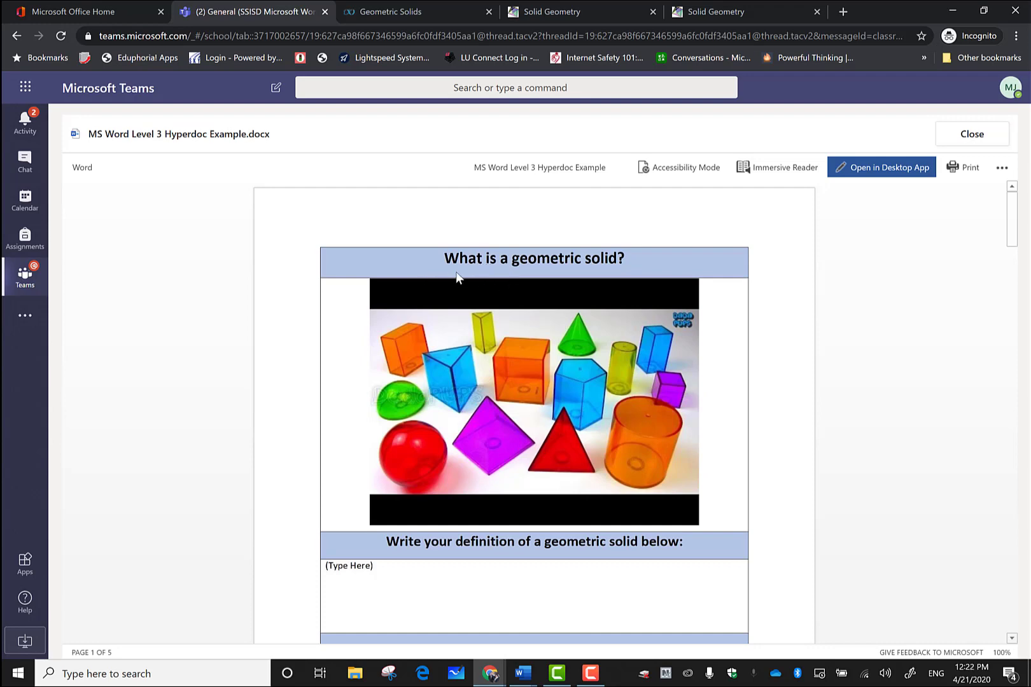
Step: Scroll through the example's first page down to the 'Click here' classifying-solids resource link
scroll(726, 335, down, 2)
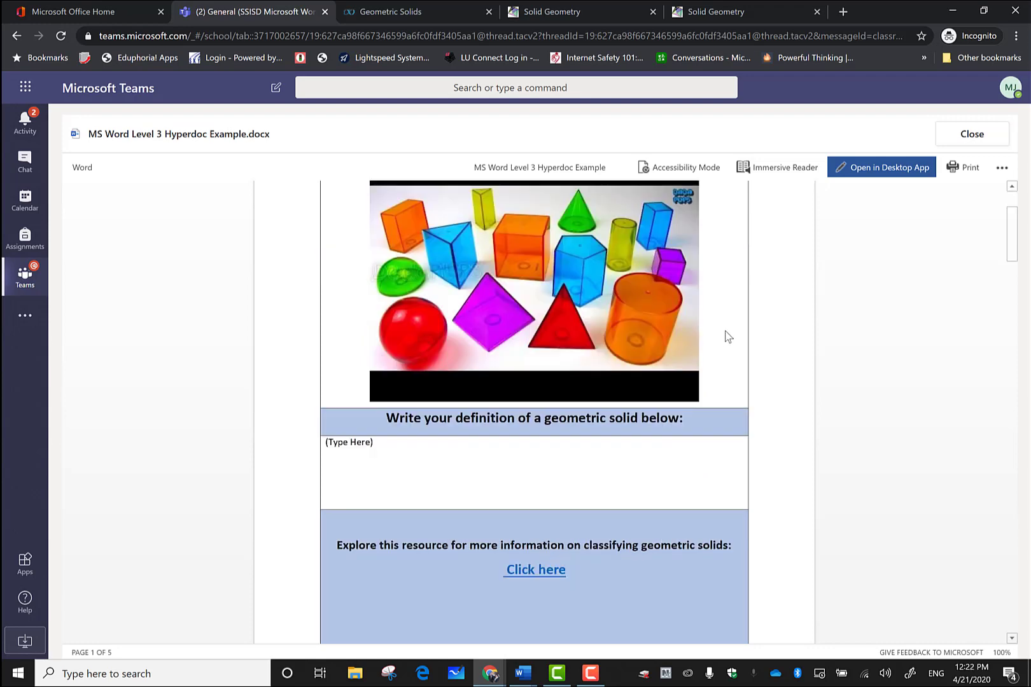
scroll(725, 335, up, 2)
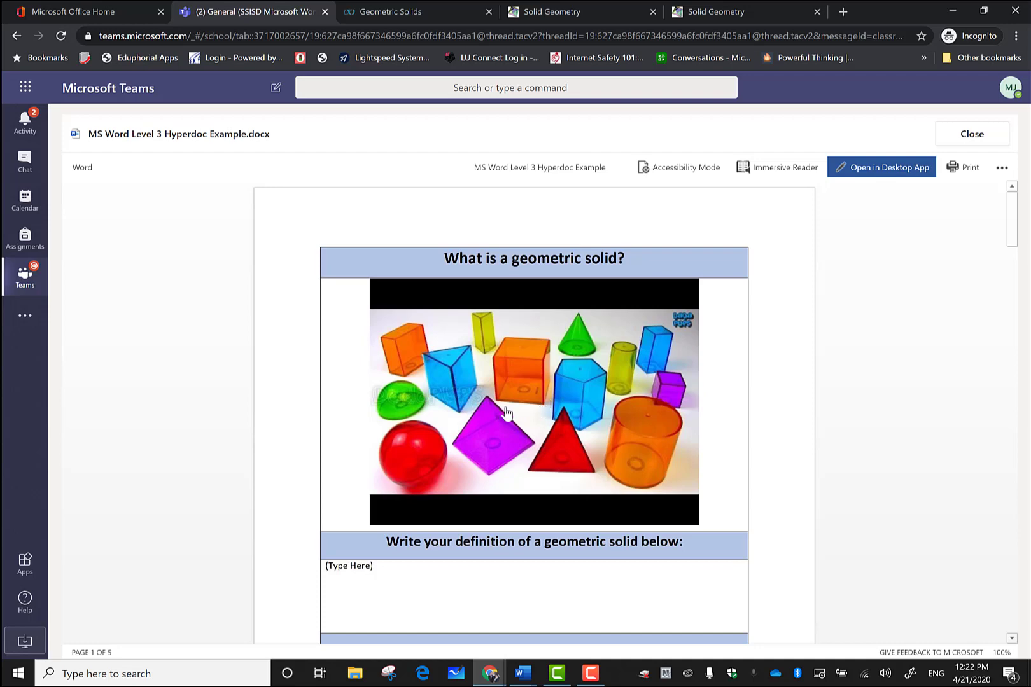
scroll(723, 398, down, 2)
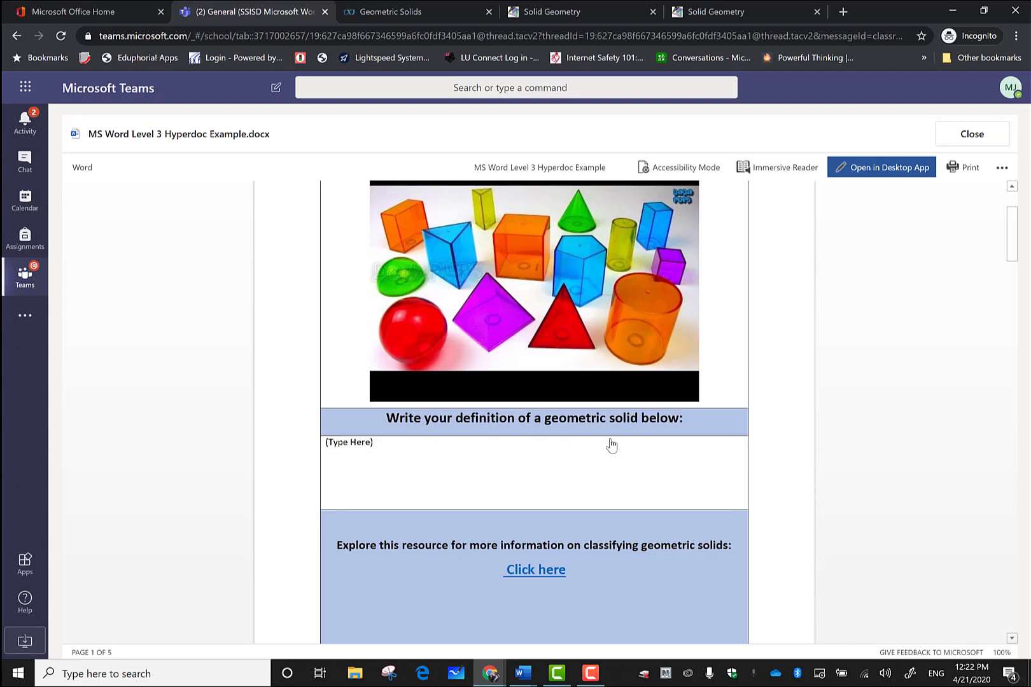
scroll(609, 441, up, 2)
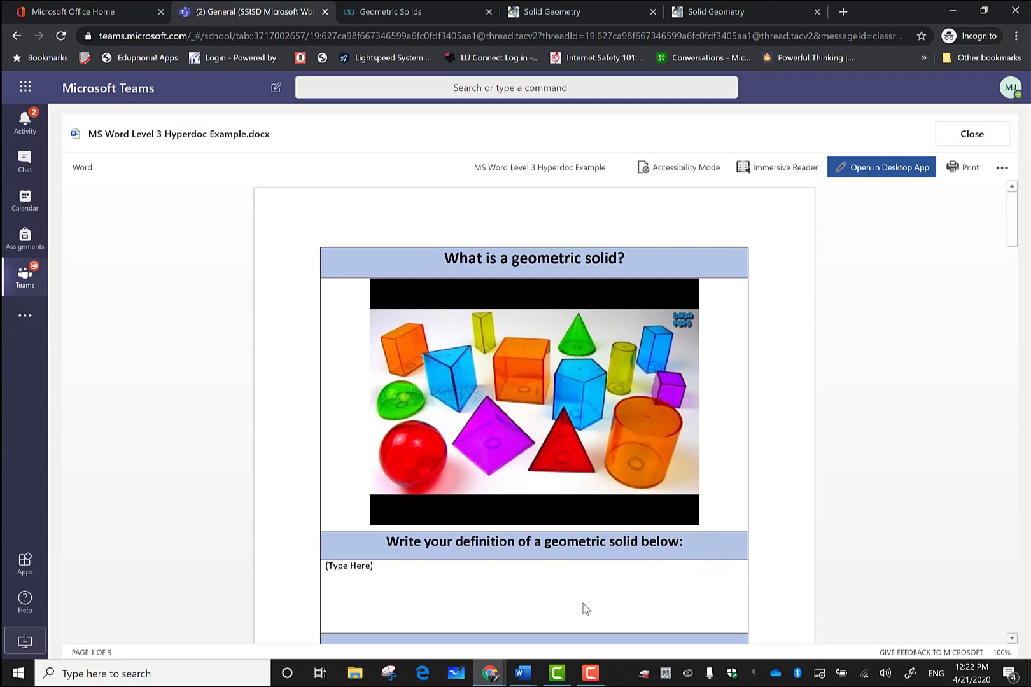
scroll(590, 566, down, 2)
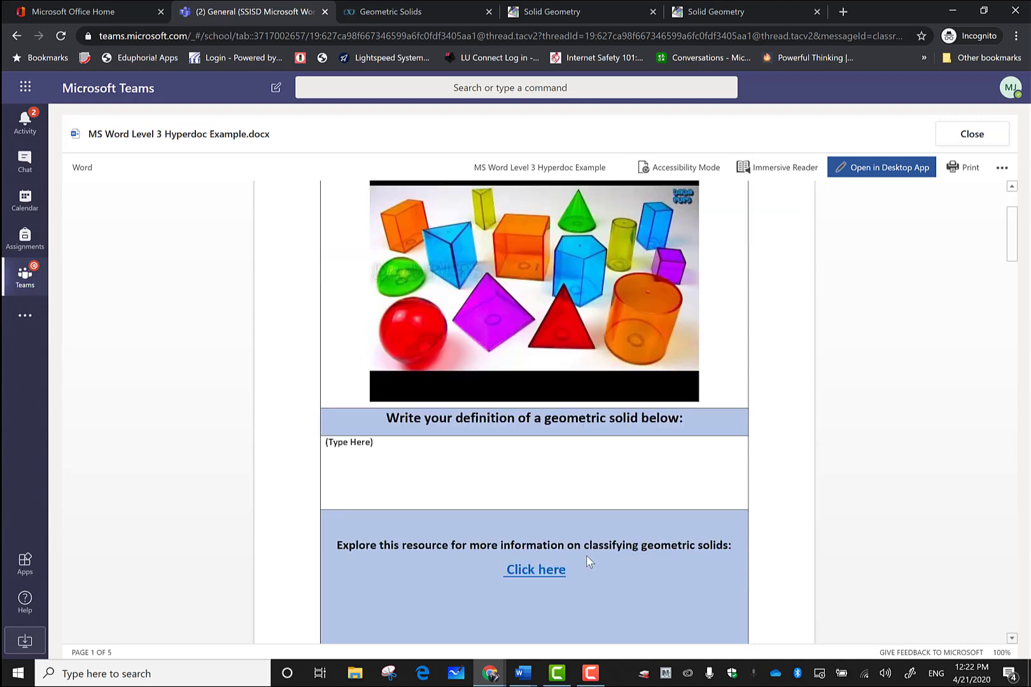
scroll(584, 534, down, 2)
scroll(585, 534, up, 2)
scroll(581, 474, down, 2)
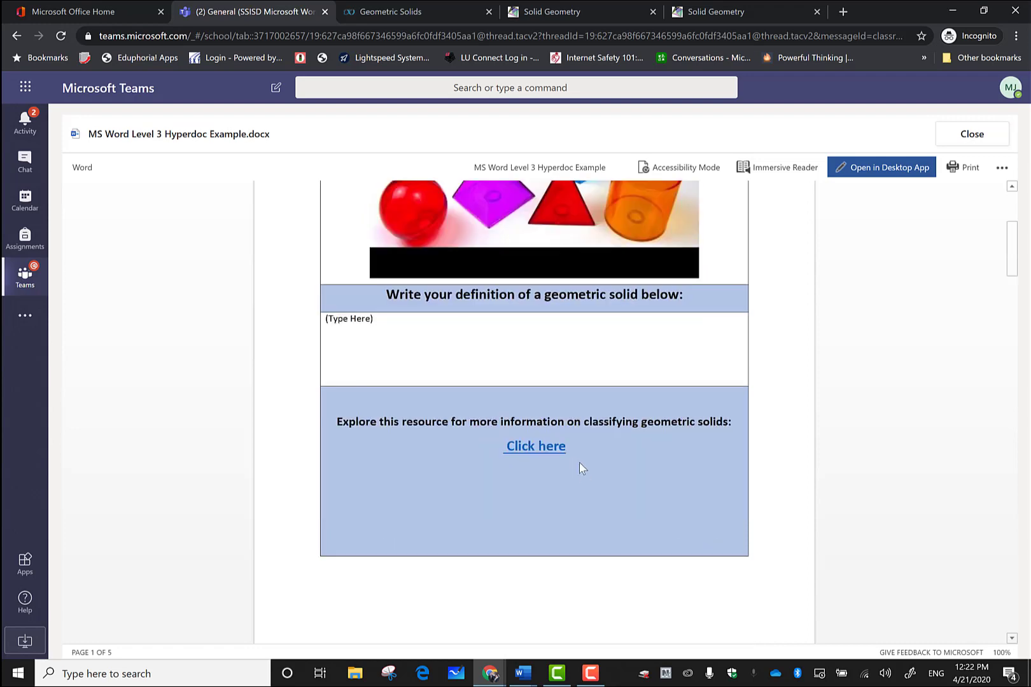
Step: Open the 'Click here' Solid Geometry resource in a new tab, then return to the example hyperdoc
click(542, 454)
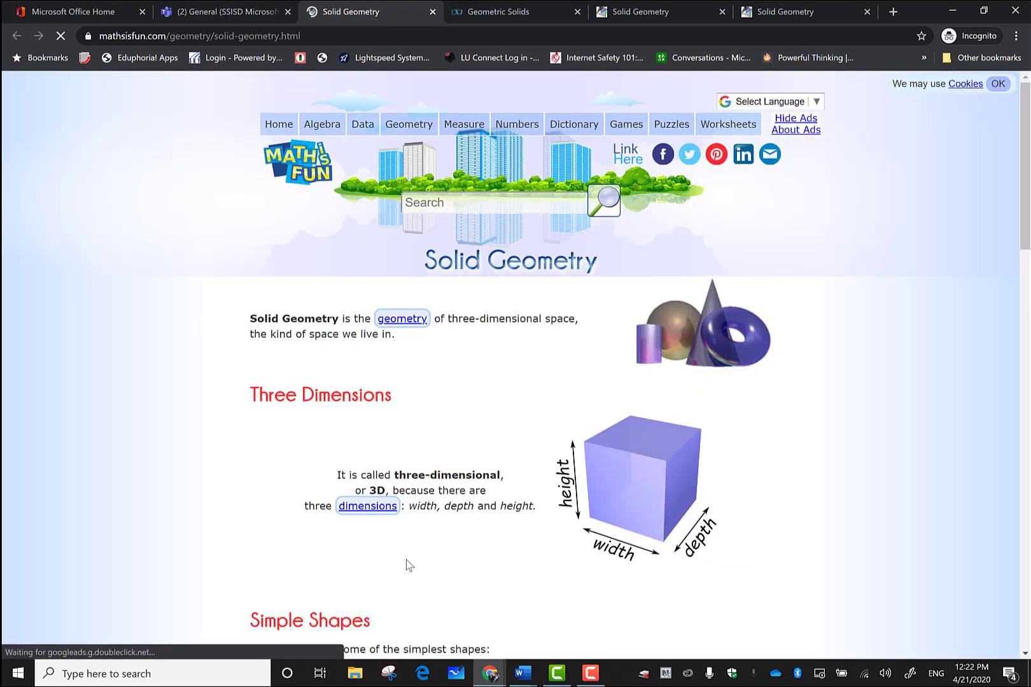
click(228, 14)
scroll(454, 500, down, 4)
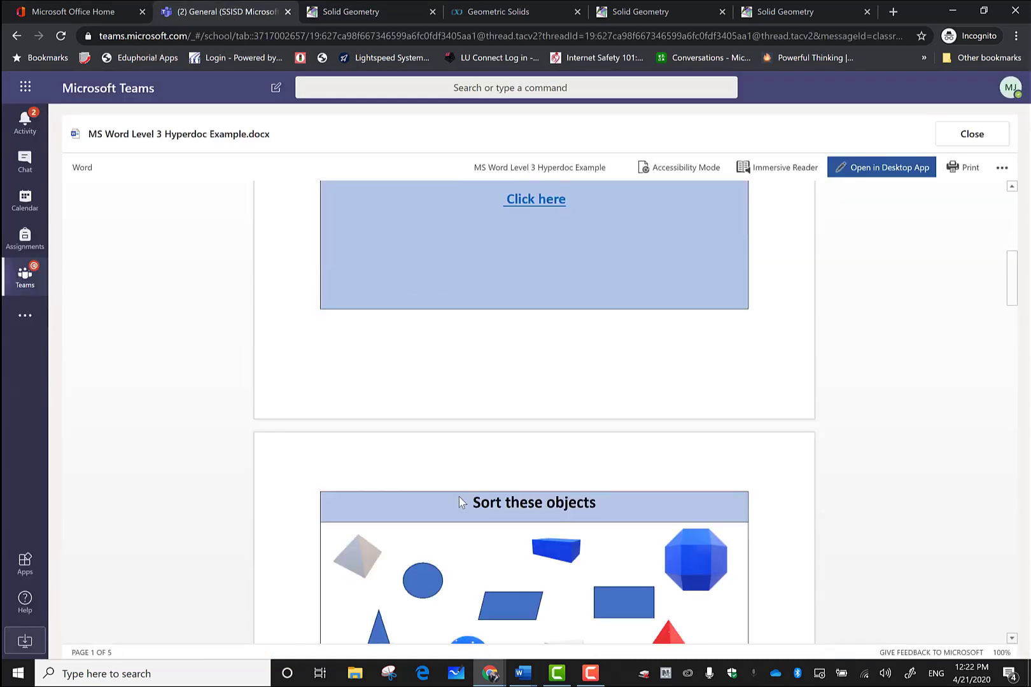
scroll(543, 239, up, 2)
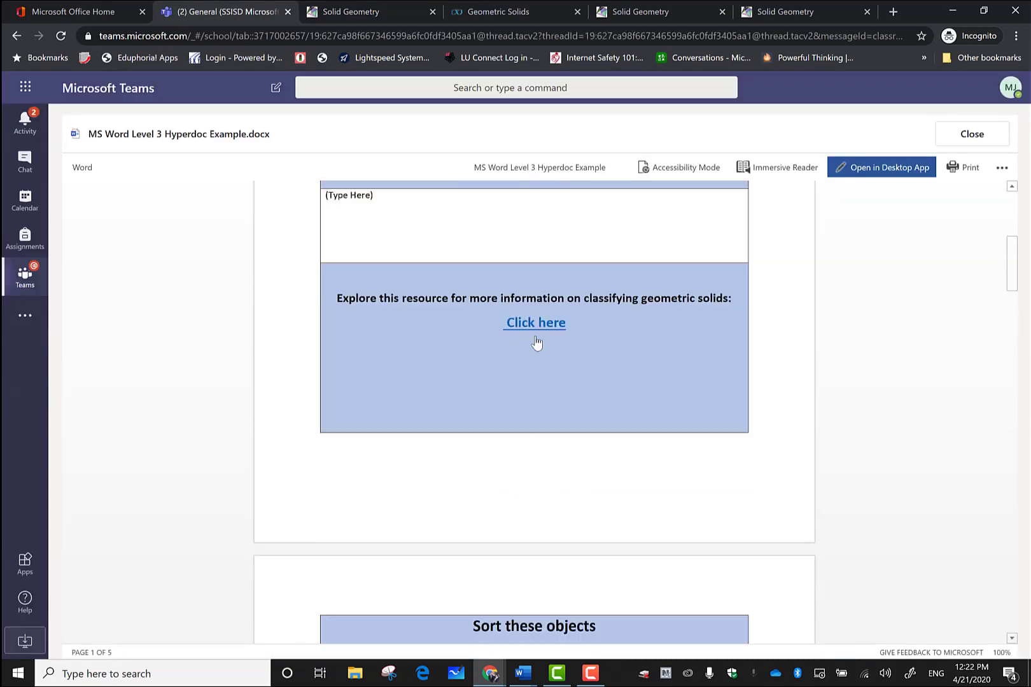
scroll(548, 367, down, 6)
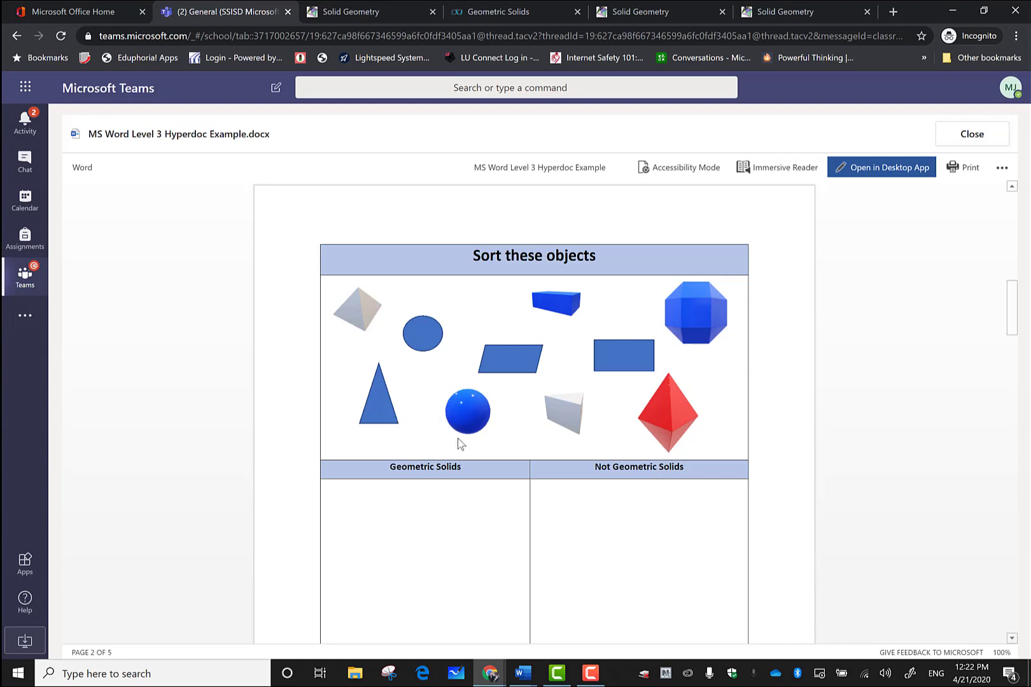
Step: Scroll to page 2 and open the Illuminations Geometric Solids activity link
scroll(459, 439, down, 2)
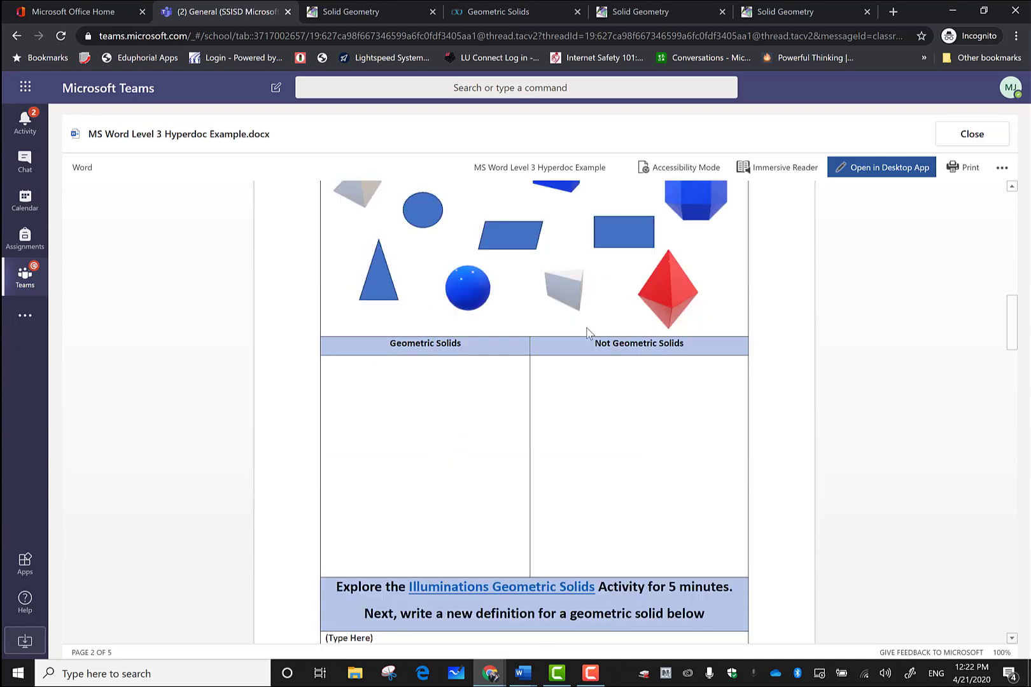
scroll(634, 363, up, 2)
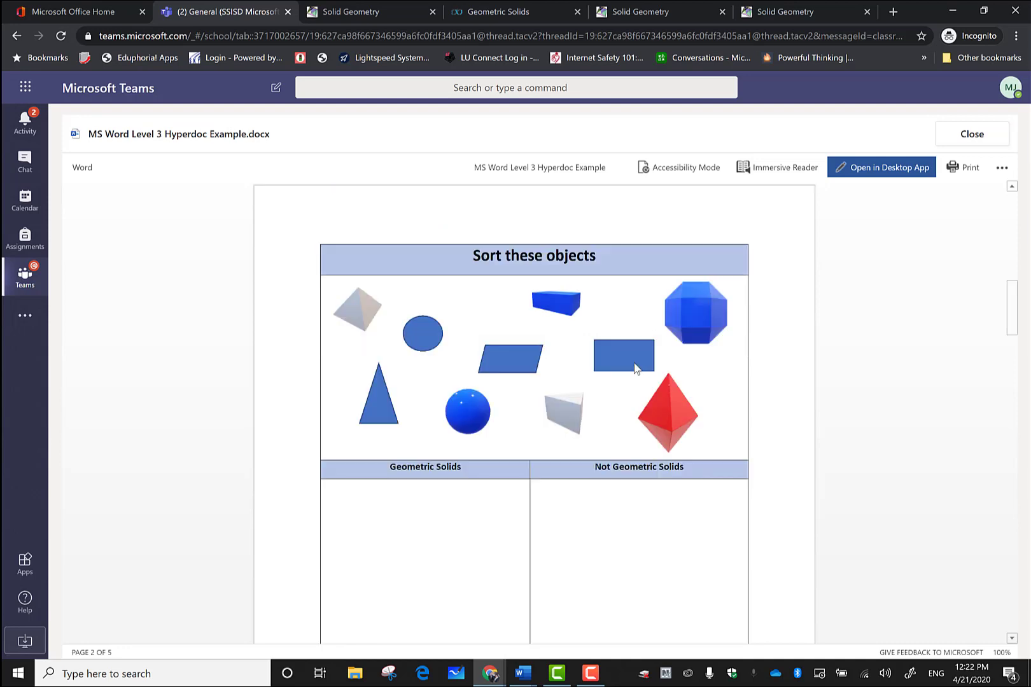
scroll(544, 369, up, 4)
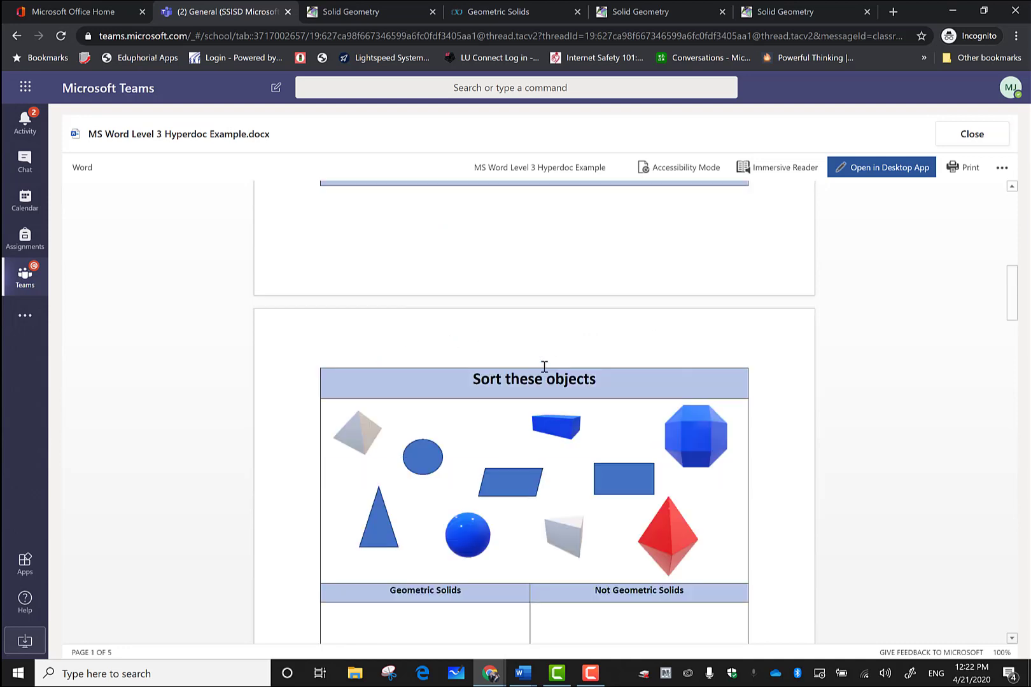
scroll(517, 331, up, 2)
scroll(517, 331, down, 10)
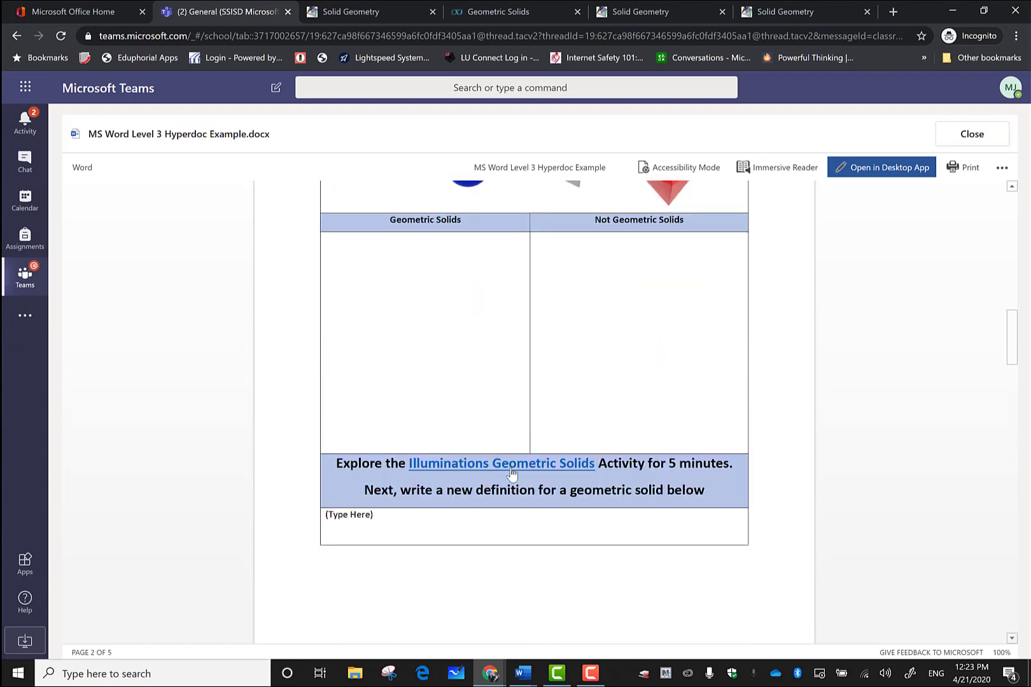
click(511, 472)
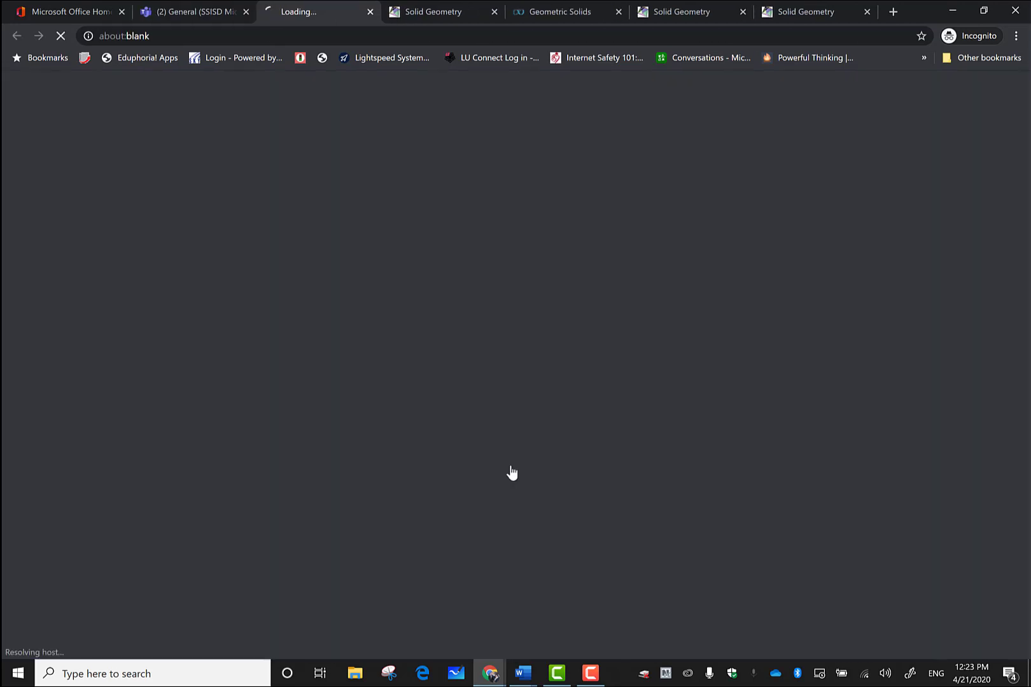
scroll(546, 331, down, 3)
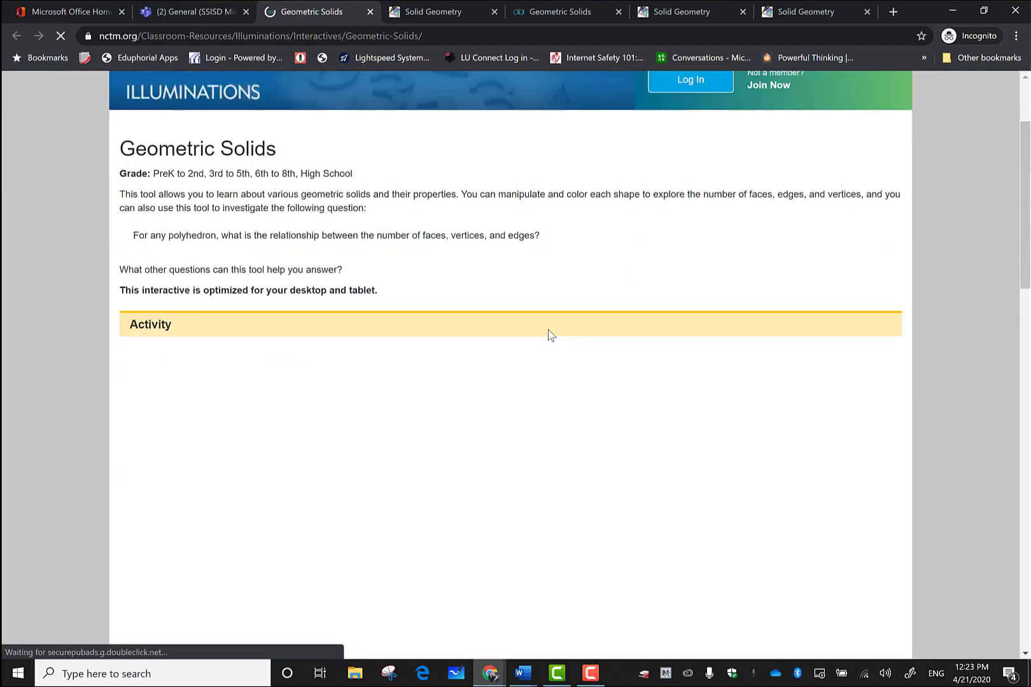
scroll(484, 355, down, 1)
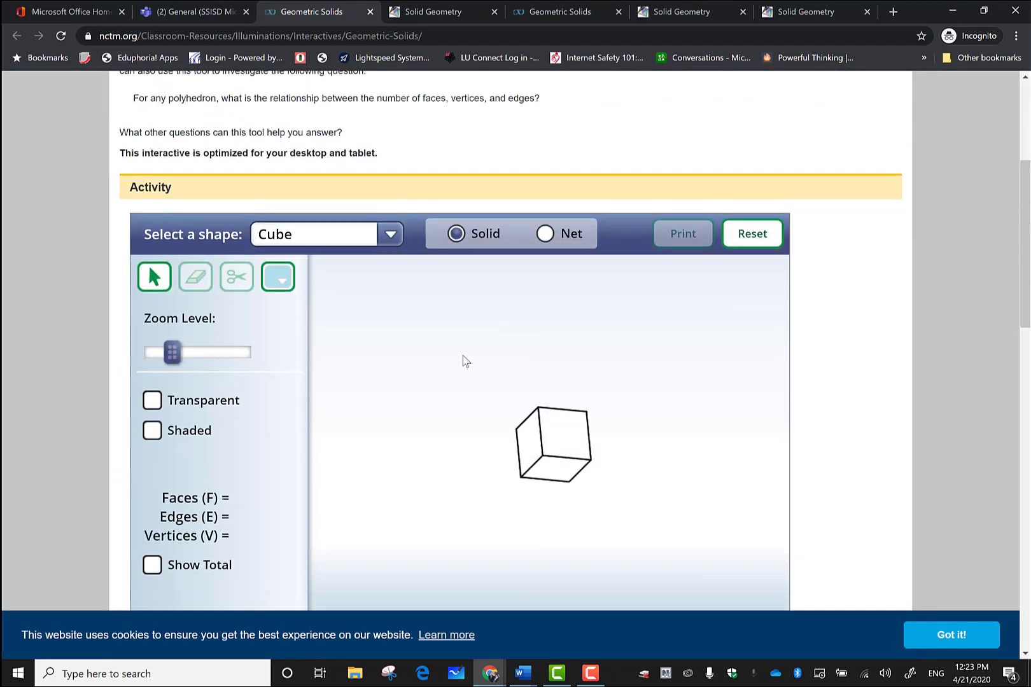
scroll(460, 421, down, 1)
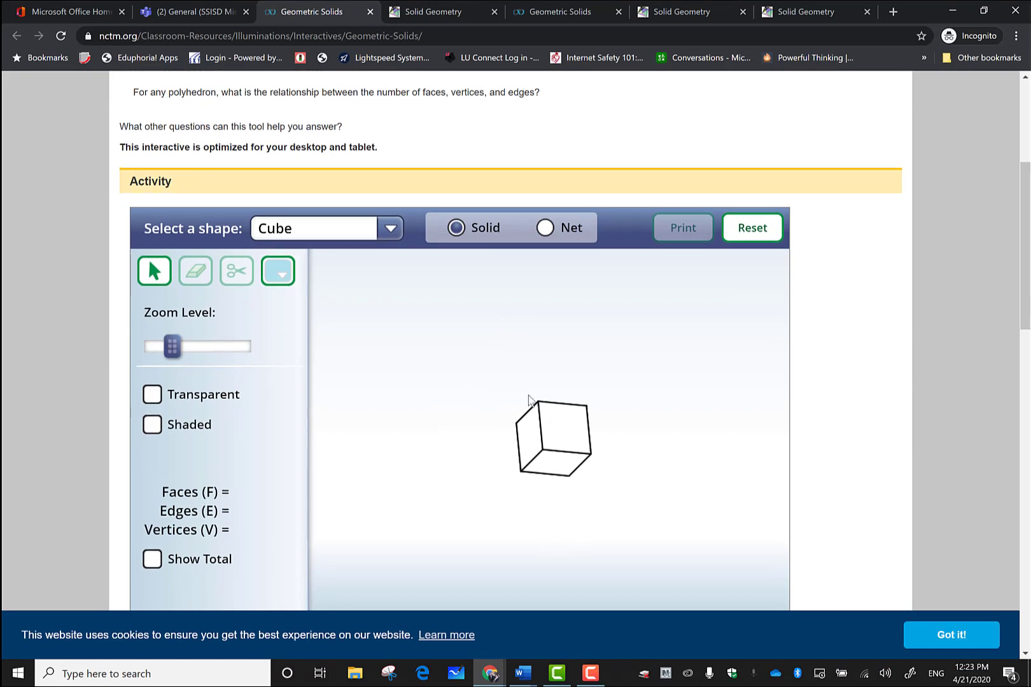
click(192, 15)
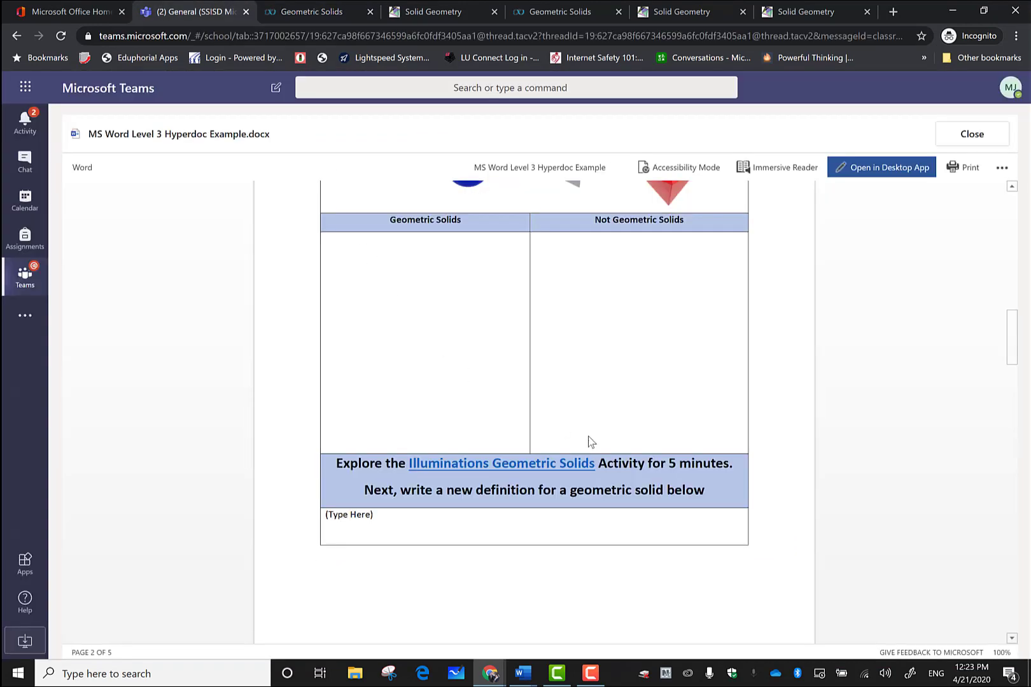
scroll(584, 445, down, 2)
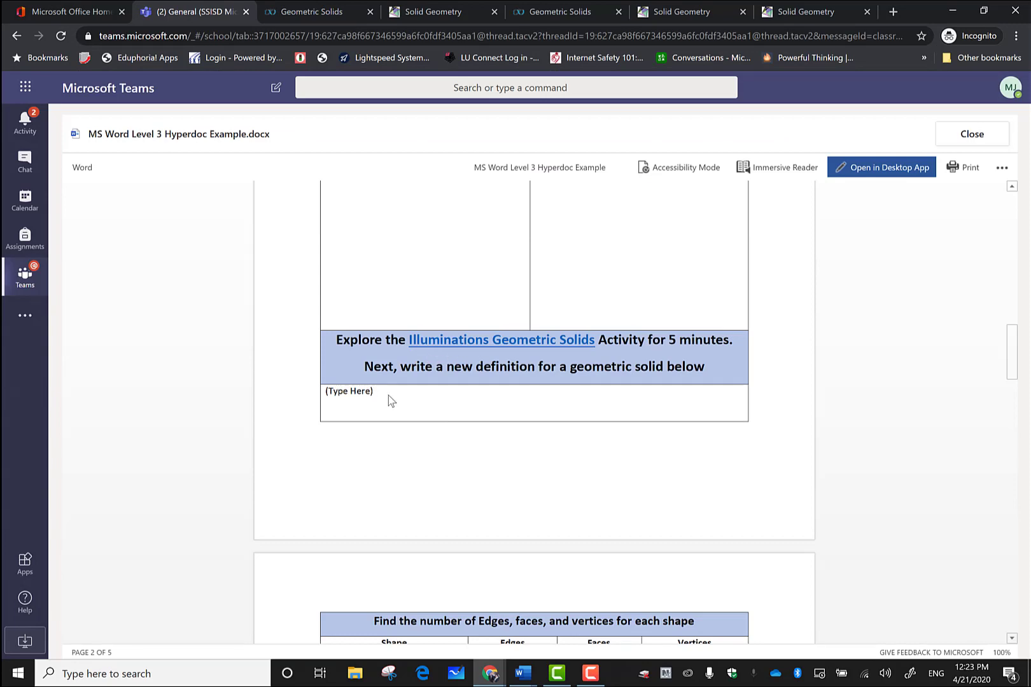
scroll(453, 413, down, 6)
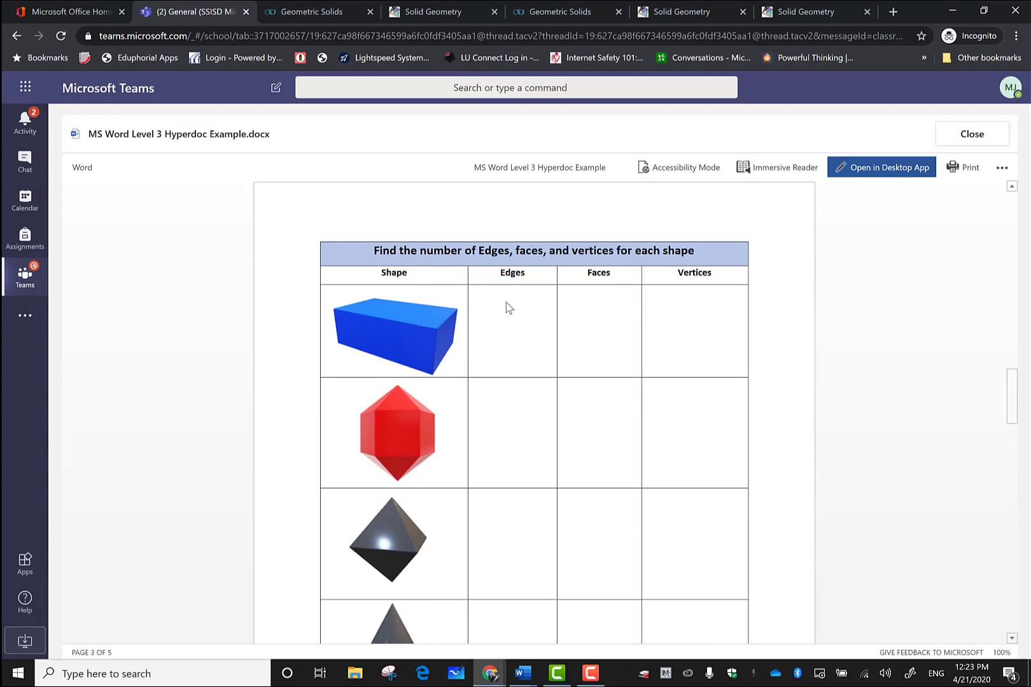
scroll(543, 398, down, 8)
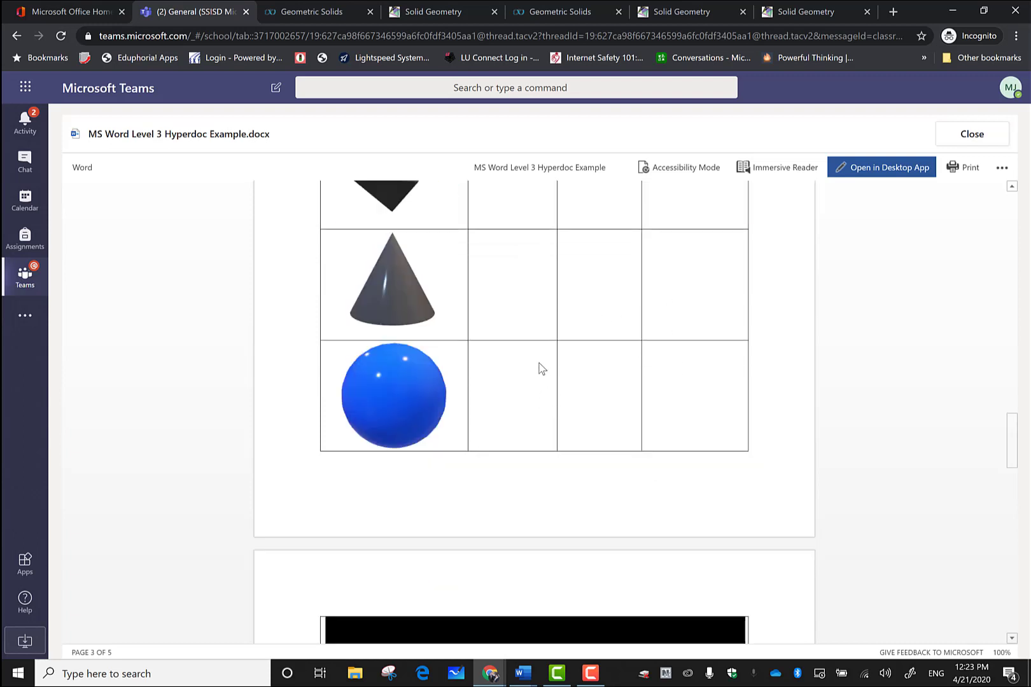
scroll(542, 368, up, 4)
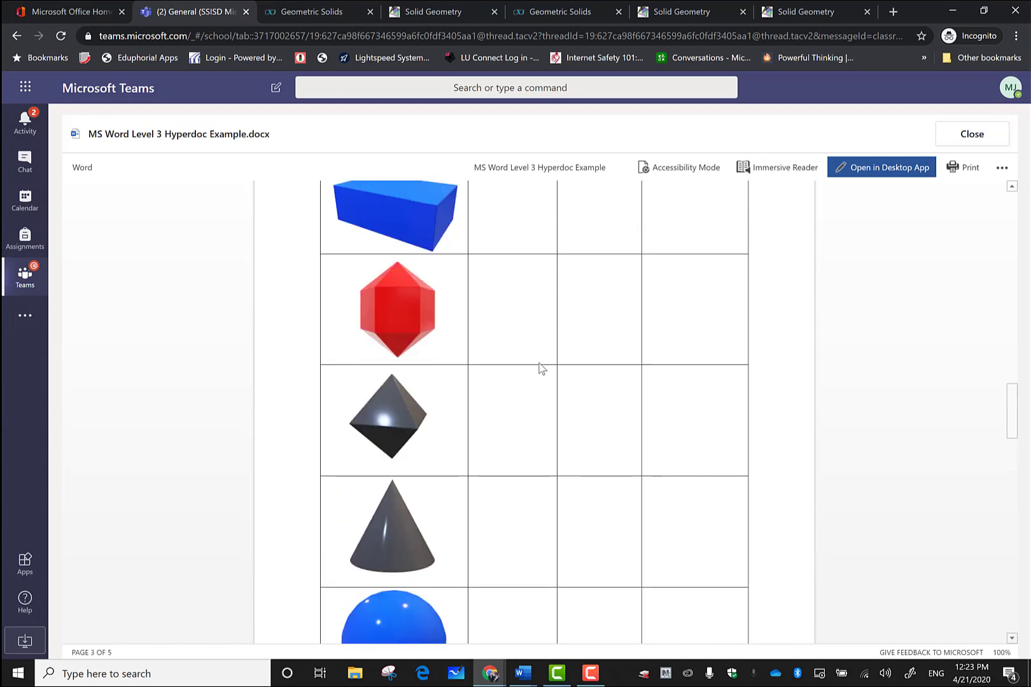
scroll(541, 368, up, 2)
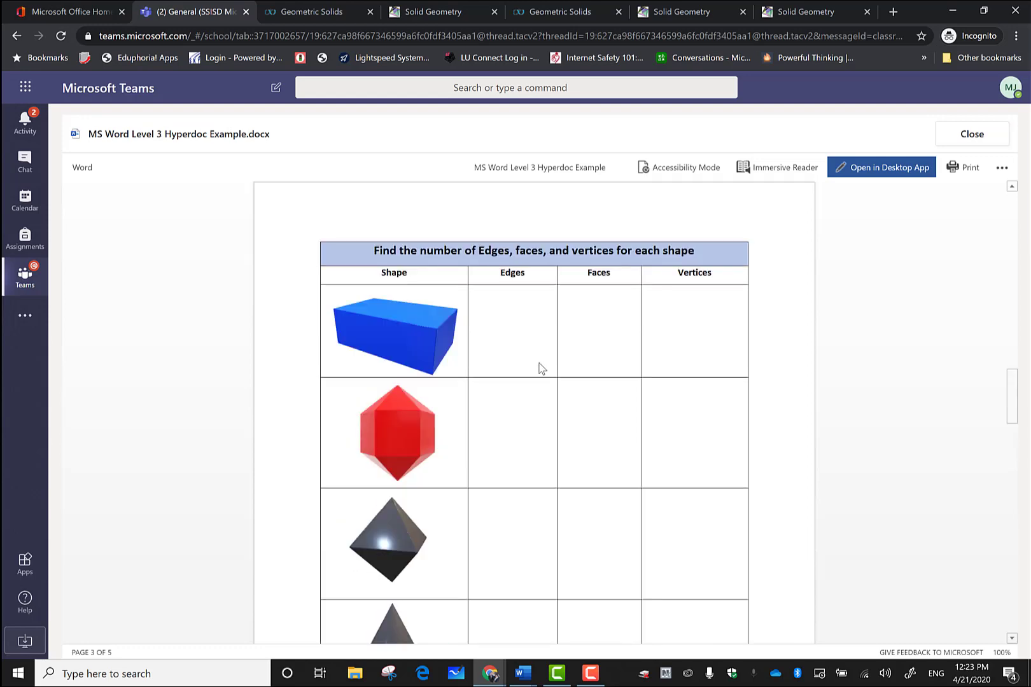
scroll(540, 369, down, 14)
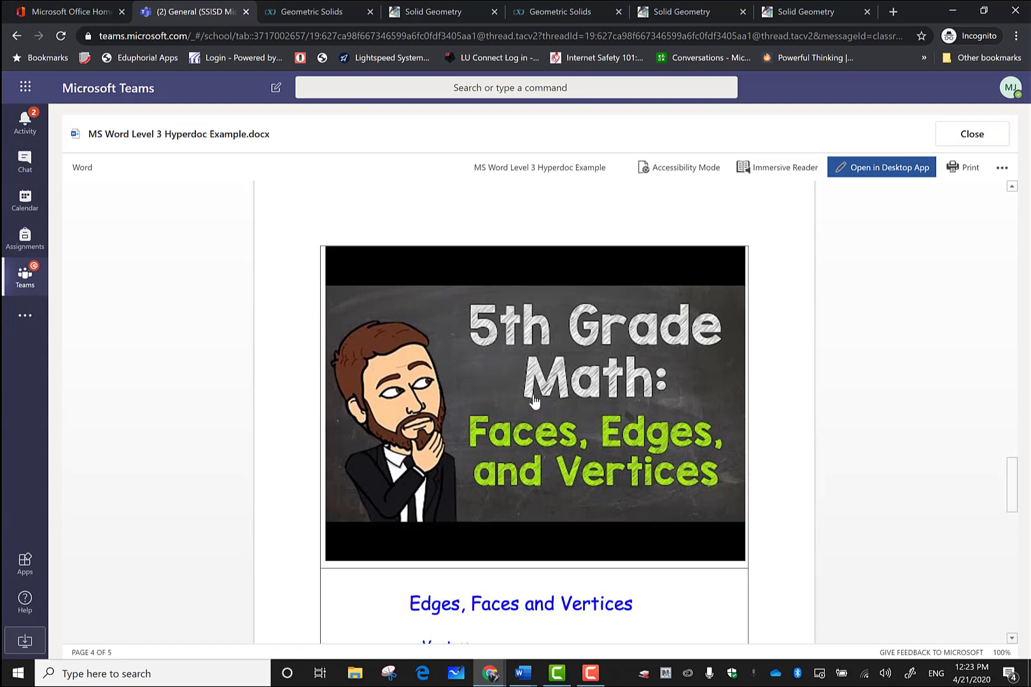
scroll(533, 399, down, 2)
scroll(579, 439, down, 4)
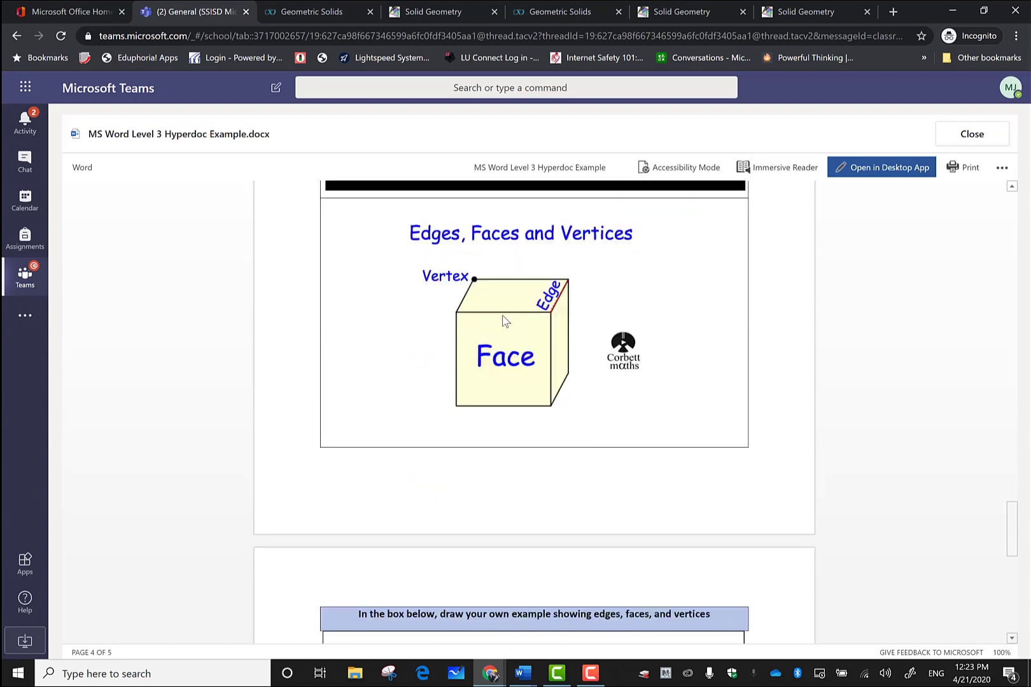
scroll(504, 321, down, 4)
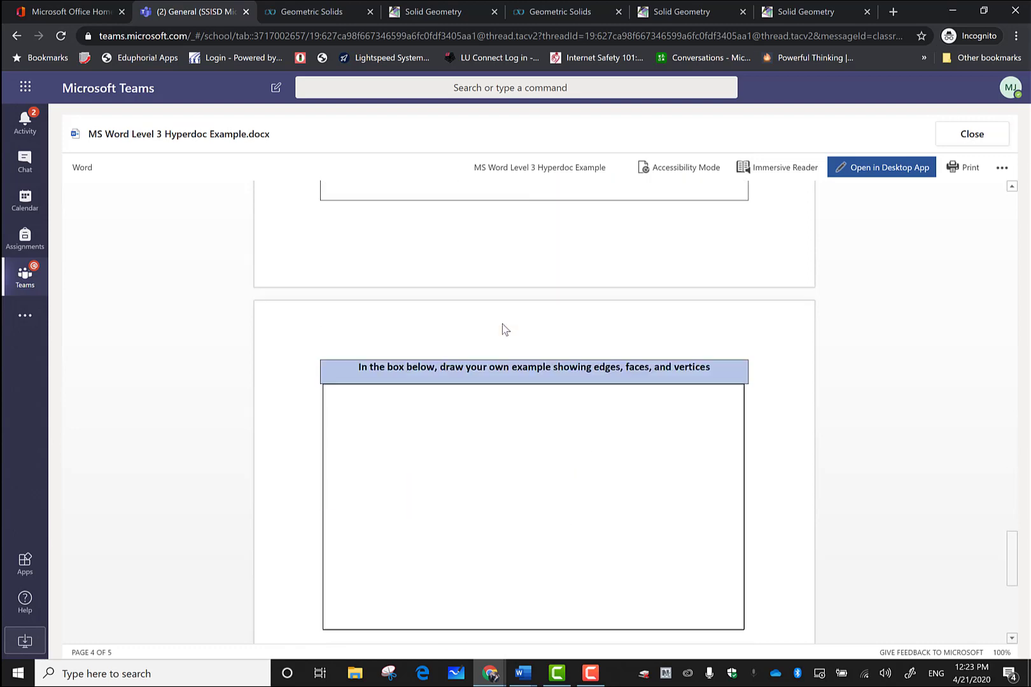
scroll(513, 430, down, 2)
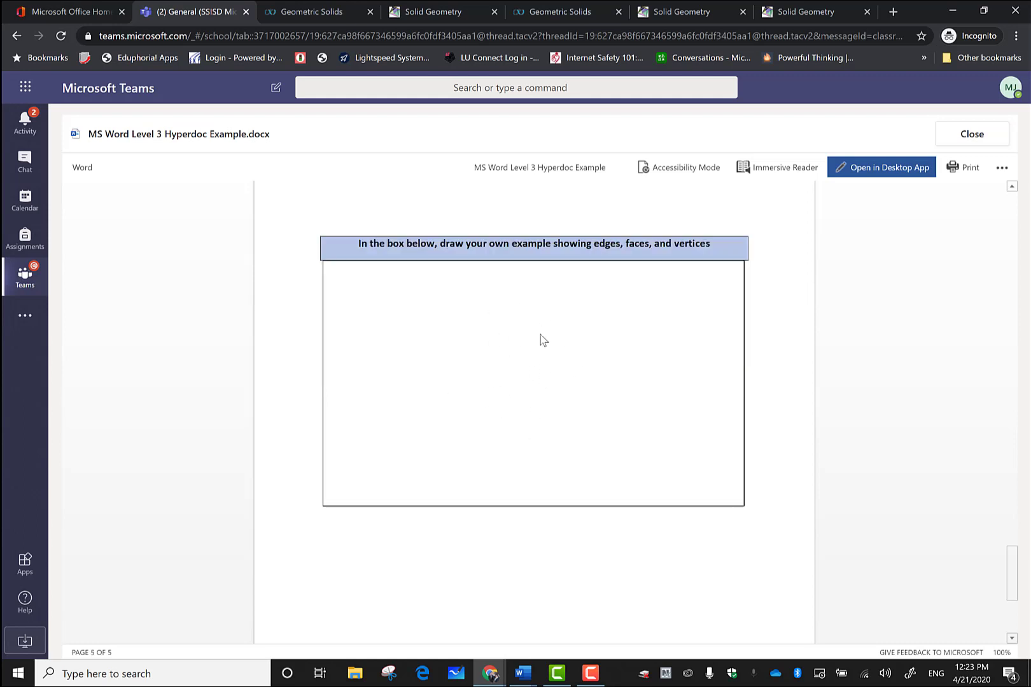
scroll(570, 373, up, 12)
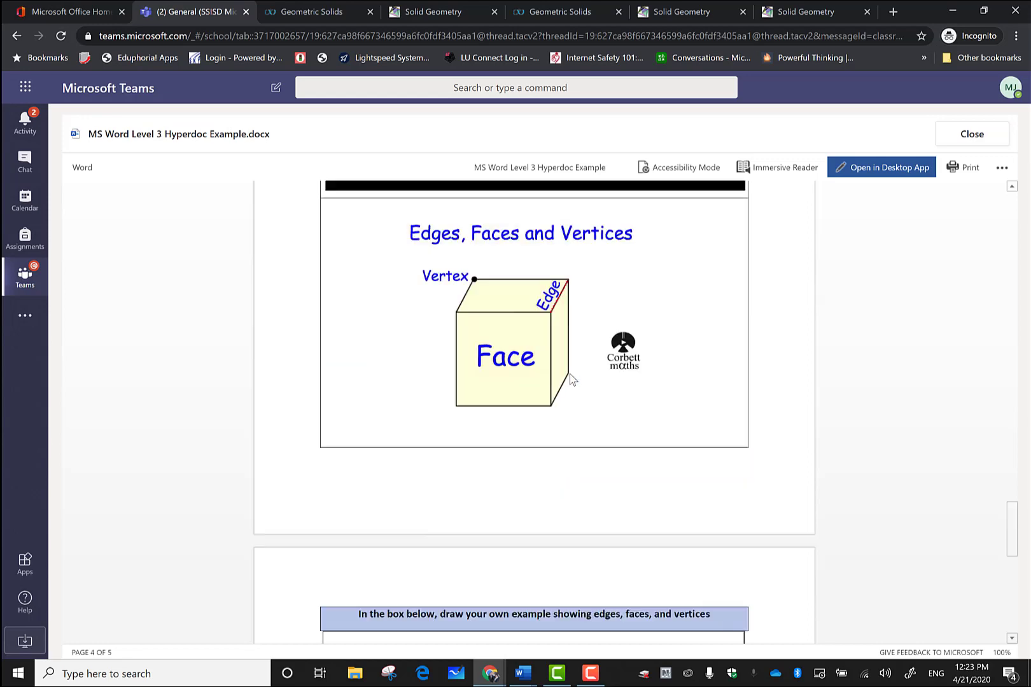
scroll(565, 368, up, 10)
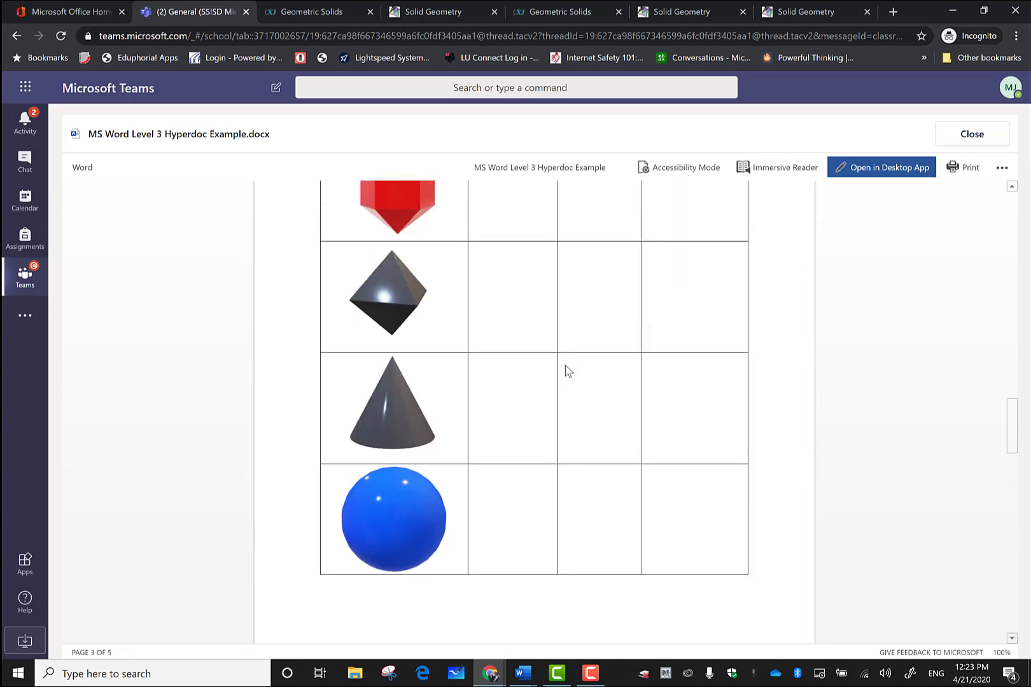
scroll(564, 366, up, 10)
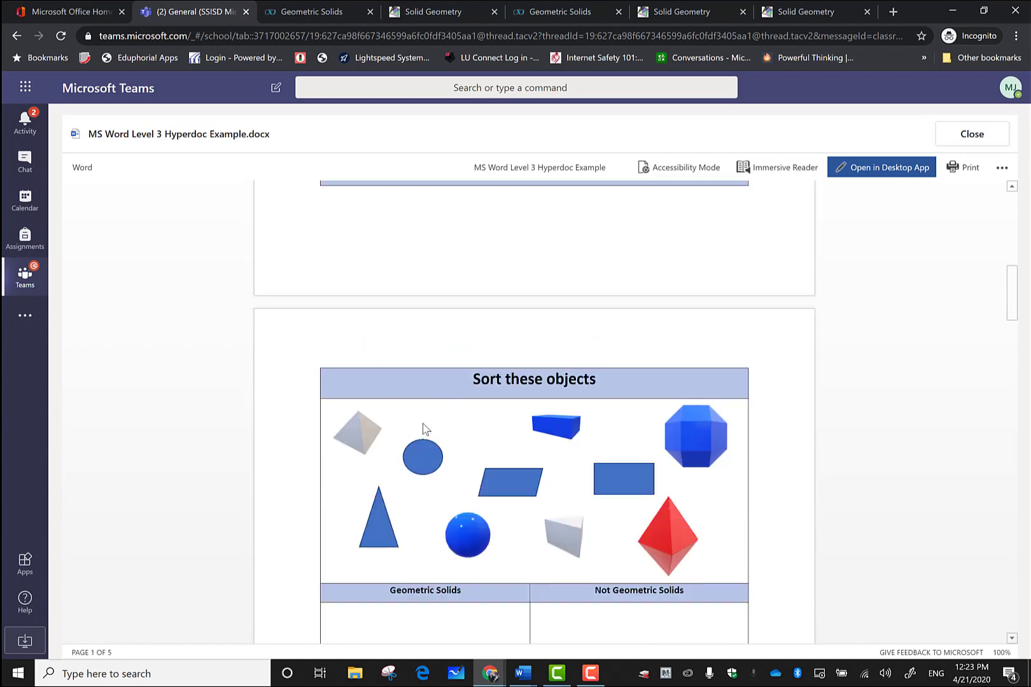
scroll(443, 466, down, 2)
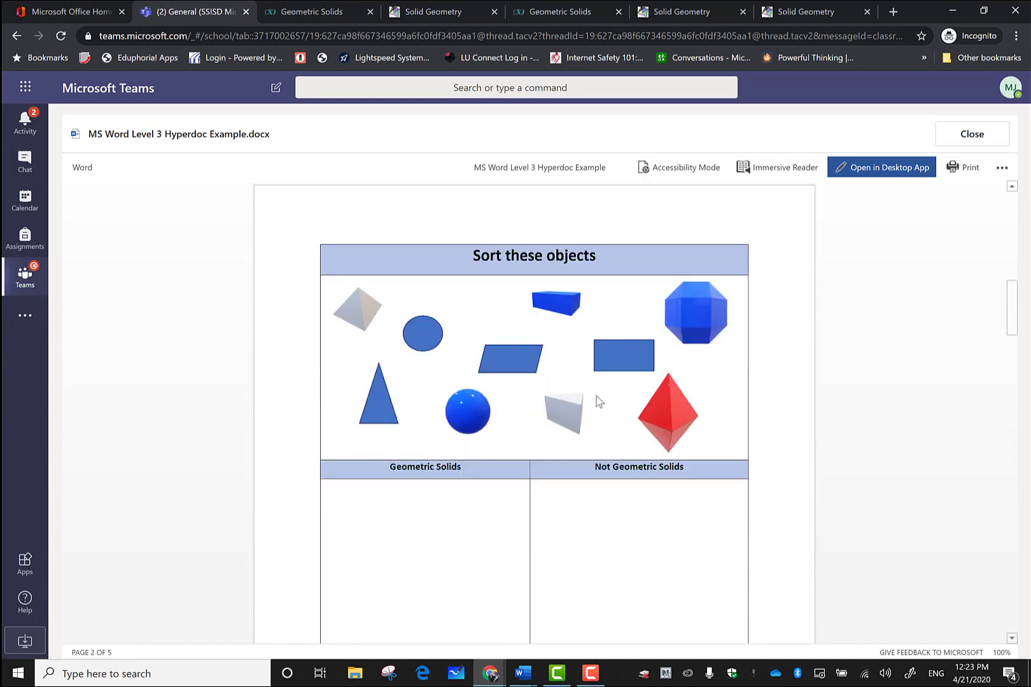
scroll(598, 401, up, 12)
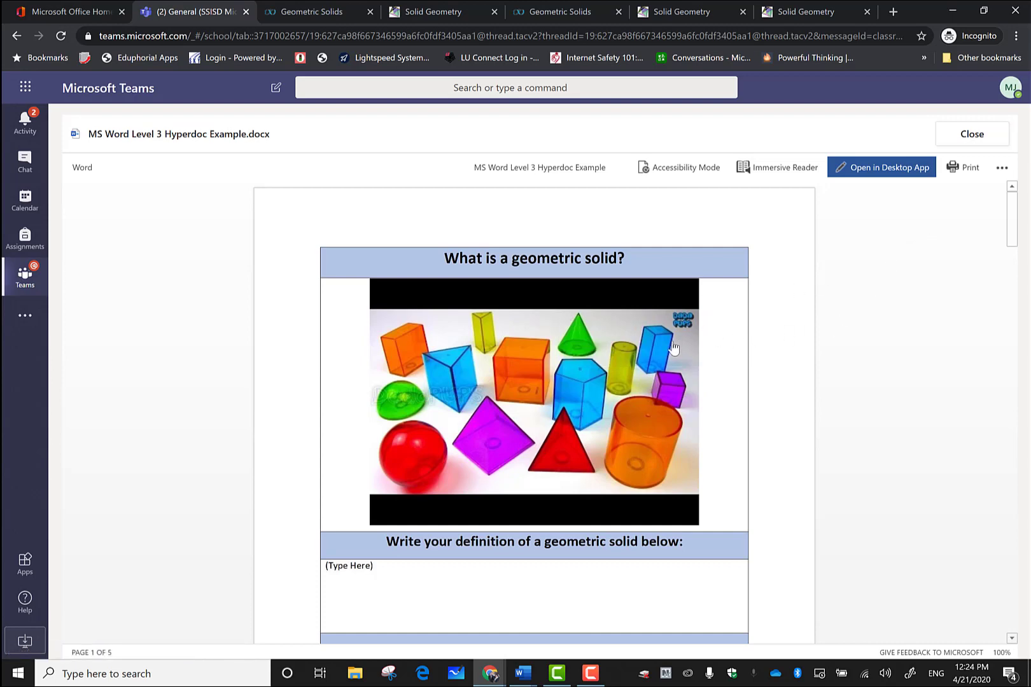
Step: Close the example viewer and preview, returning to the Level 3 - Hyperdoc assignment page
click(964, 133)
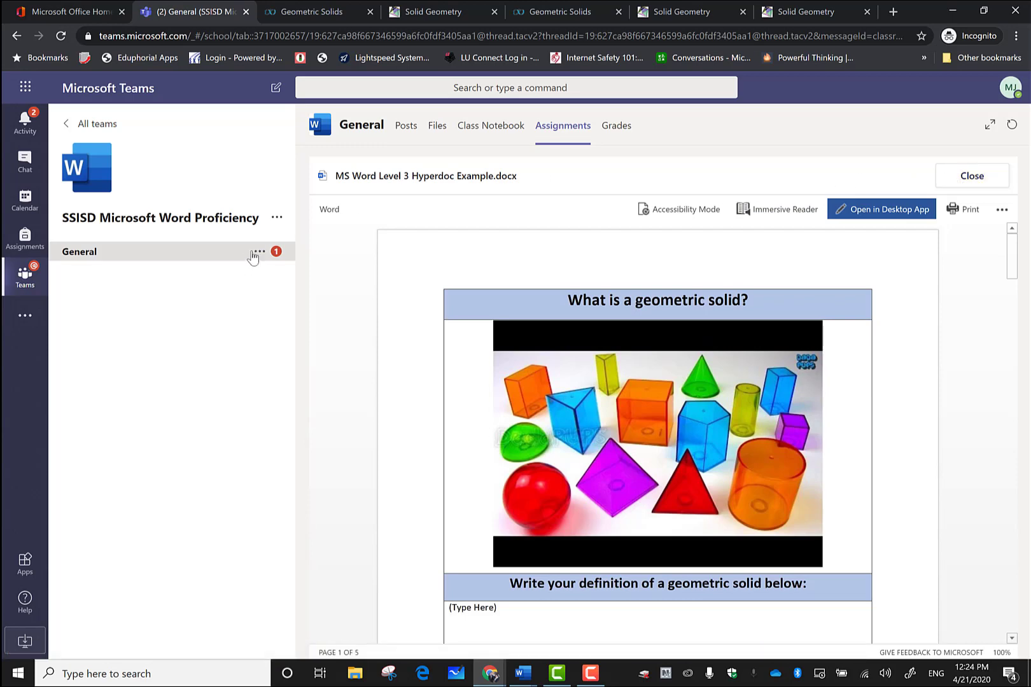
click(972, 176)
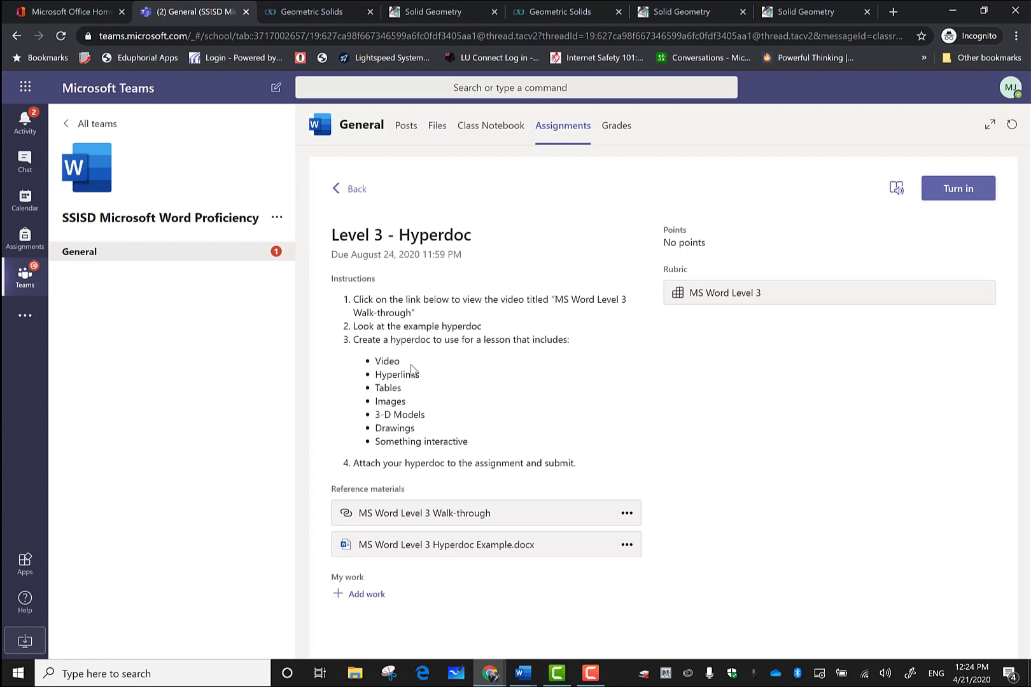
click(524, 676)
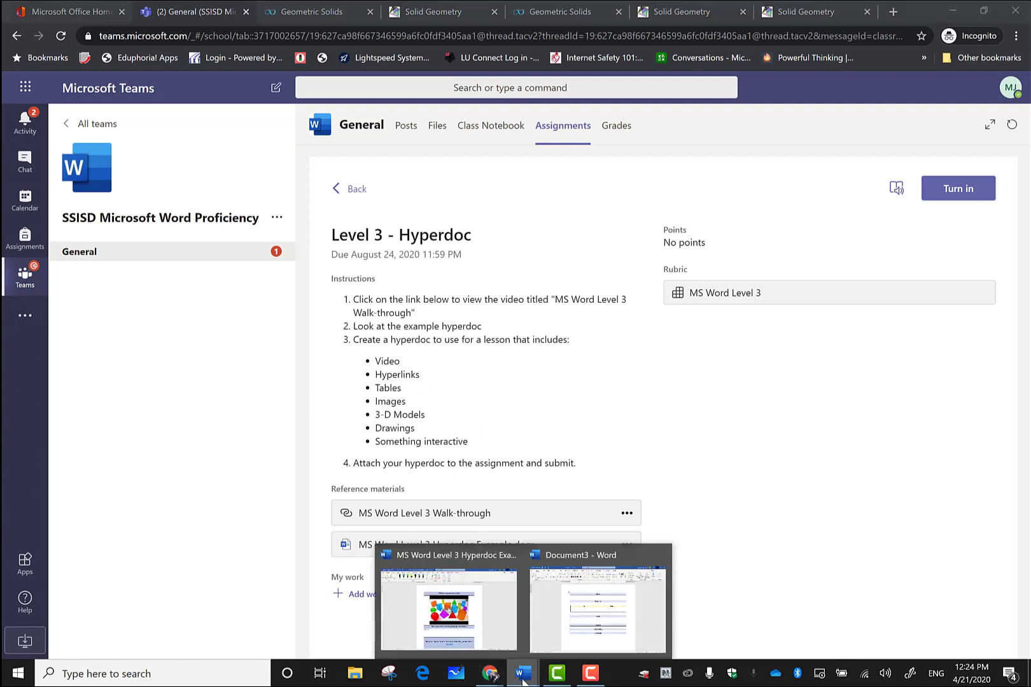
Step: In the maximized Document3 template, start inserting an online video into the Video cell
click(550, 634)
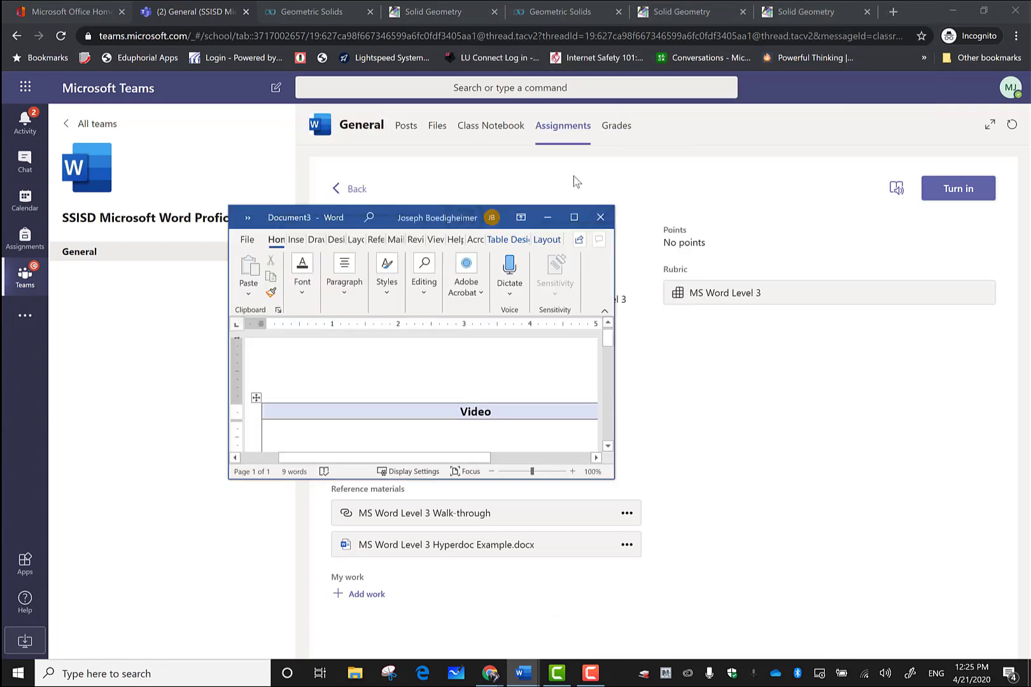
click(575, 218)
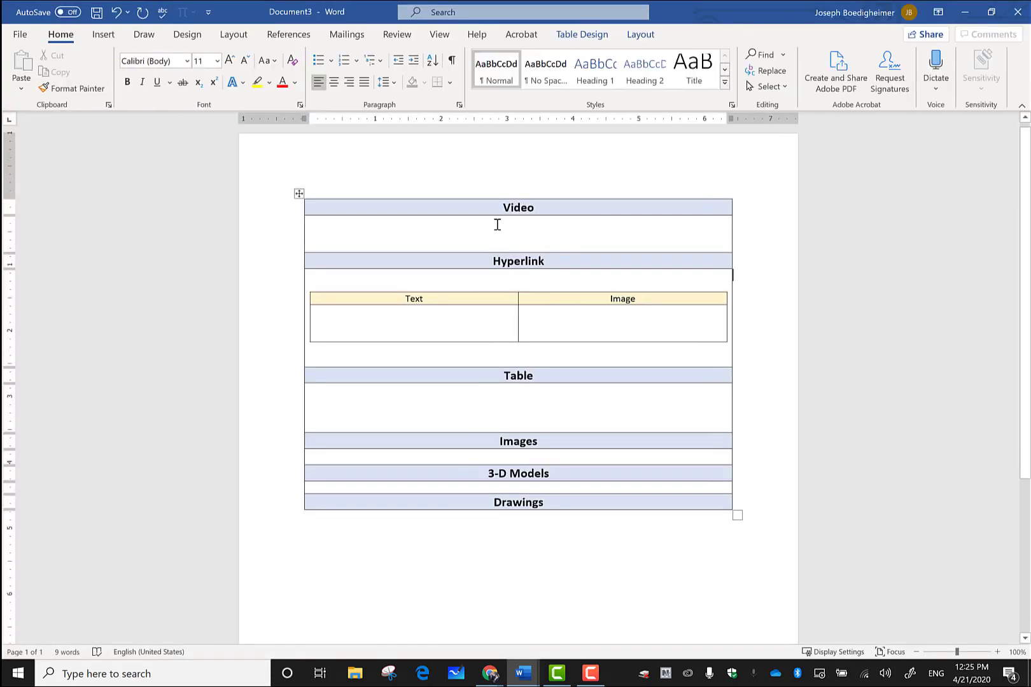
click(418, 227)
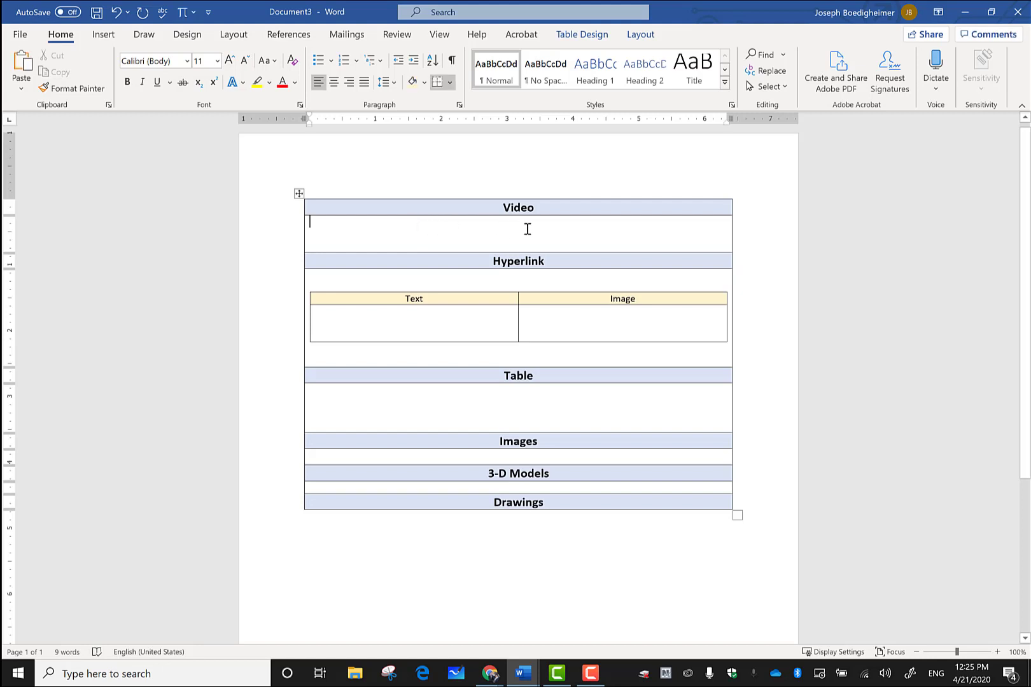
click(104, 36)
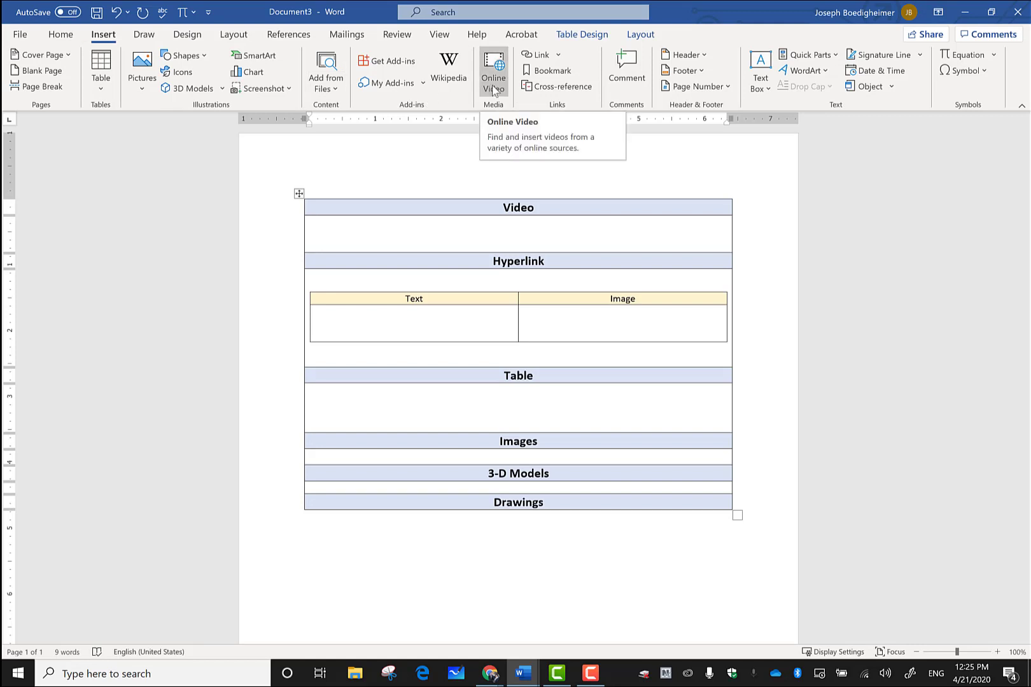
key(alt+Tab)
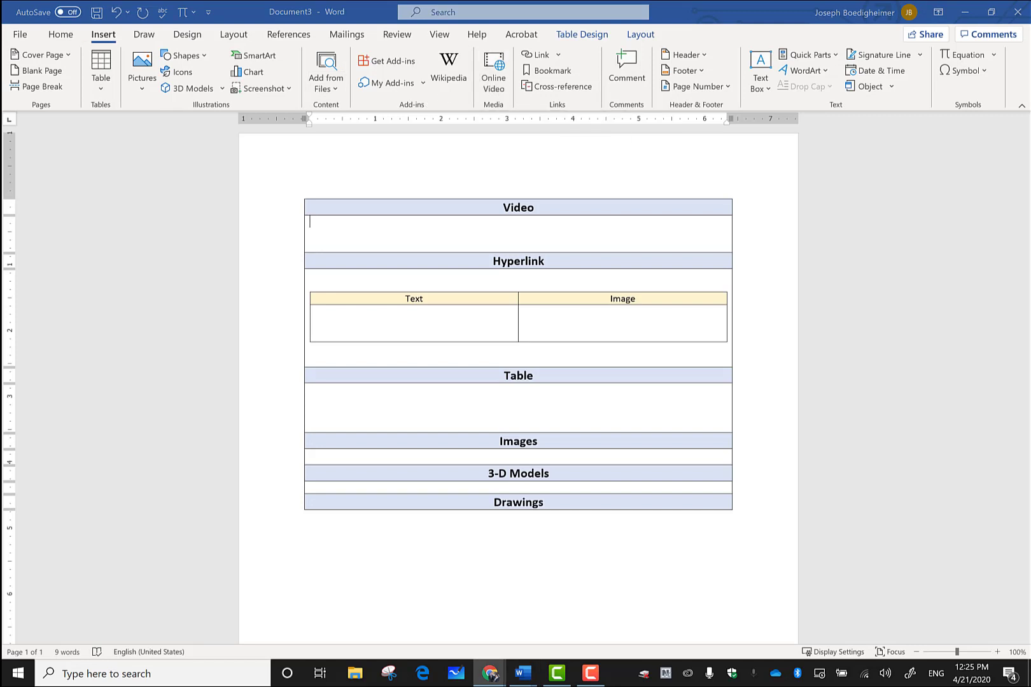
click(419, 231)
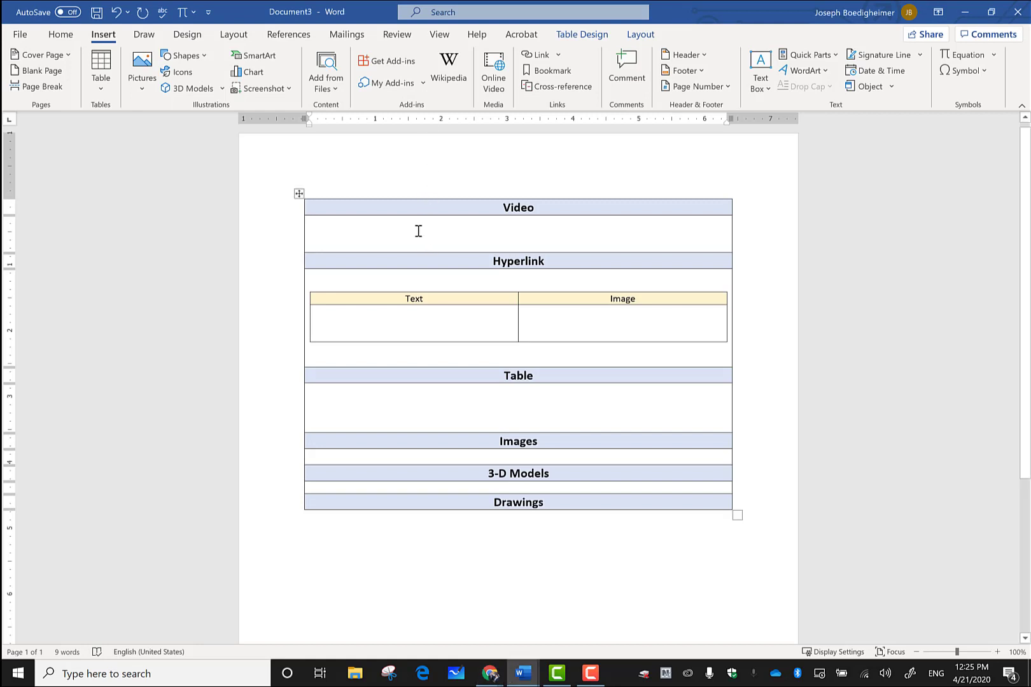
click(497, 87)
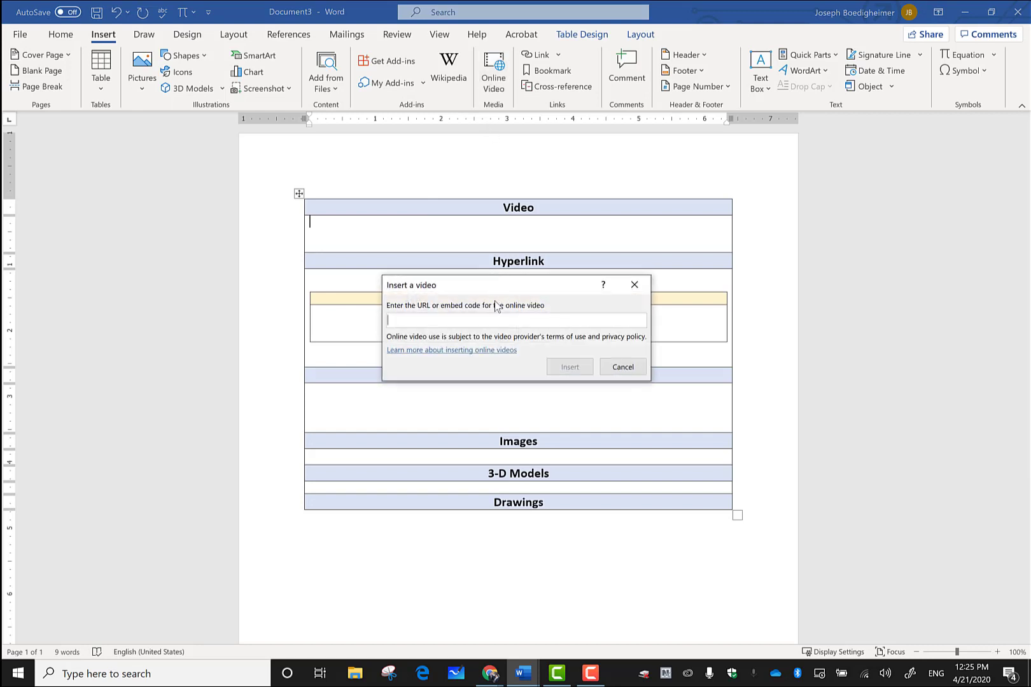
Step: Paste the geometric solids YouTube URL and insert the video into the Video cell
key(ctrl+v)
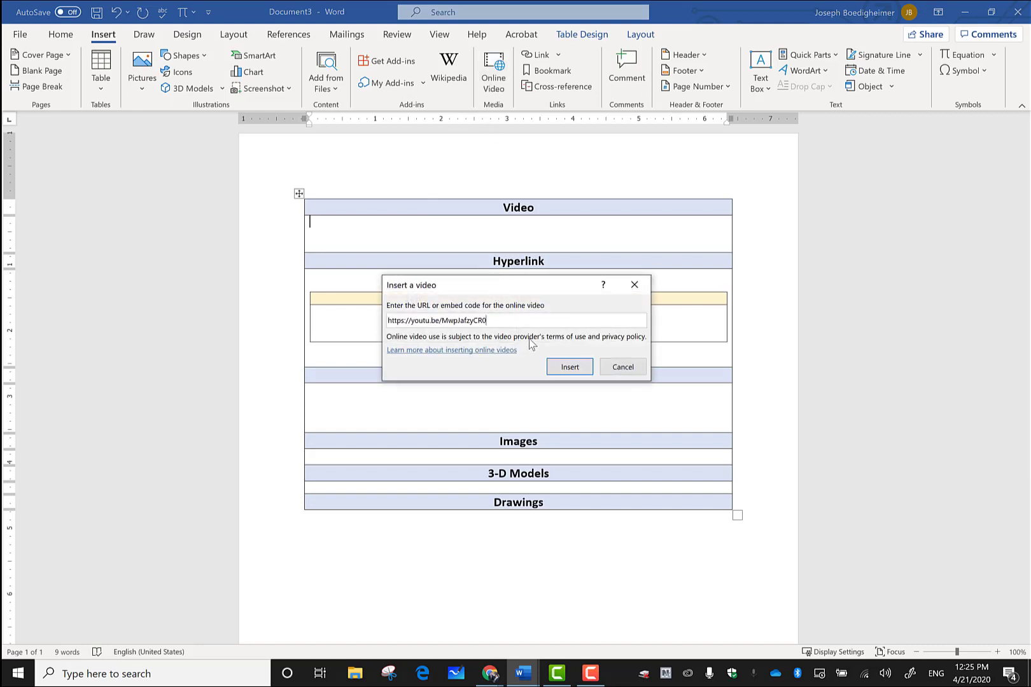
click(570, 366)
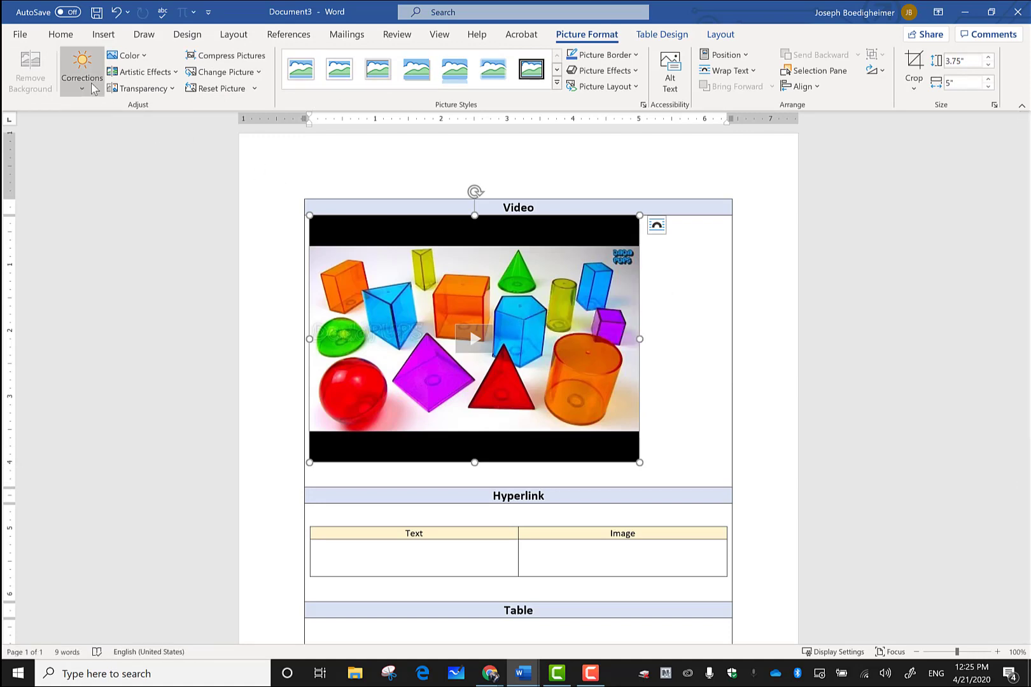
click(72, 41)
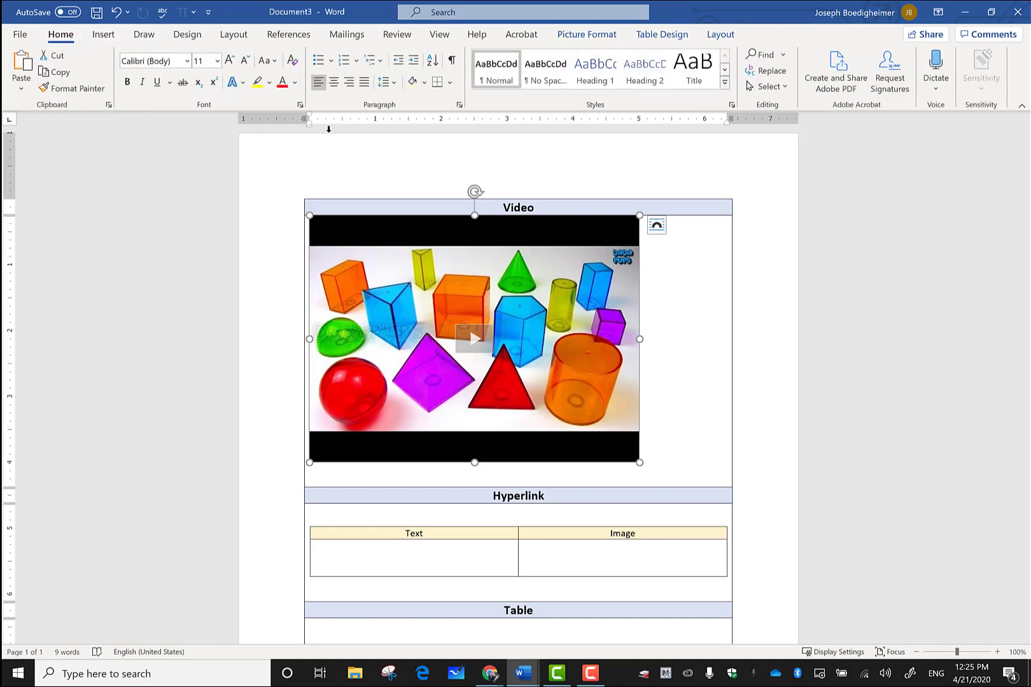
Step: Center the embedded video and drag its corner outward to enlarge it in the cell
click(333, 83)
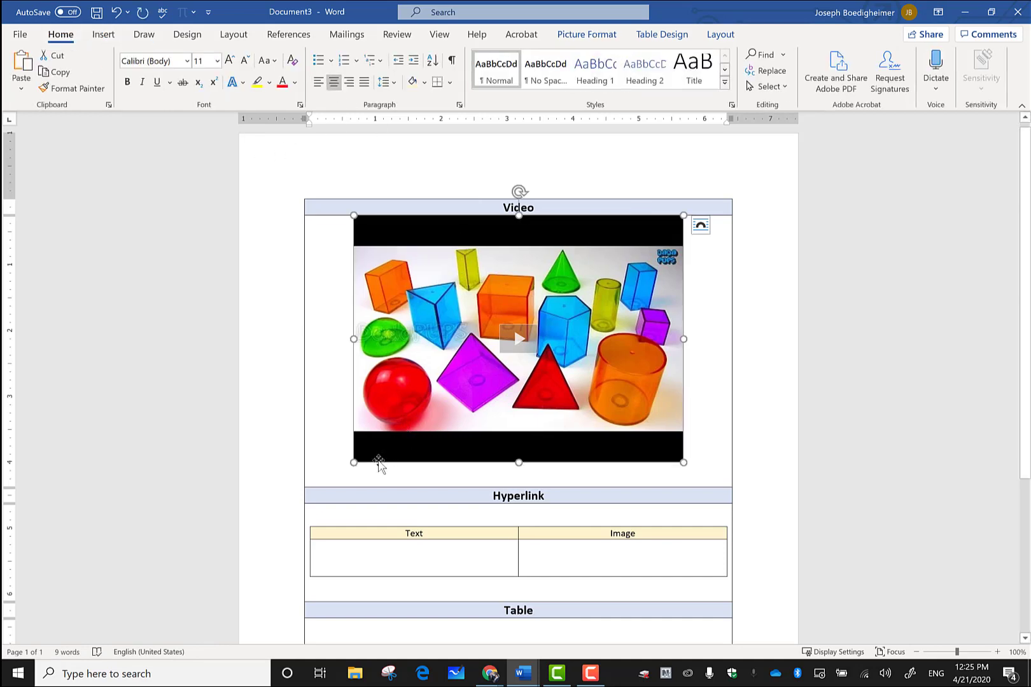
drag(353, 463, 315, 491)
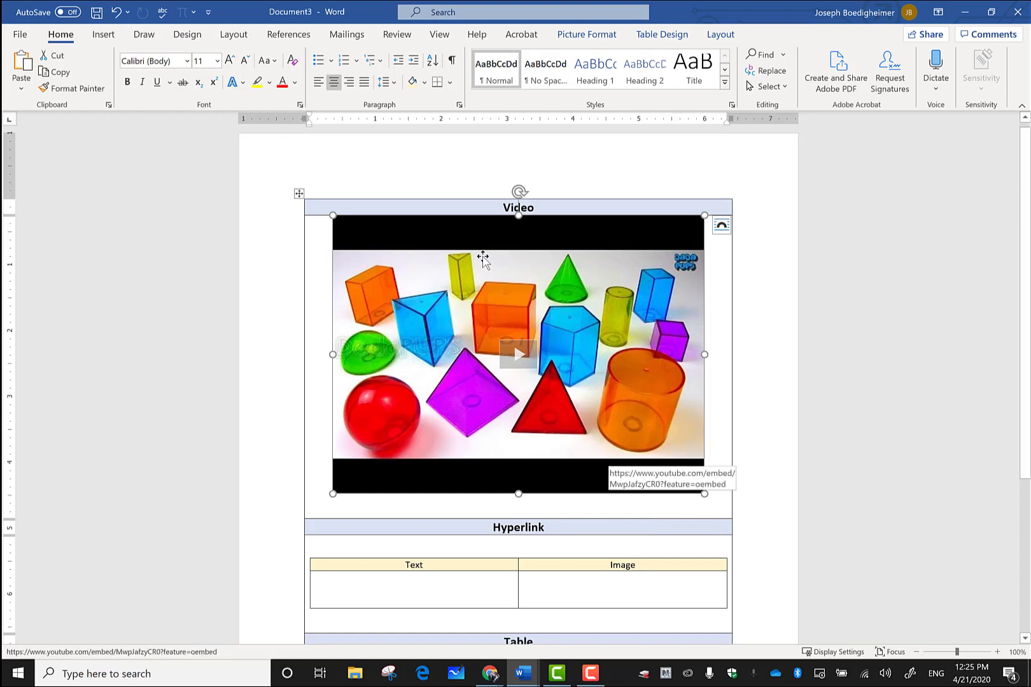
click(104, 36)
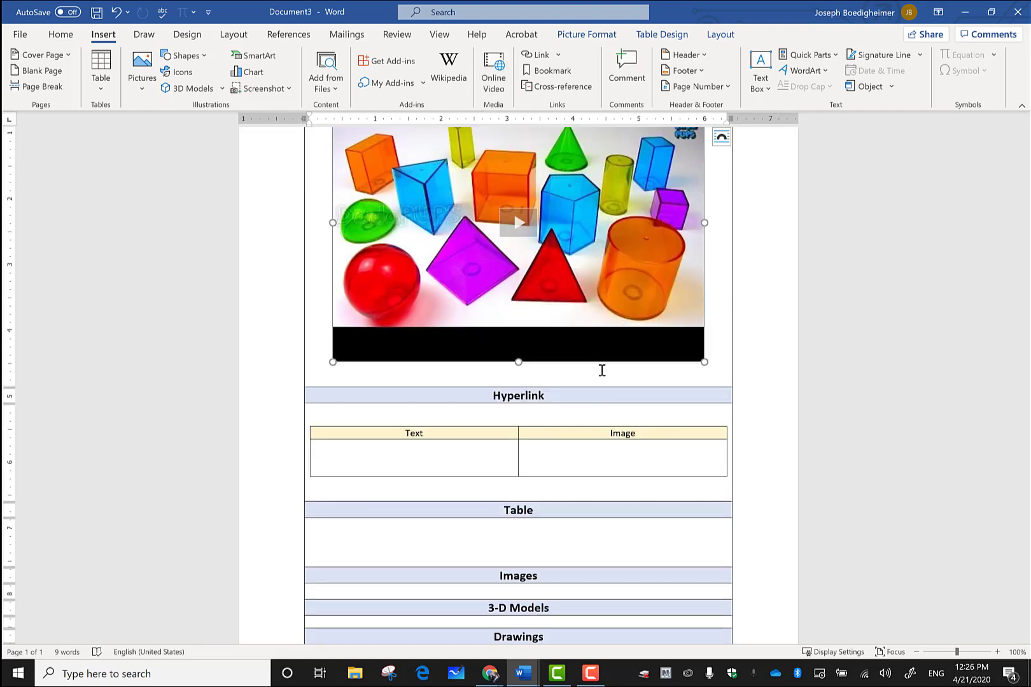
scroll(598, 376, down, 3)
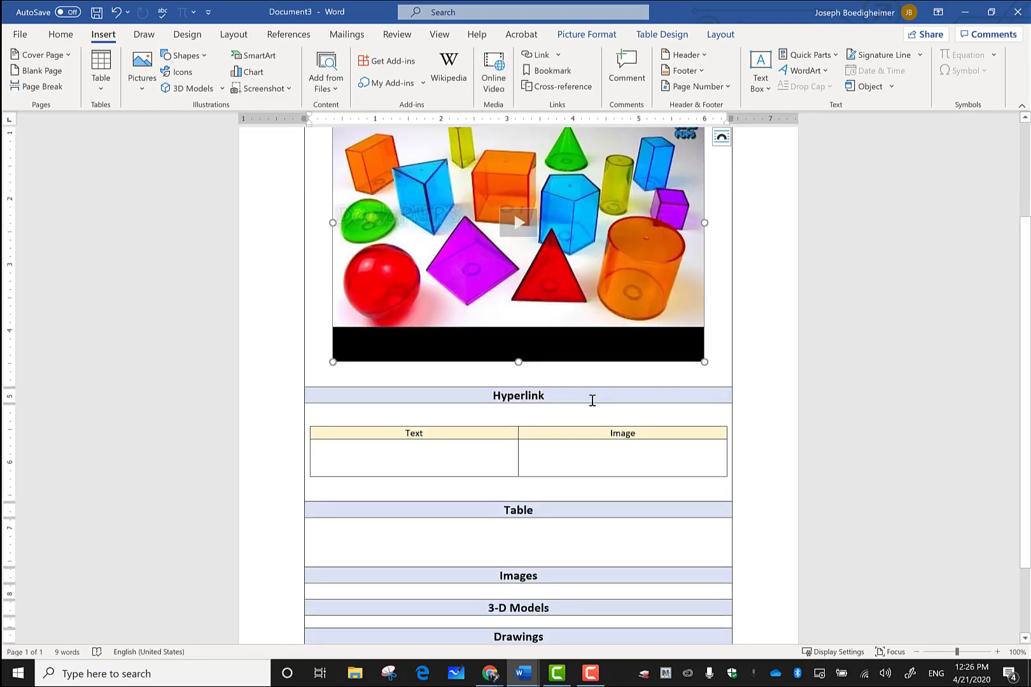
scroll(587, 395, down, 1)
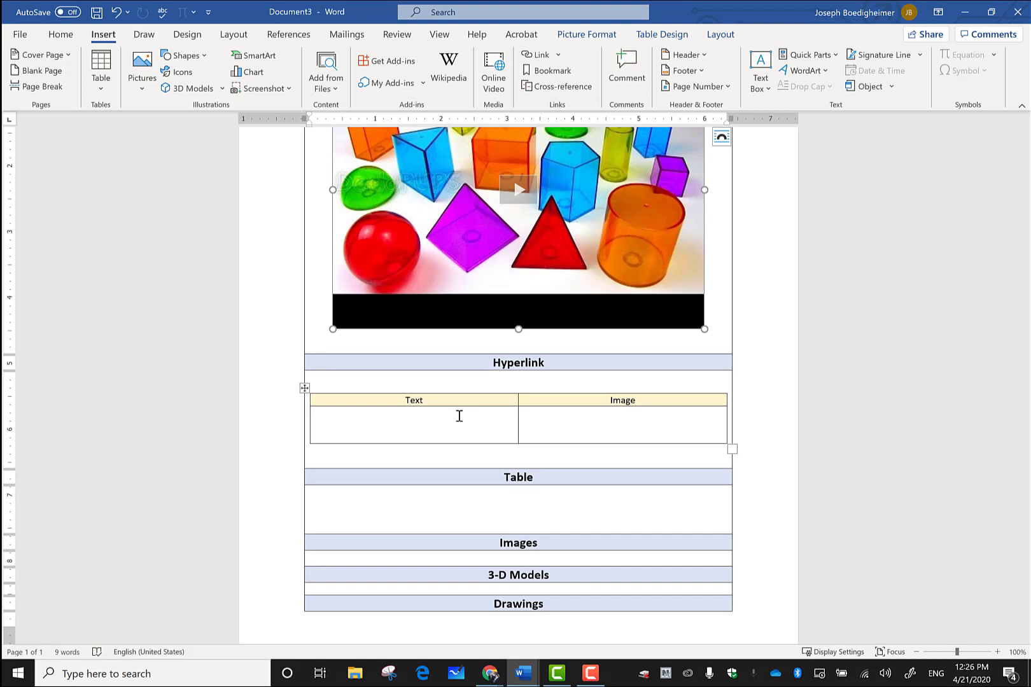
Step: Type 'Geometric Solids' in the Text cell, fixing the 'Geometic' misspelling, and bring the Solid Geometry page over
click(458, 421)
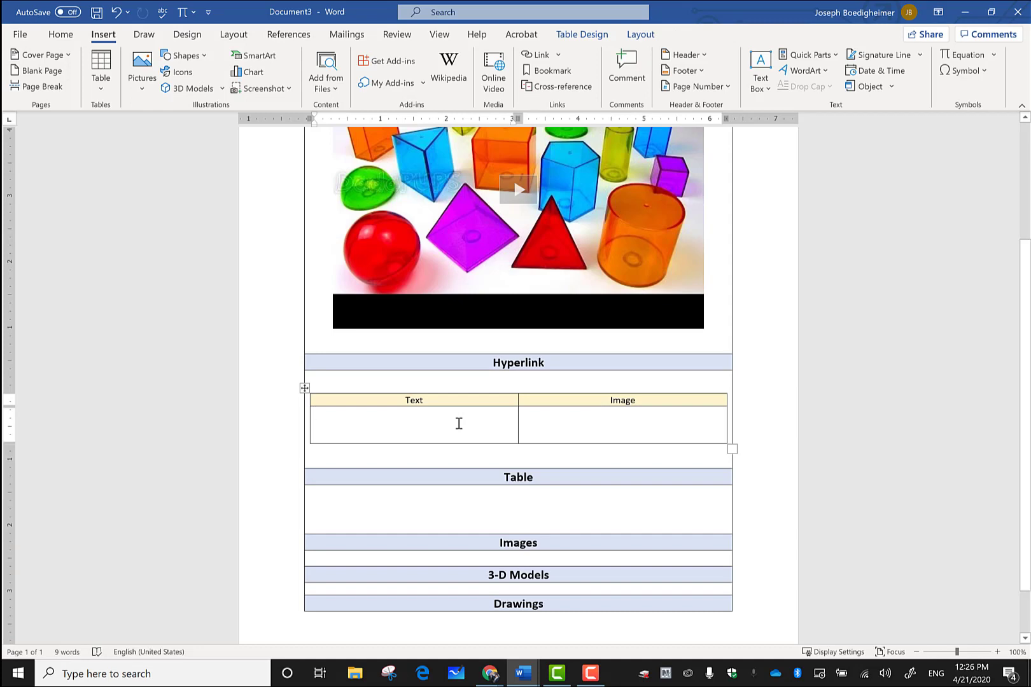
text(Geom)
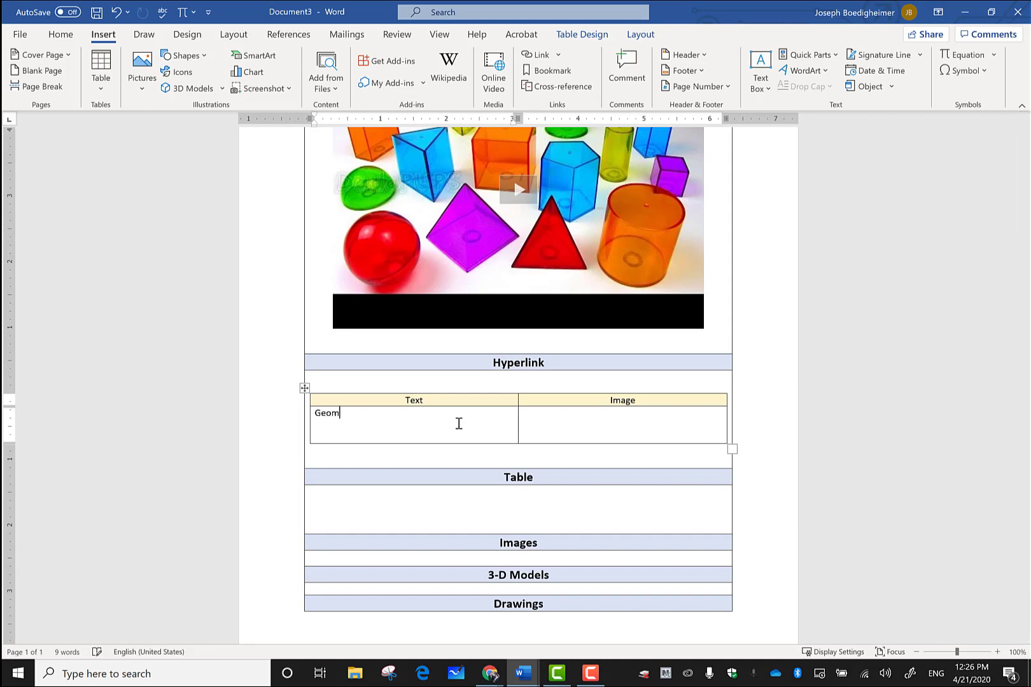
text(etic So)
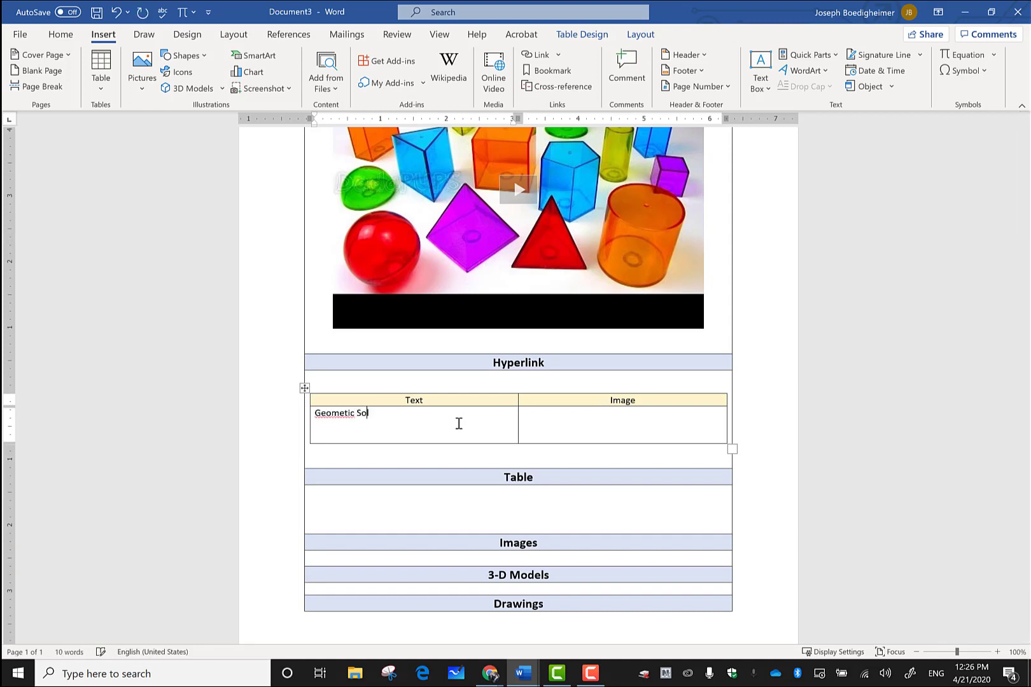
text(lids)
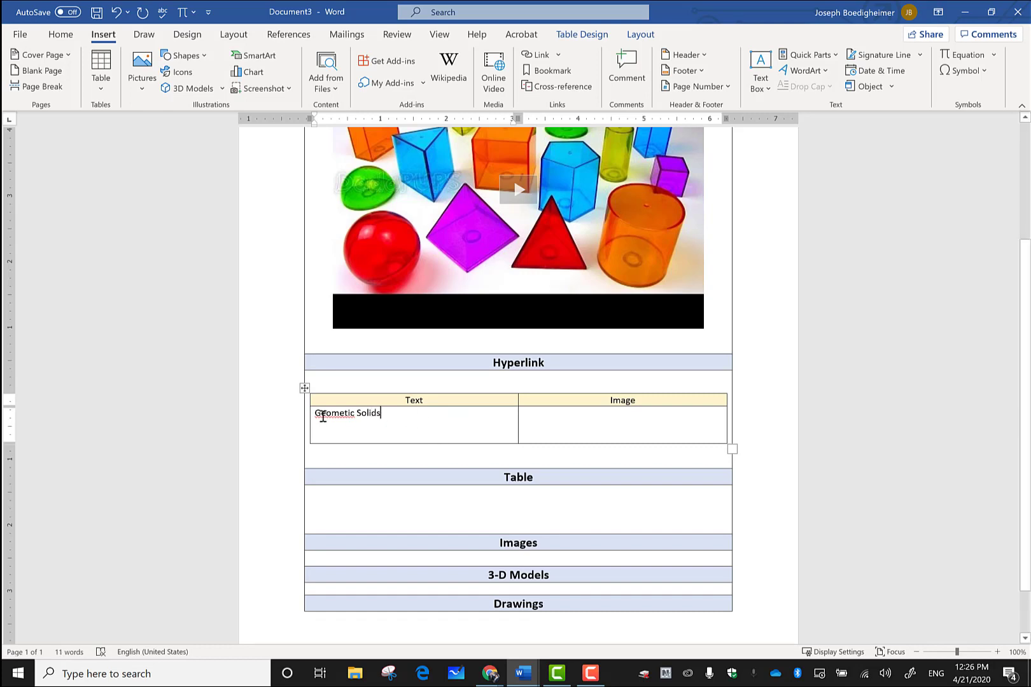
right_click(323, 417)
mouse_move(343, 429)
click(382, 430)
click(407, 413)
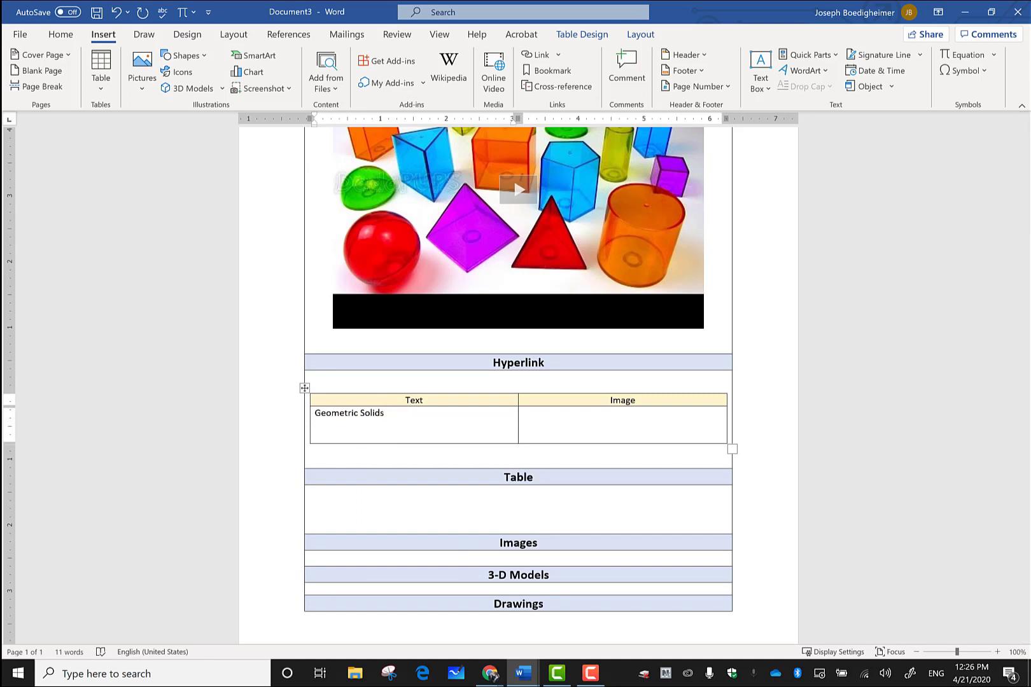
mouse_move(490, 211)
mouse_down()
mouse_move(532, 329)
mouse_move(538, 308)
mouse_up()
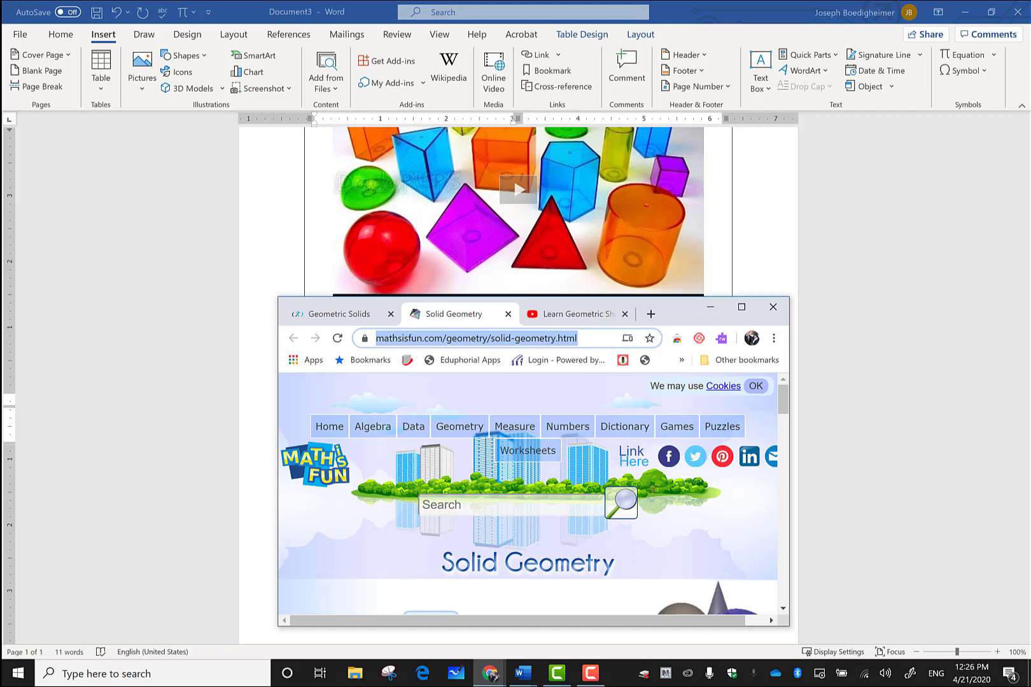
Step: Hyperlink 'Geometric Solids' to the mathsisfun.com Solid Geometry page and Ctrl+Click to test it
drag(669, 311, 363, 2)
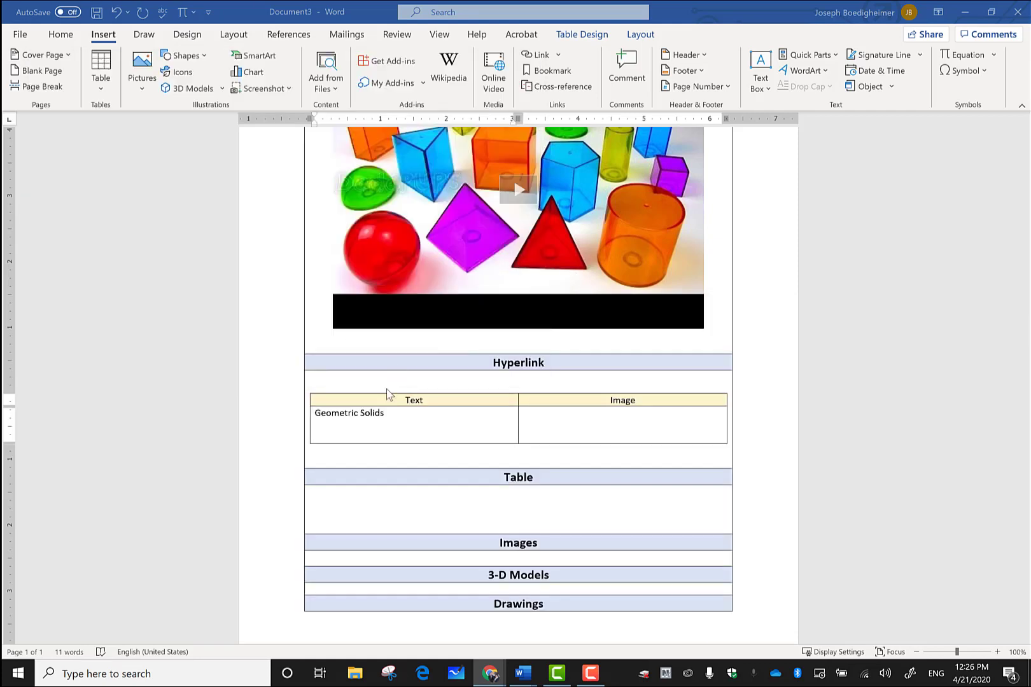
click(388, 416)
drag(388, 418, 334, 418)
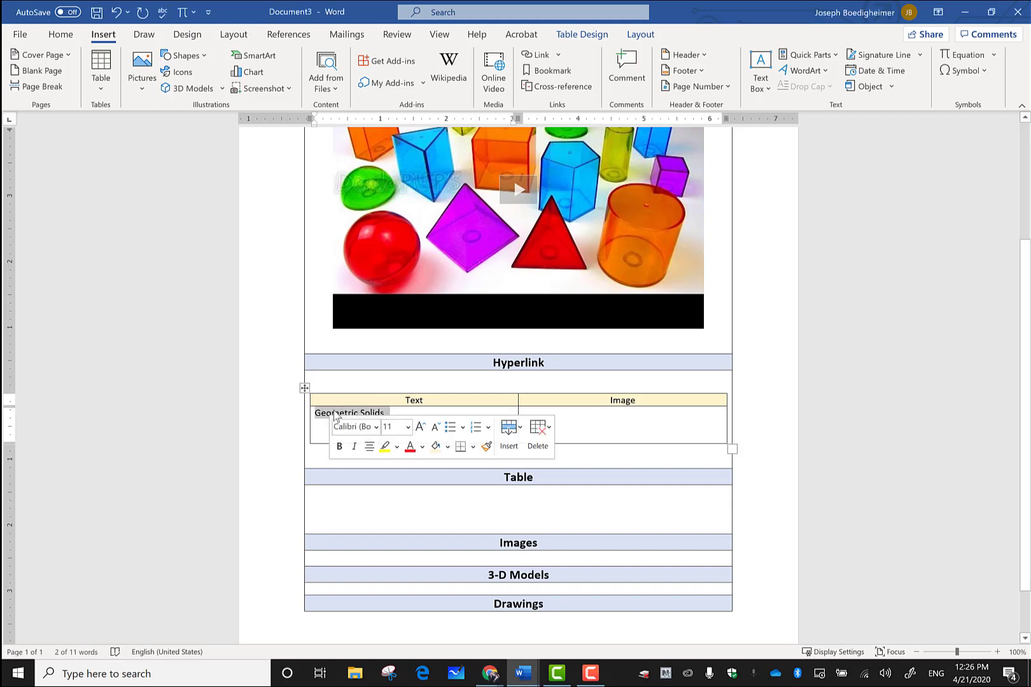
right_click(335, 417)
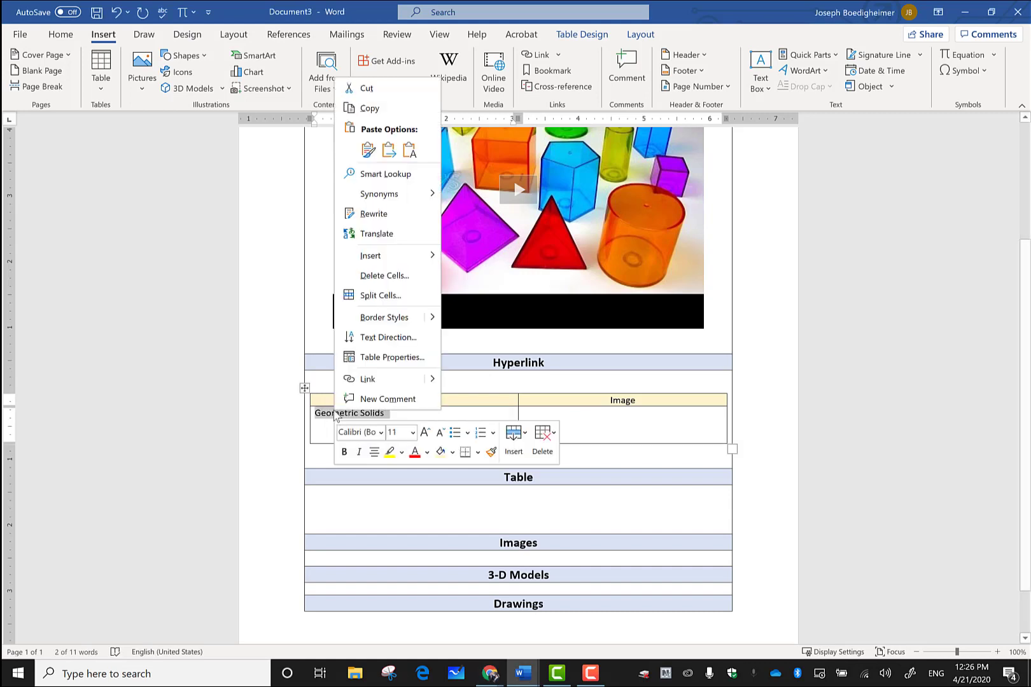
click(375, 381)
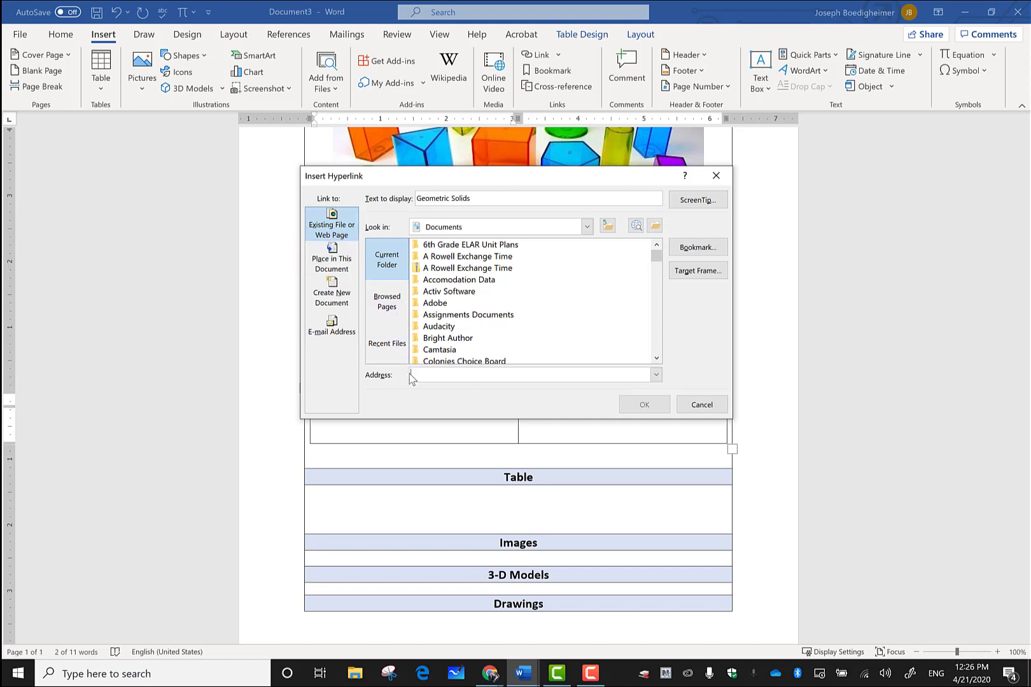
text(https://www.mathsisfun.com/geometry/solid-geometry.html)
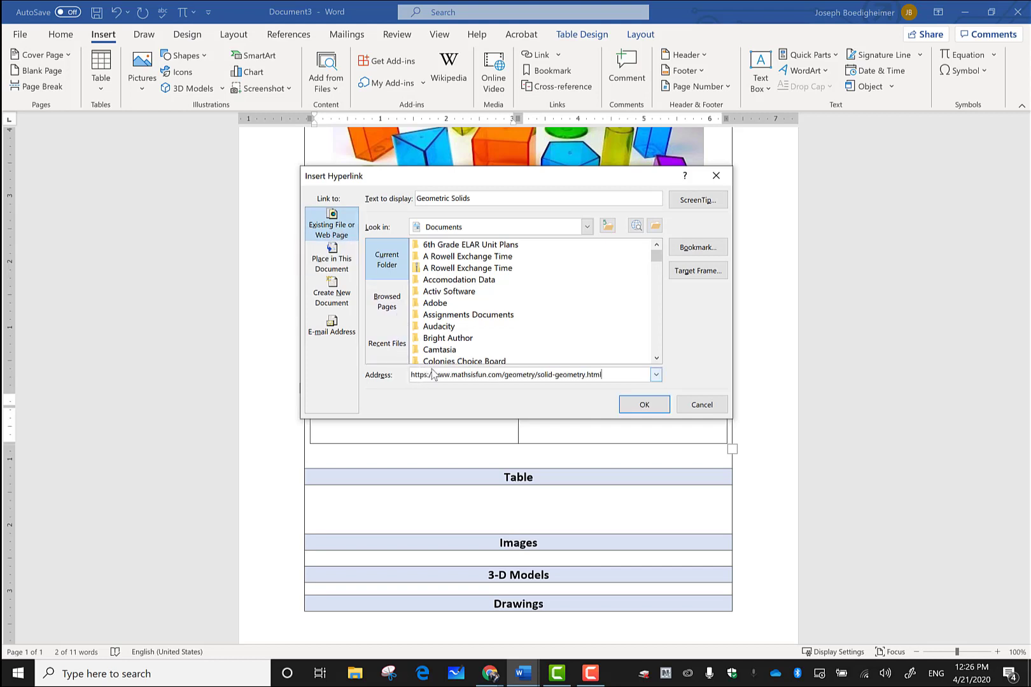
click(641, 405)
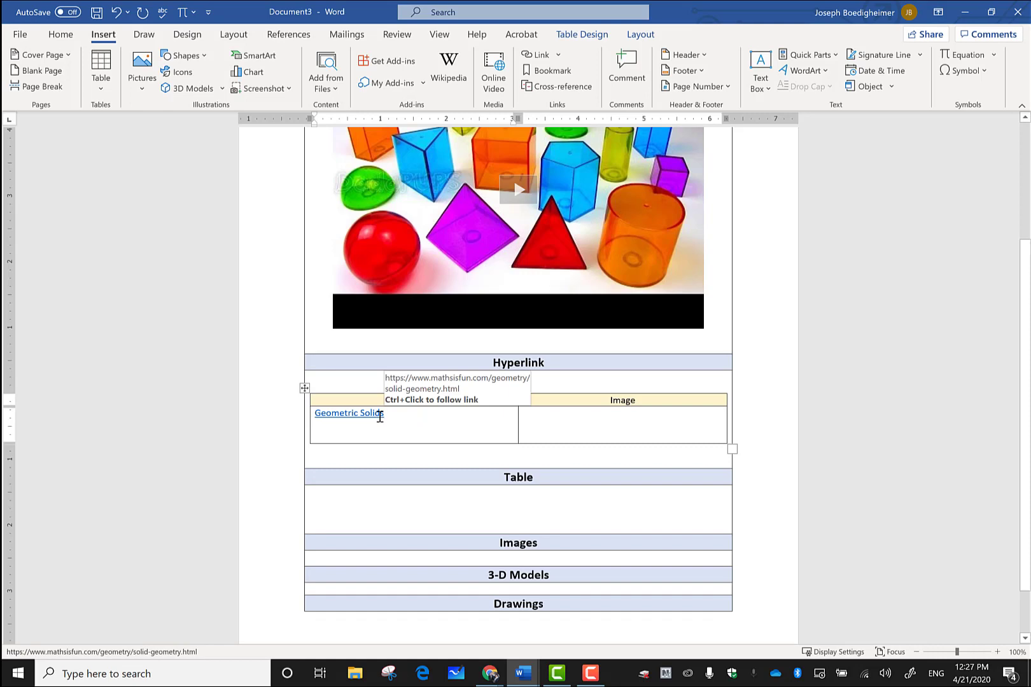
ctrl+click(380, 413)
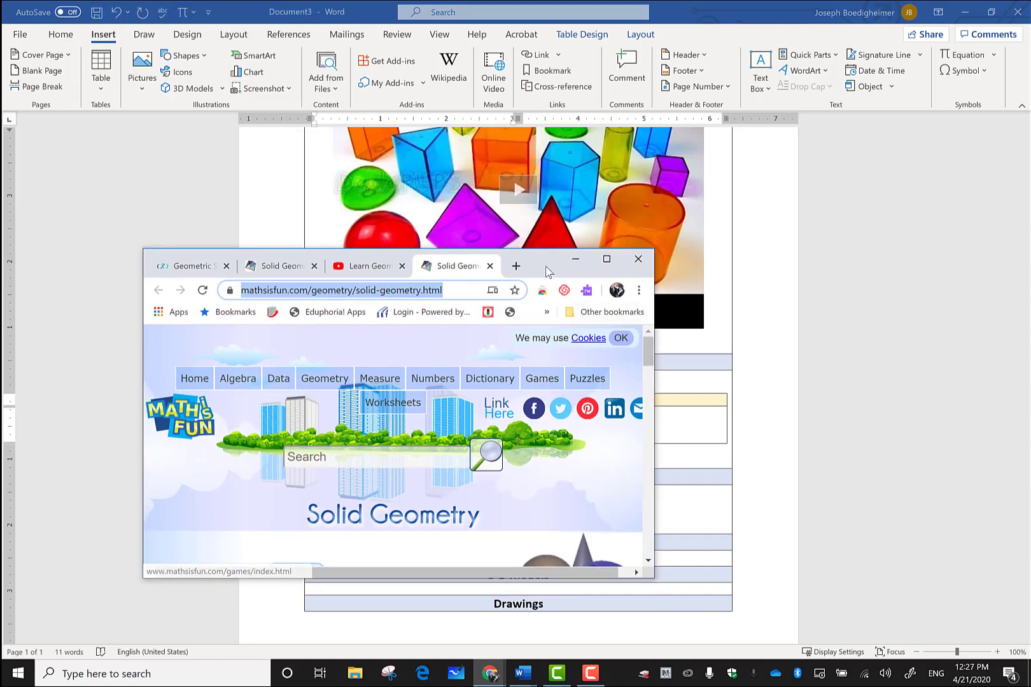
drag(542, 262, 1, 263)
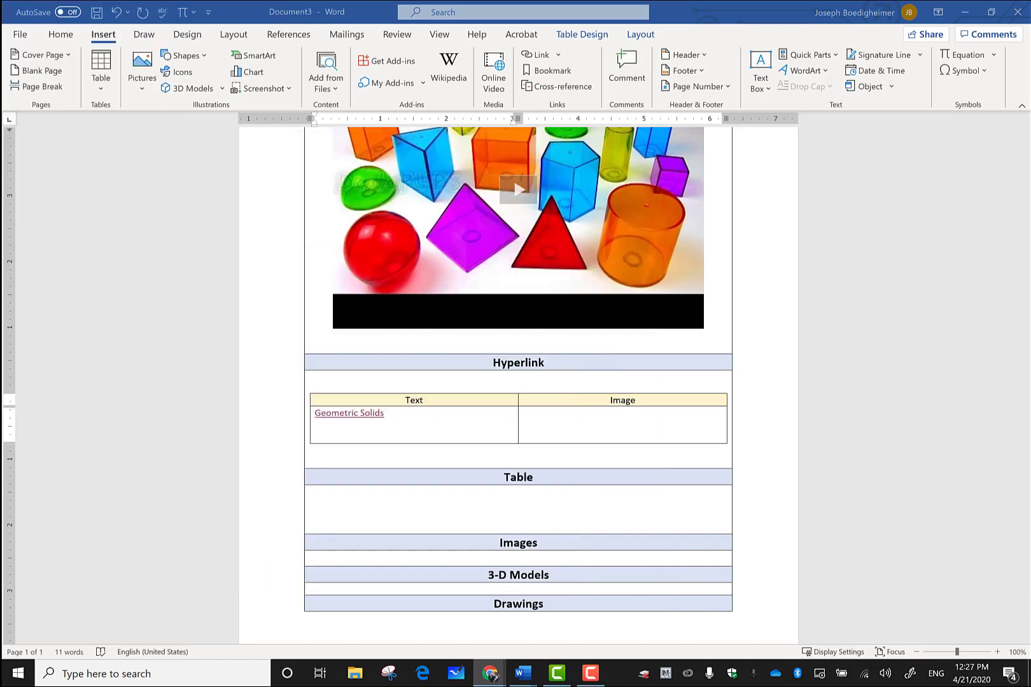
Step: Draw a small blue rectangle shape in the empty Image cell
click(613, 424)
click(614, 424)
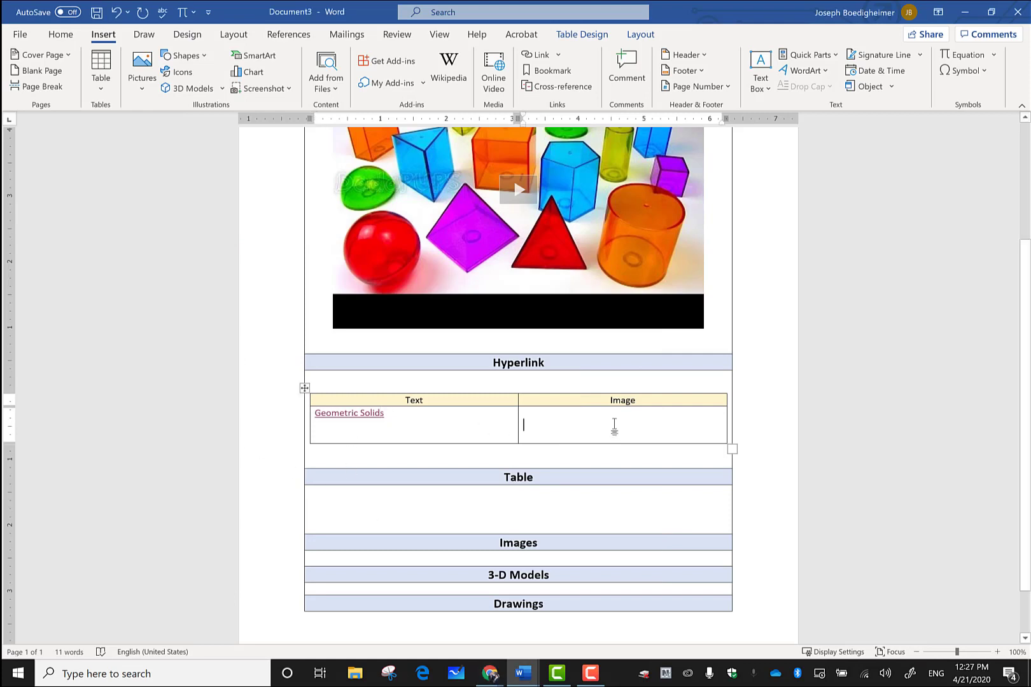
click(200, 56)
click(212, 93)
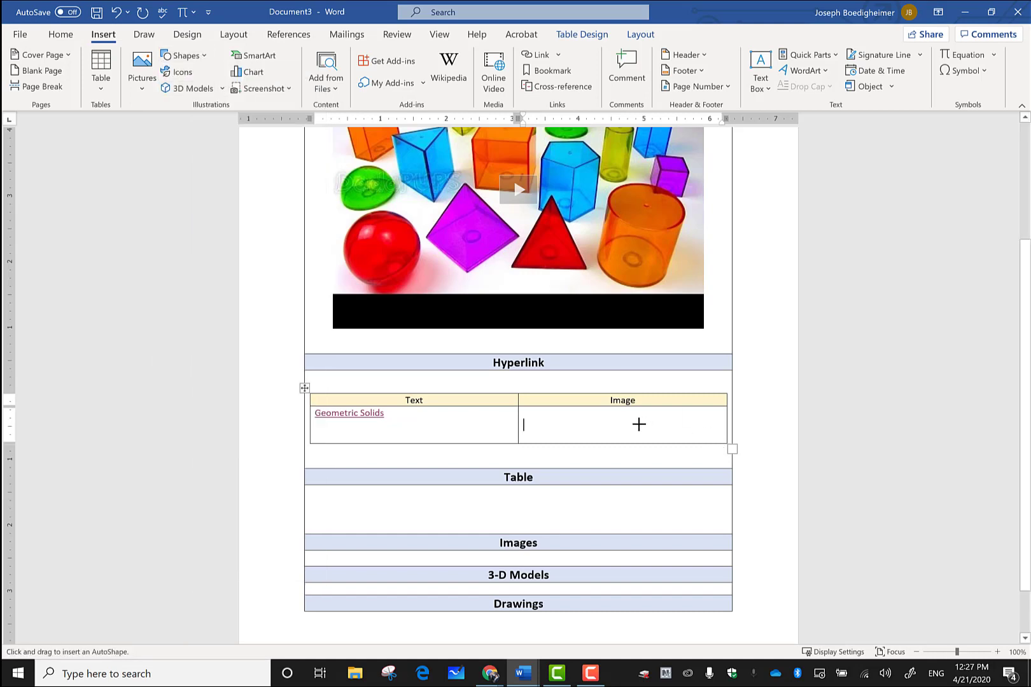
drag(597, 410, 628, 435)
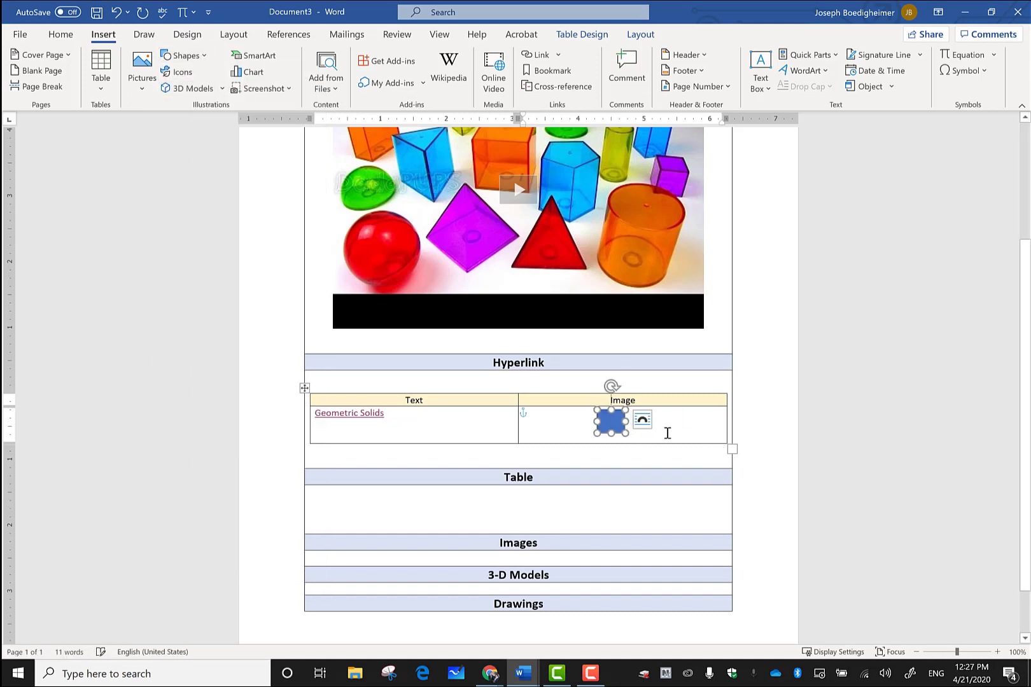
click(667, 433)
Step: Link the rectangle to the mathsisfun.com Solid Geometry page
right_click(613, 424)
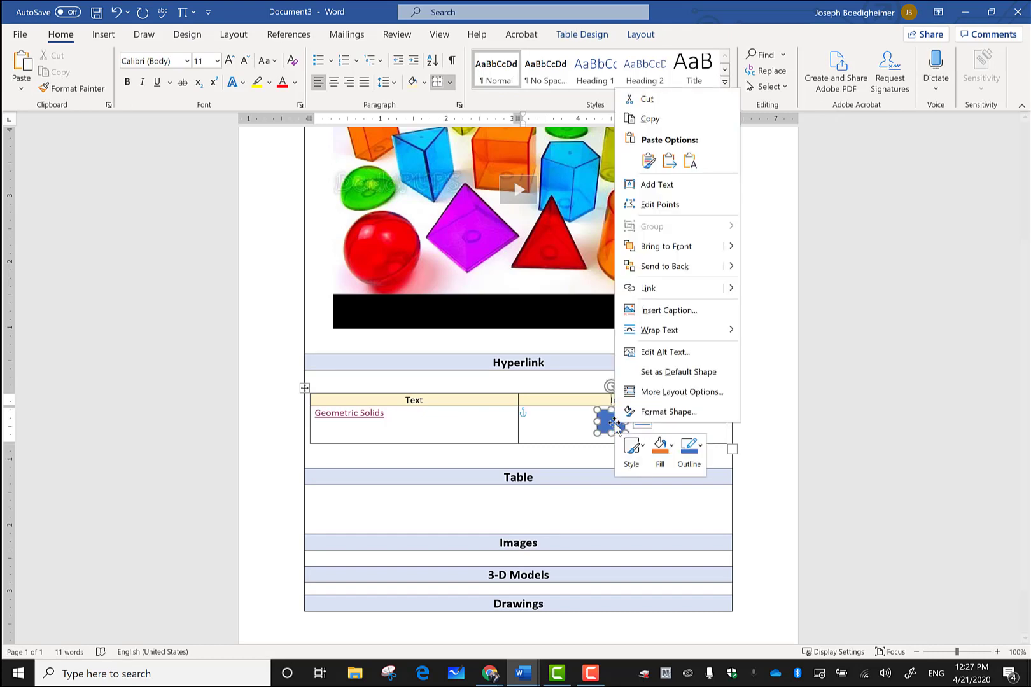
click(649, 287)
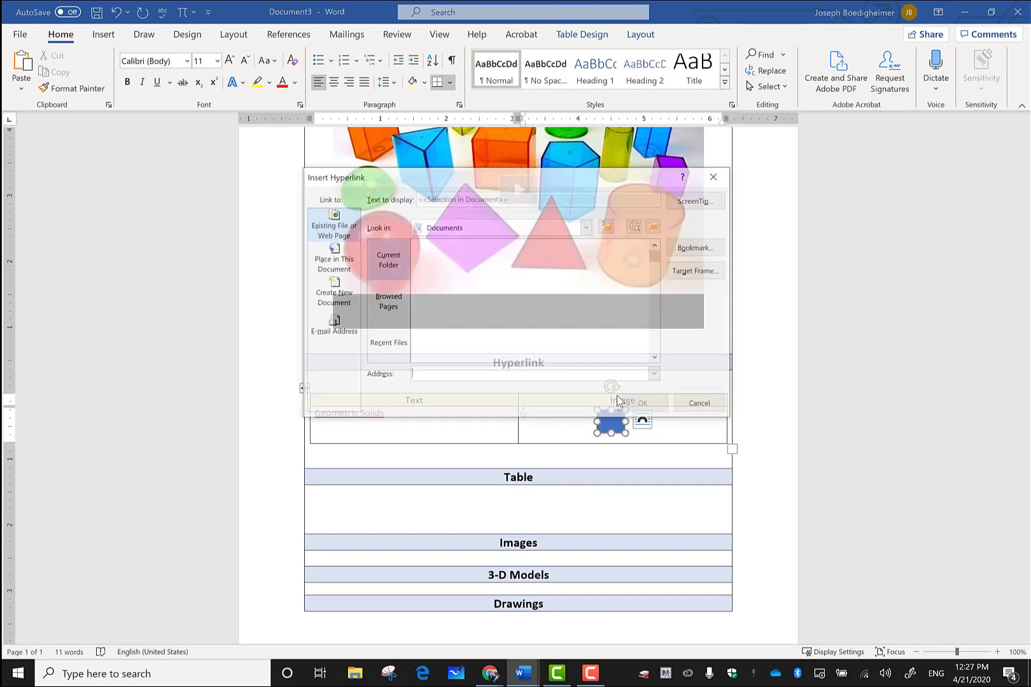
text(https://www.mathsisfun.com/geometry/solid-geometry.html)
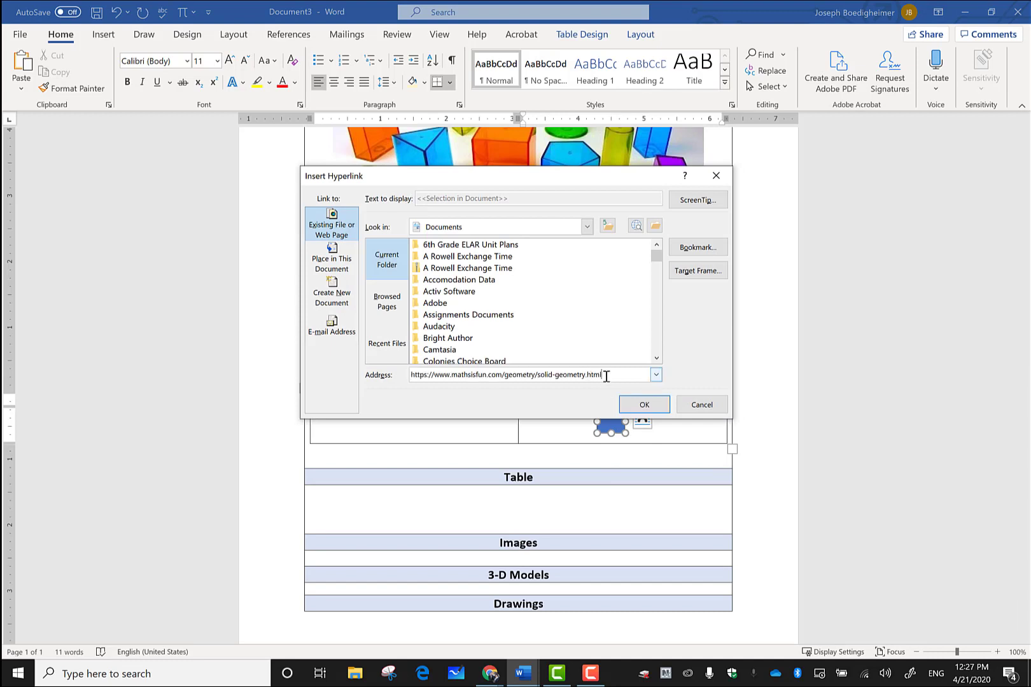
click(646, 404)
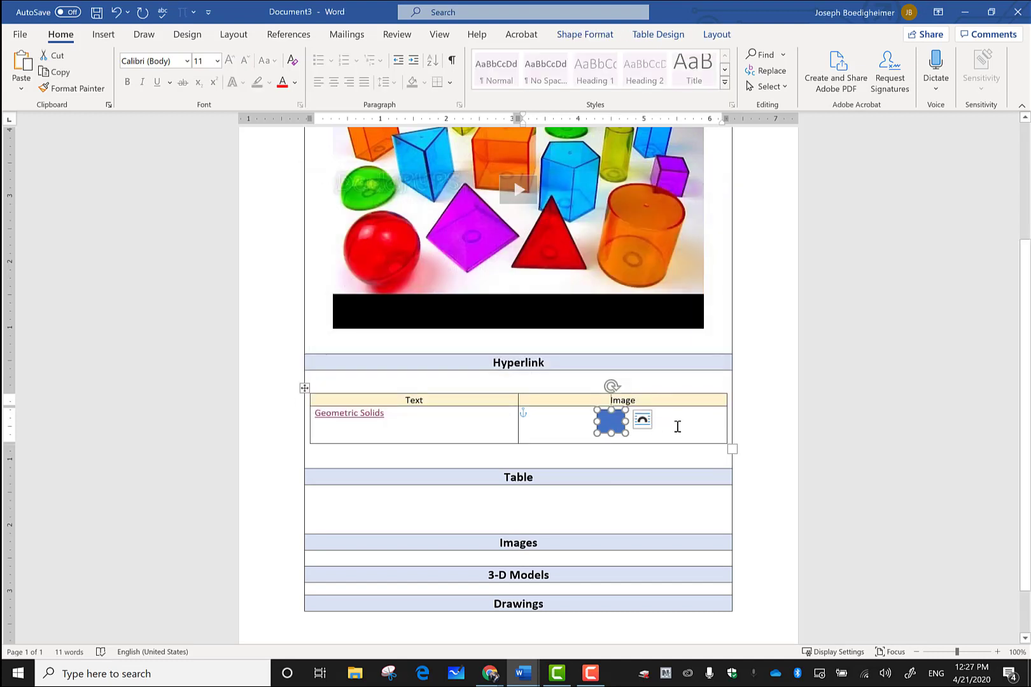
click(644, 431)
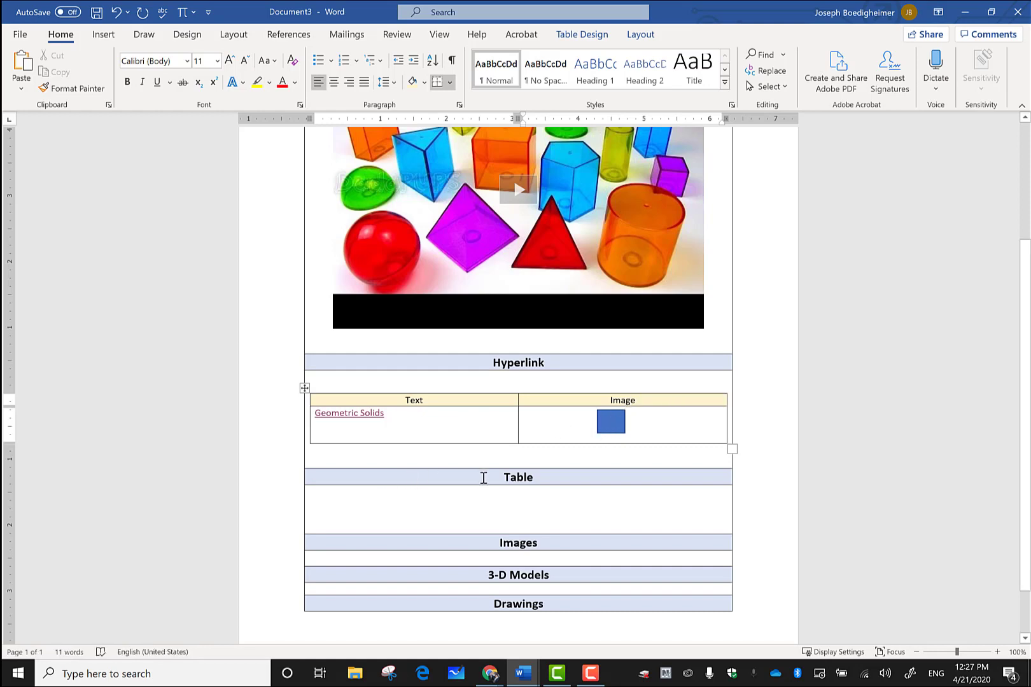
scroll(487, 476, down, 2)
click(491, 446)
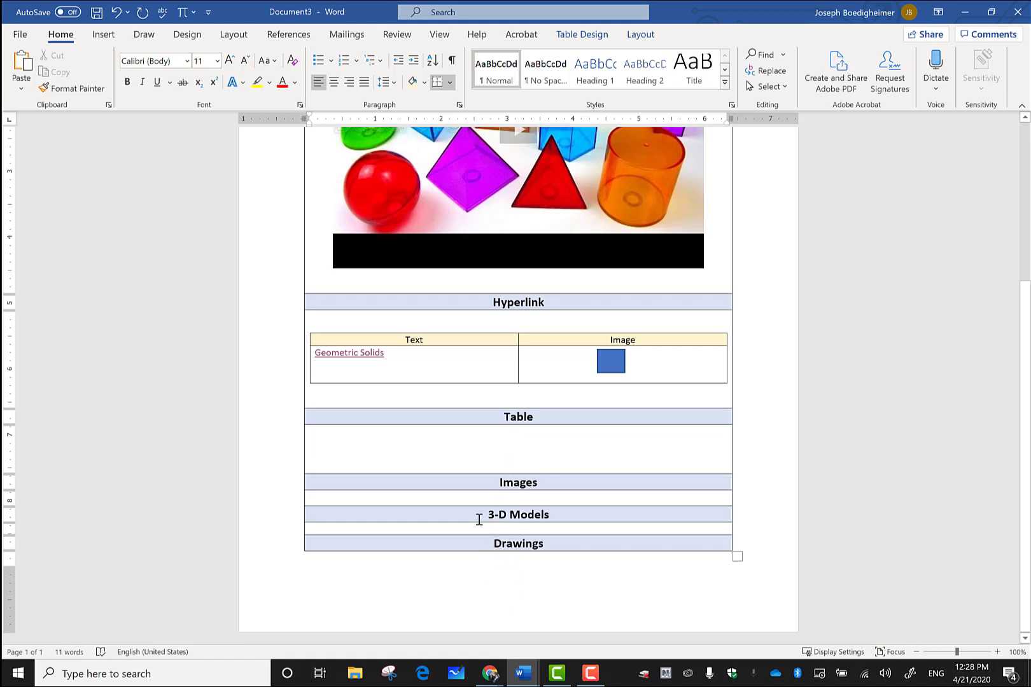
click(497, 418)
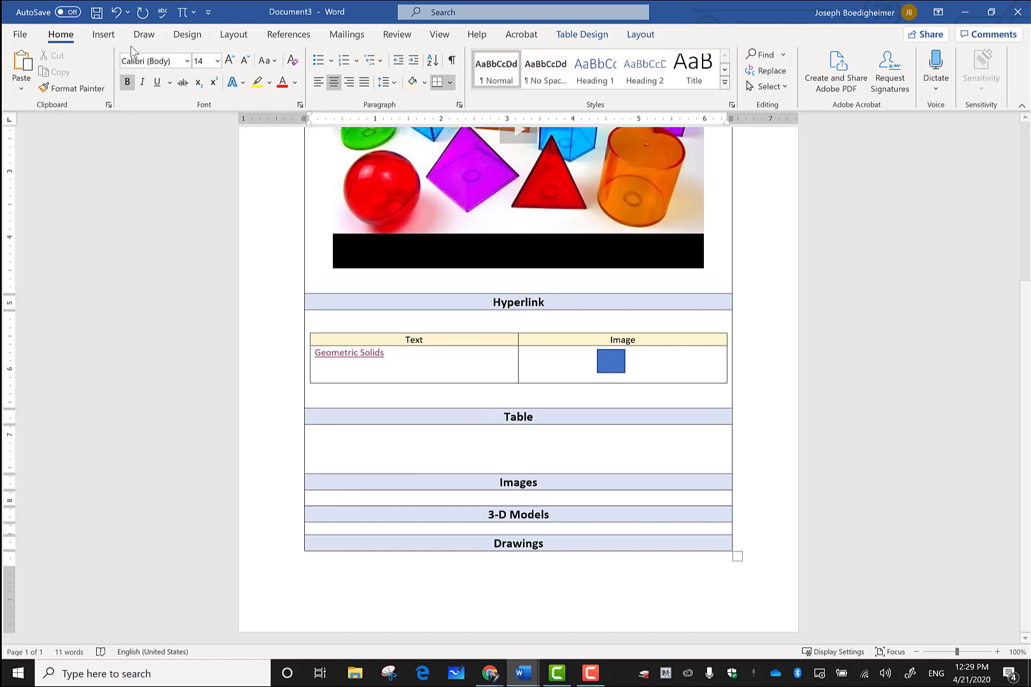
Step: Insert a page break before the Table section
click(97, 39)
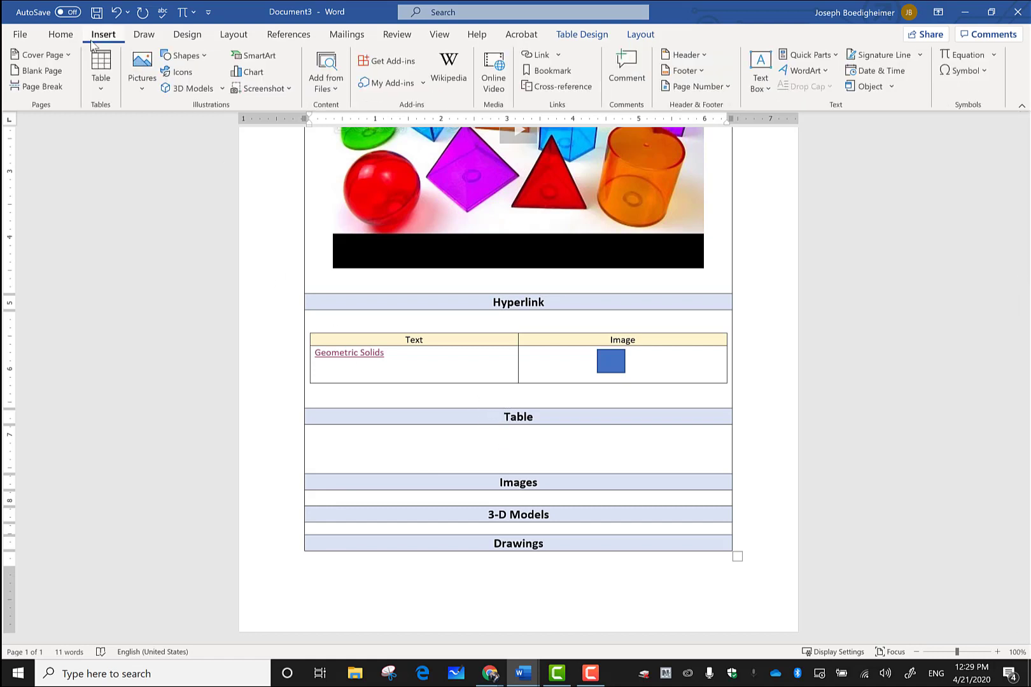
click(45, 85)
scroll(542, 417, down, 1)
scroll(542, 417, down, 6)
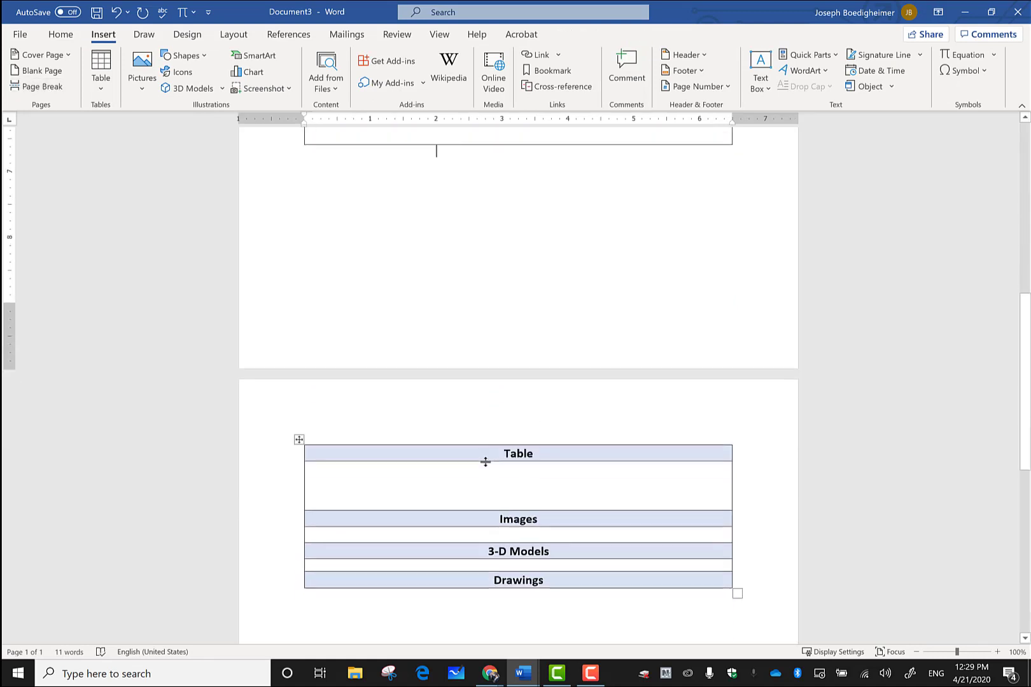
click(486, 468)
Step: Add blank lines below the Hyperlink table so Table, Images, 3-D Models and Drawings start on page 2
scroll(449, 267, up, 2)
click(450, 267)
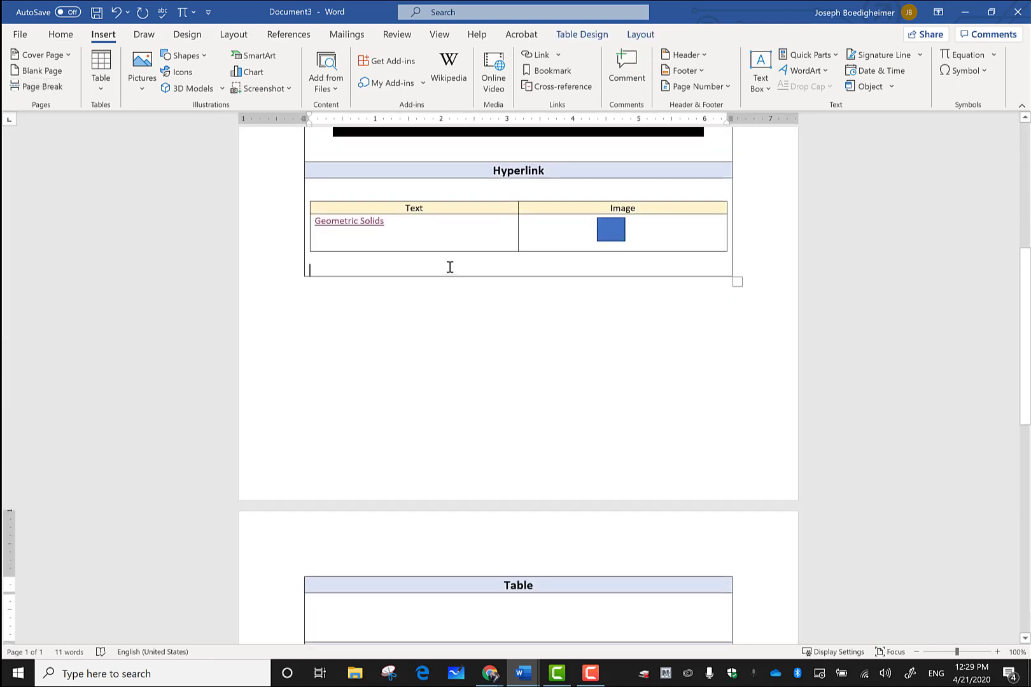
key(Return)
key(Return)
key(Return)
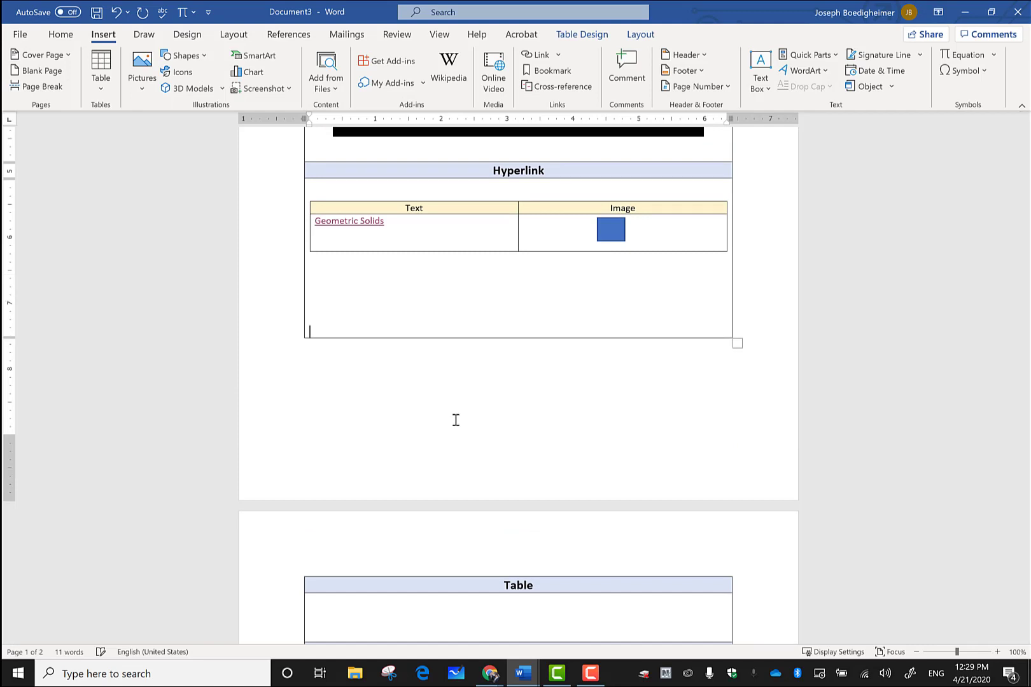
scroll(453, 421, down, 3)
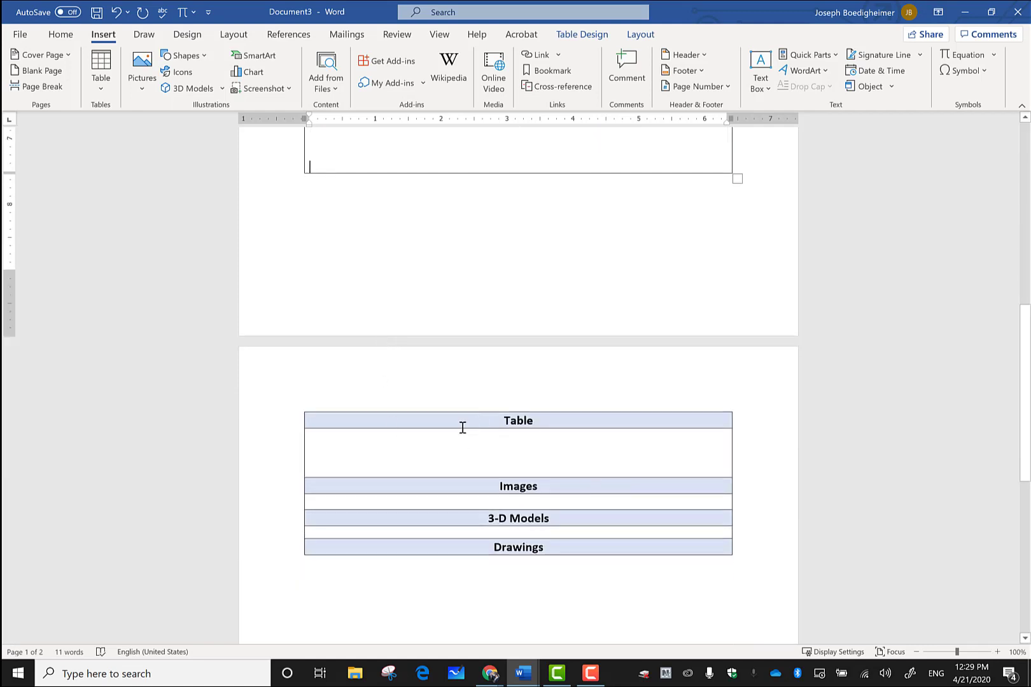
click(431, 442)
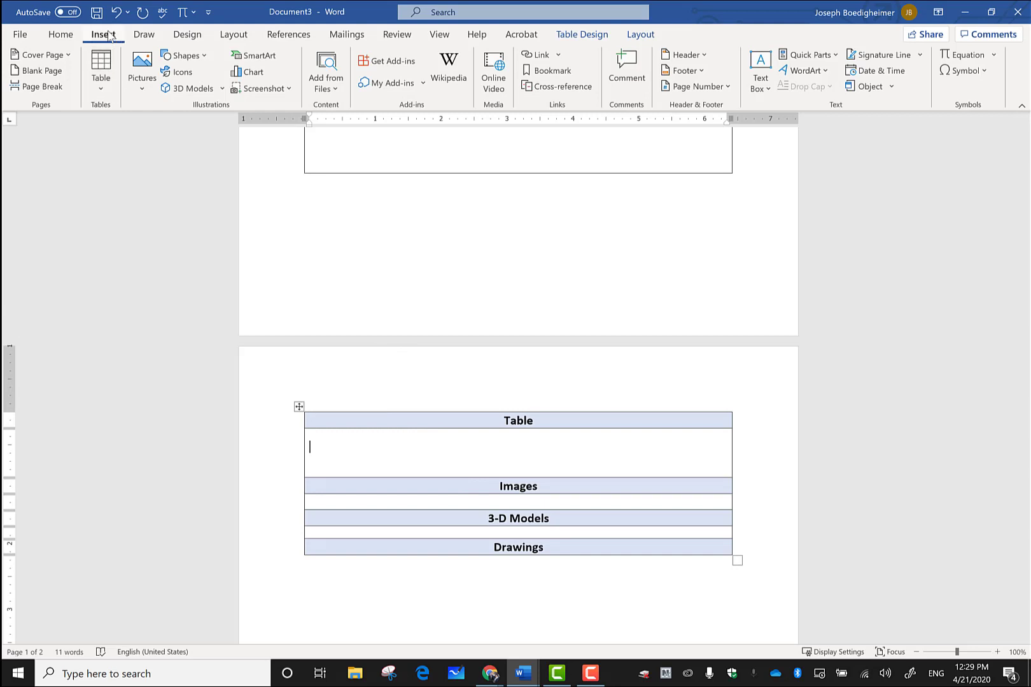
Step: Insert a 2x3 table under Table, merge its first row, and heighten that cell with blank lines
click(108, 77)
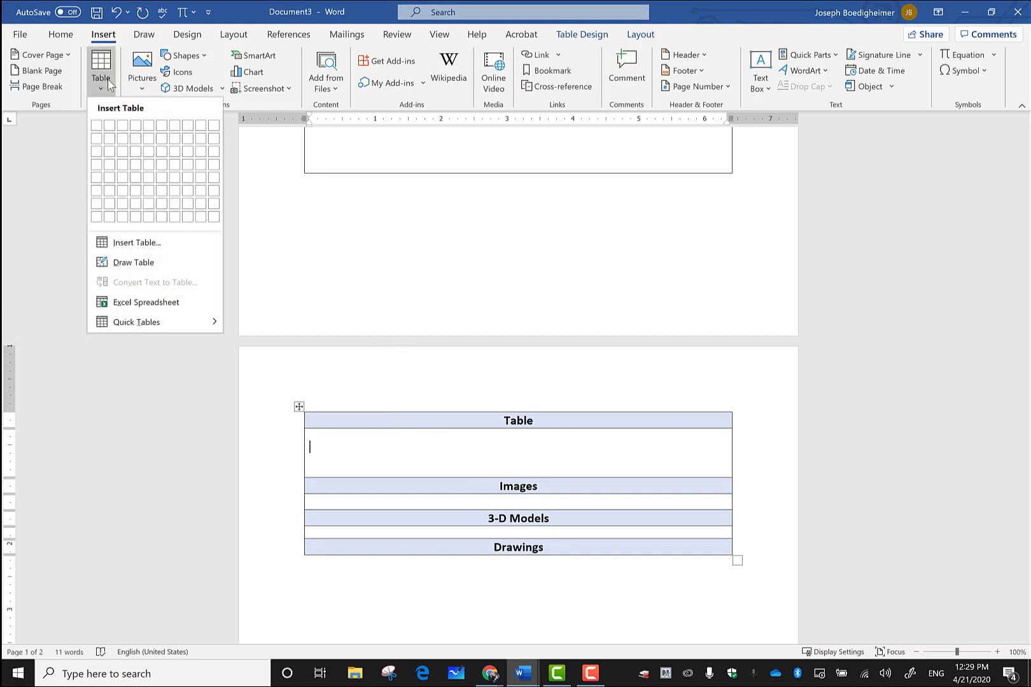
click(109, 155)
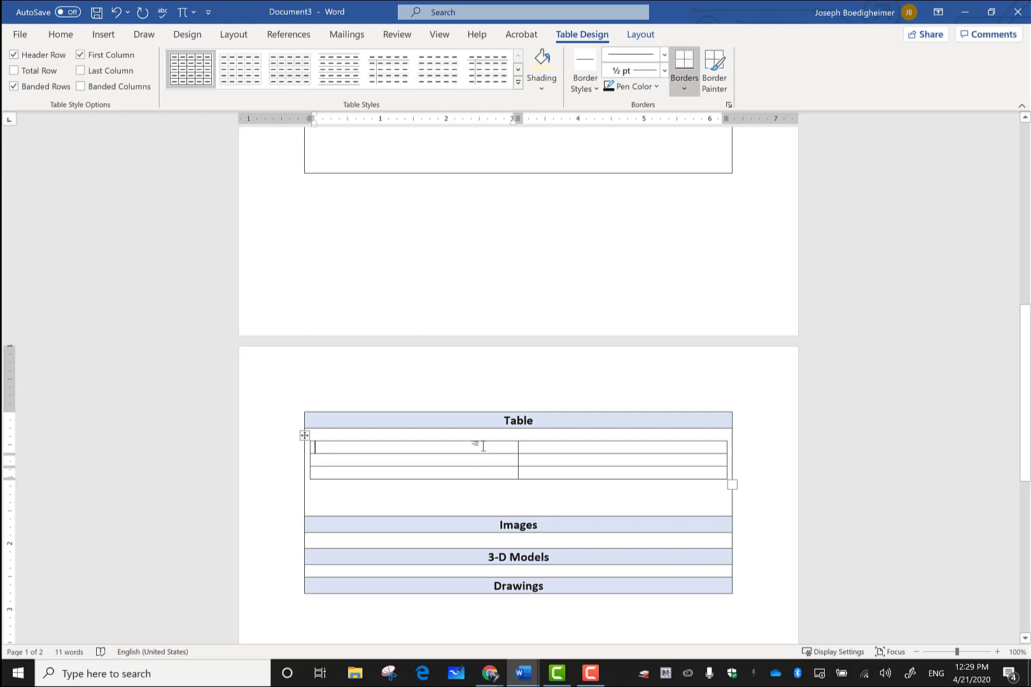
drag(482, 447, 536, 450)
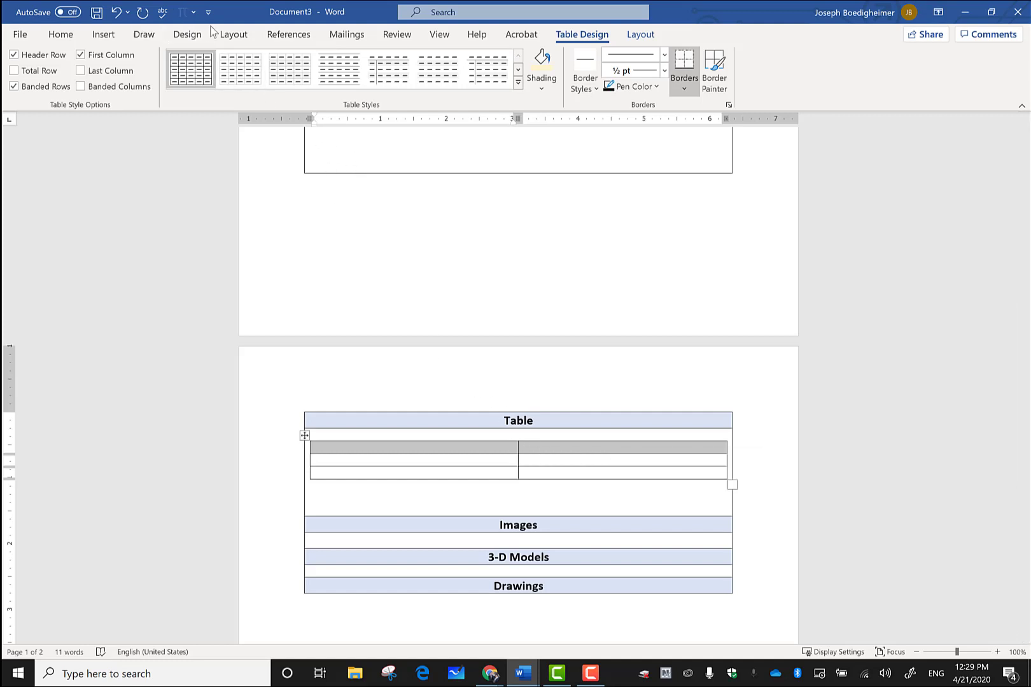
click(625, 38)
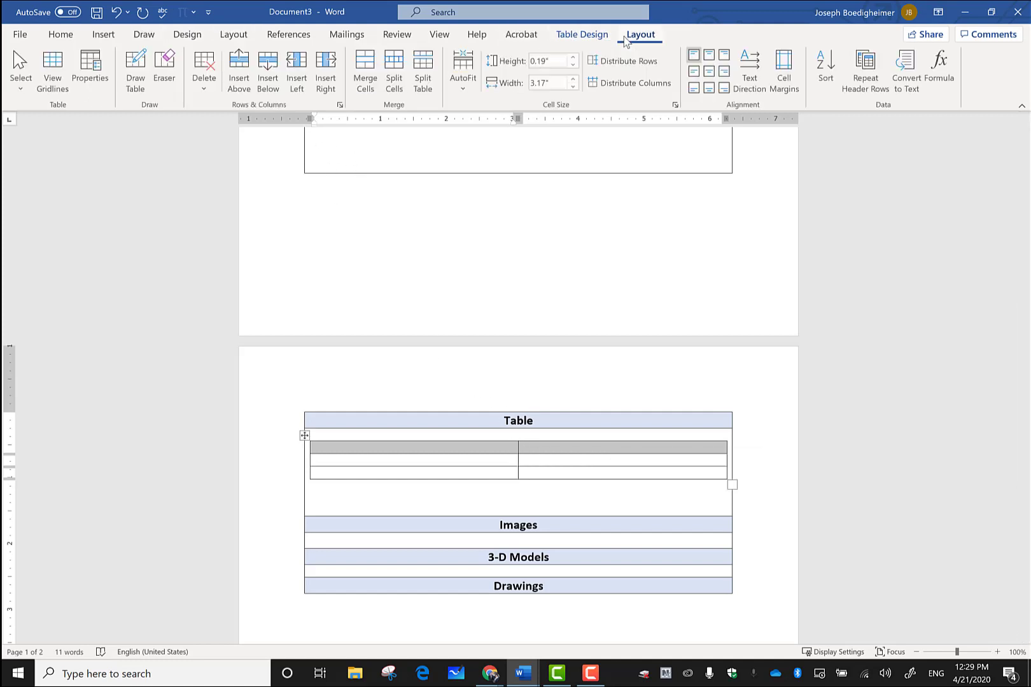
click(364, 74)
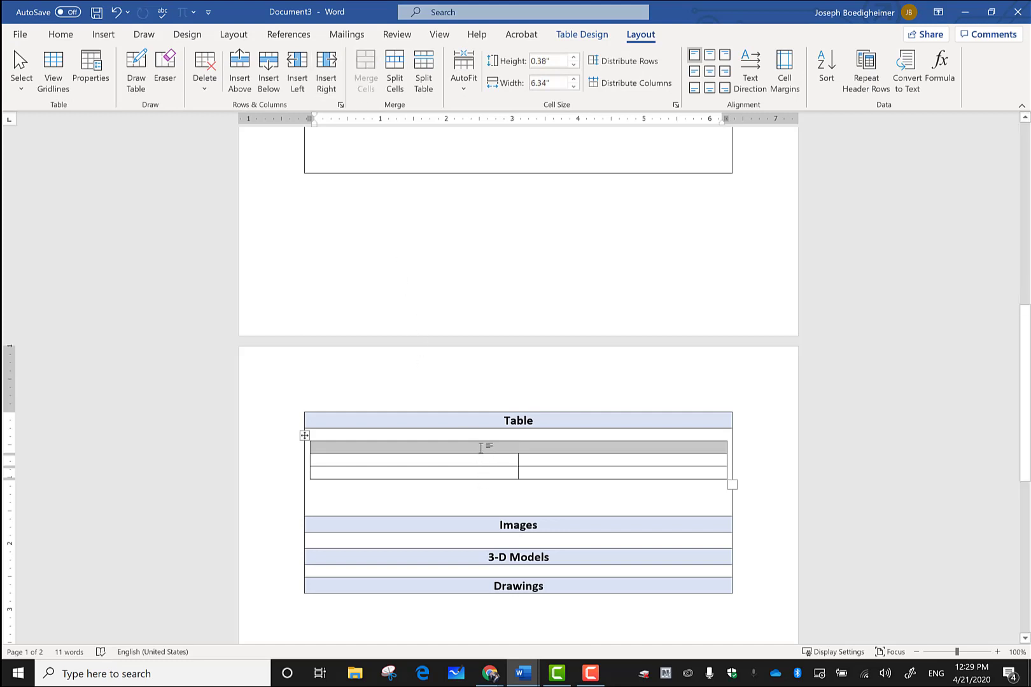
click(480, 448)
key(Return)
key(Return)
key(Return)
key(Return)
key(Return)
key(Return)
key(Return)
key(Return)
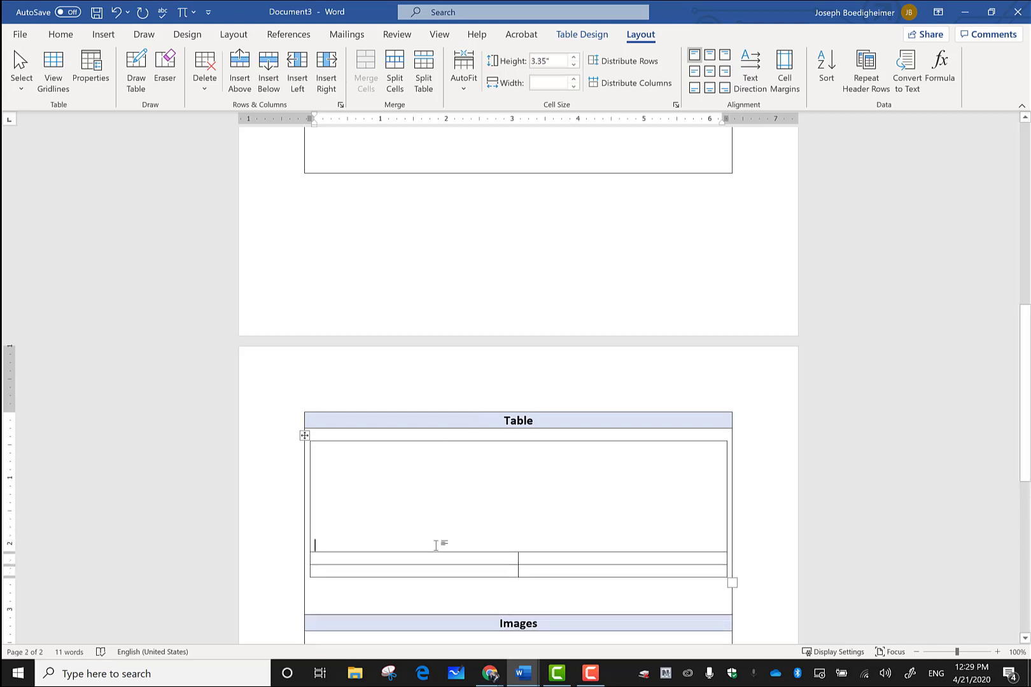
Step: Label the right header cell 'Not Geometric Solids' and heighten the bottom row with blank lines
click(437, 559)
text(S)
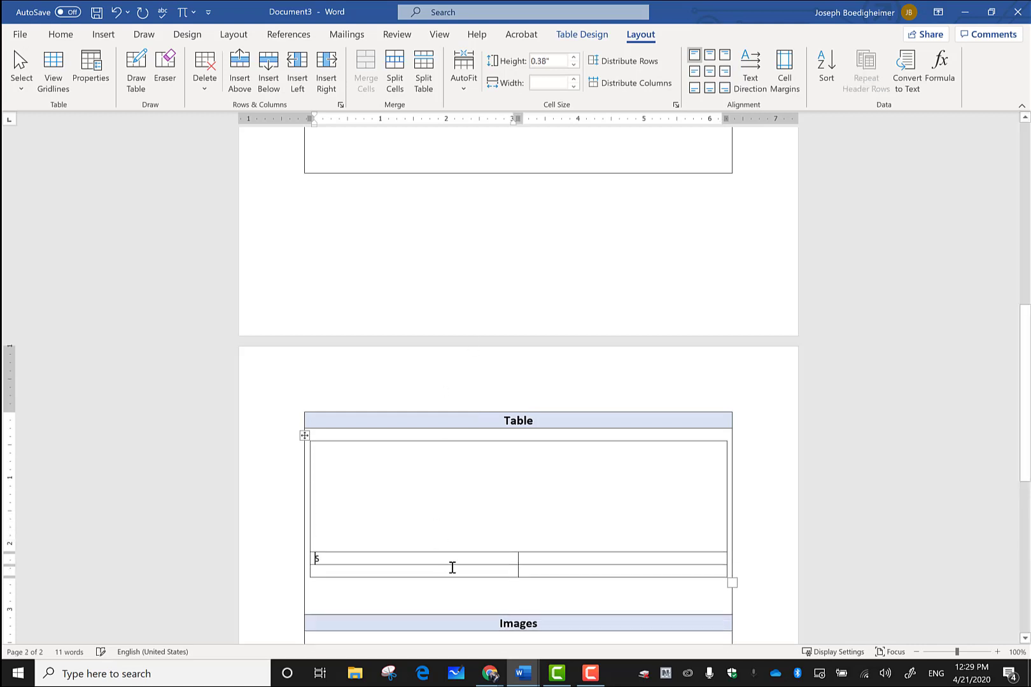
text(ometric Solics)
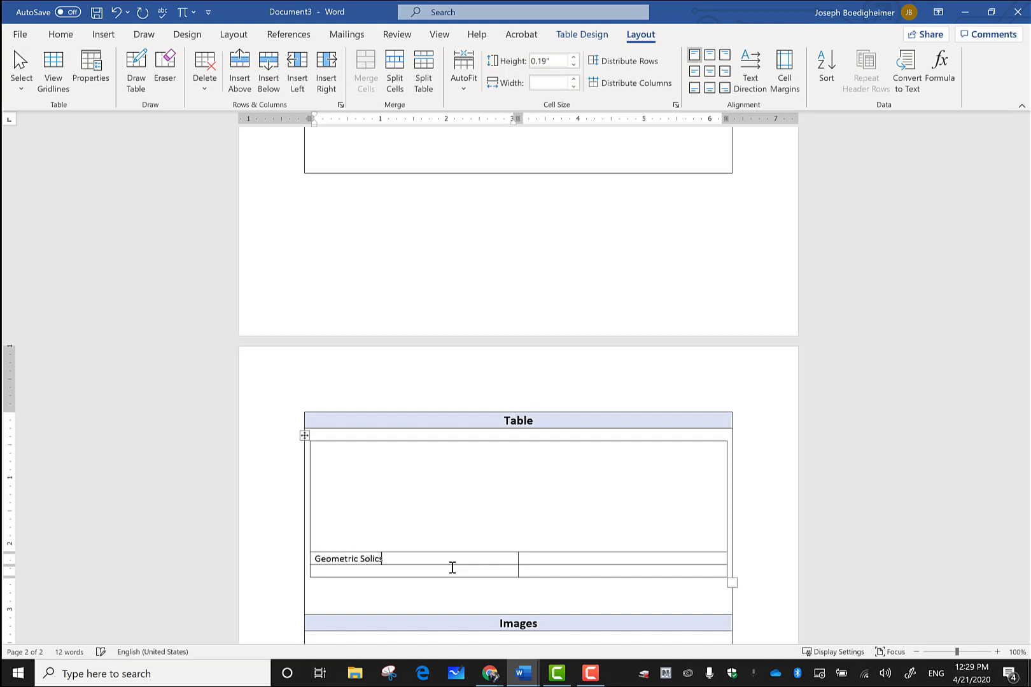
click(632, 558)
text(Not Geomett)
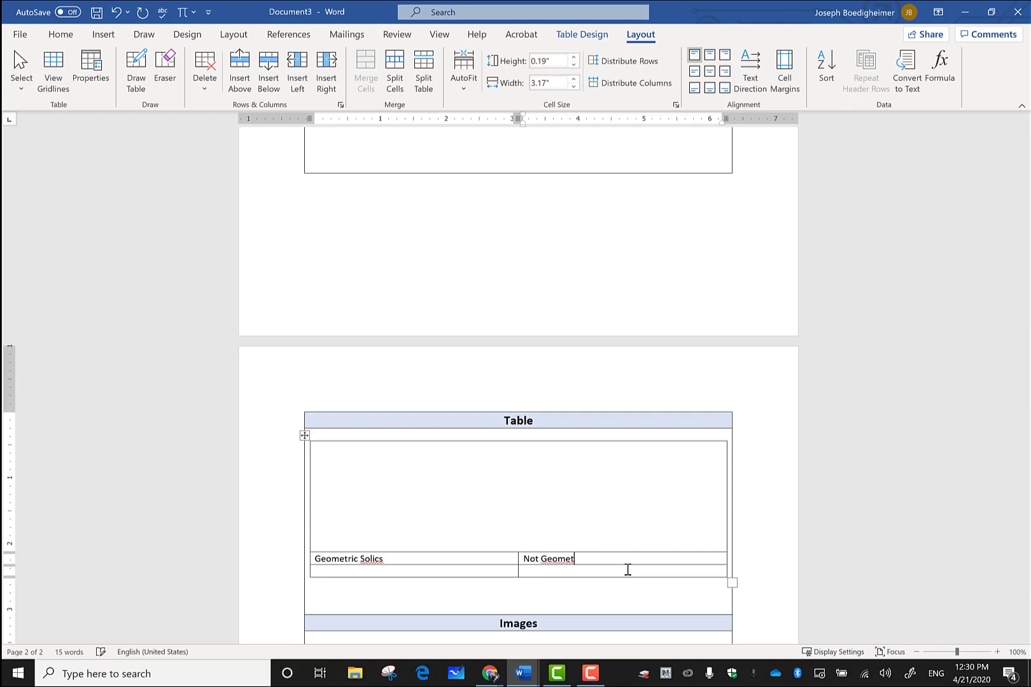
text(ric ic Solids)
key(Return)
key(Return)
key(Return)
key(Return)
key(Return)
key(Return)
key(Return)
key(Return)
key(Return)
key(Return)
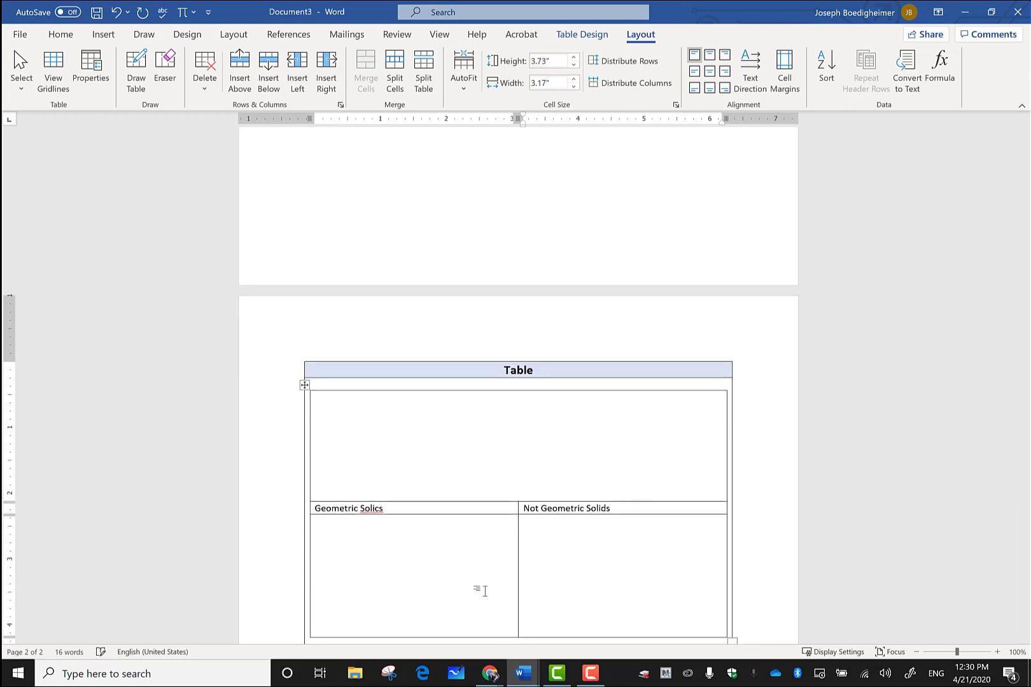
Step: Add a line in the lower left cell and correct 'Solics' to 'Solids' via spelling suggestions
click(481, 591)
key(Return)
key(Return)
key(Return)
key(Return)
key(Return)
key(Return)
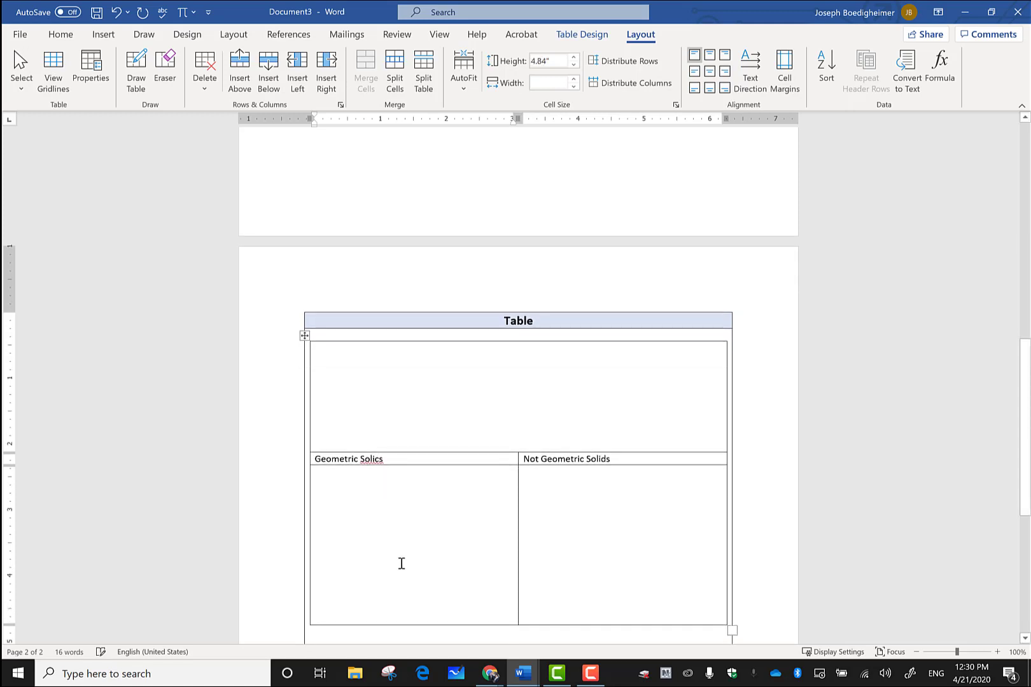
right_click(415, 468)
click(420, 478)
Step: Center the 'Geometric Solids' and 'Not Geometric Solids' headings in their cells
click(452, 377)
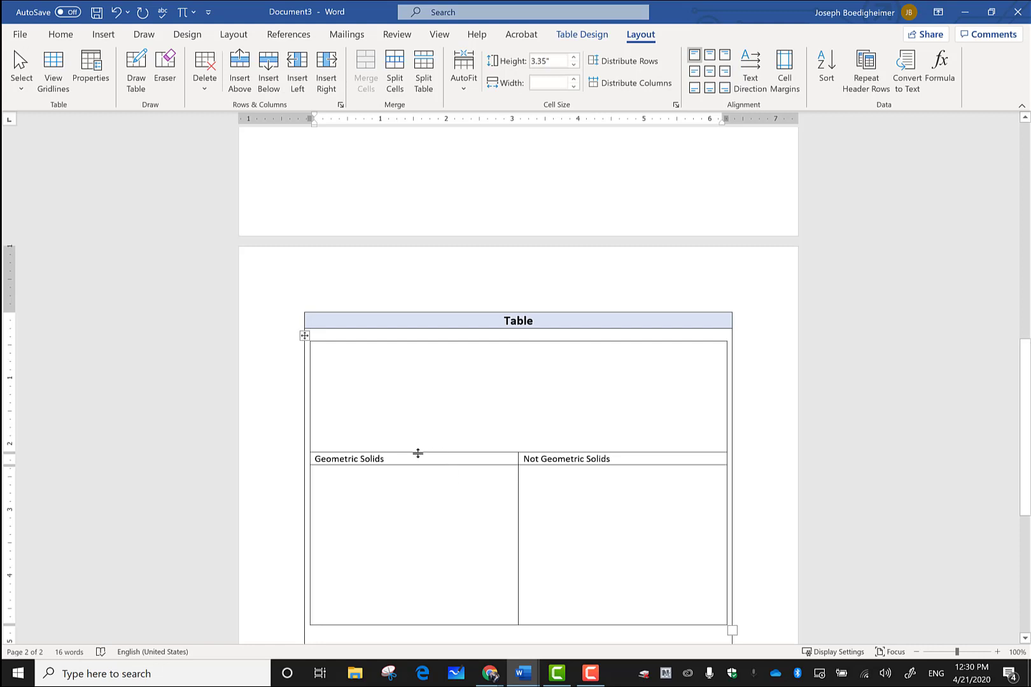
drag(419, 454, 531, 457)
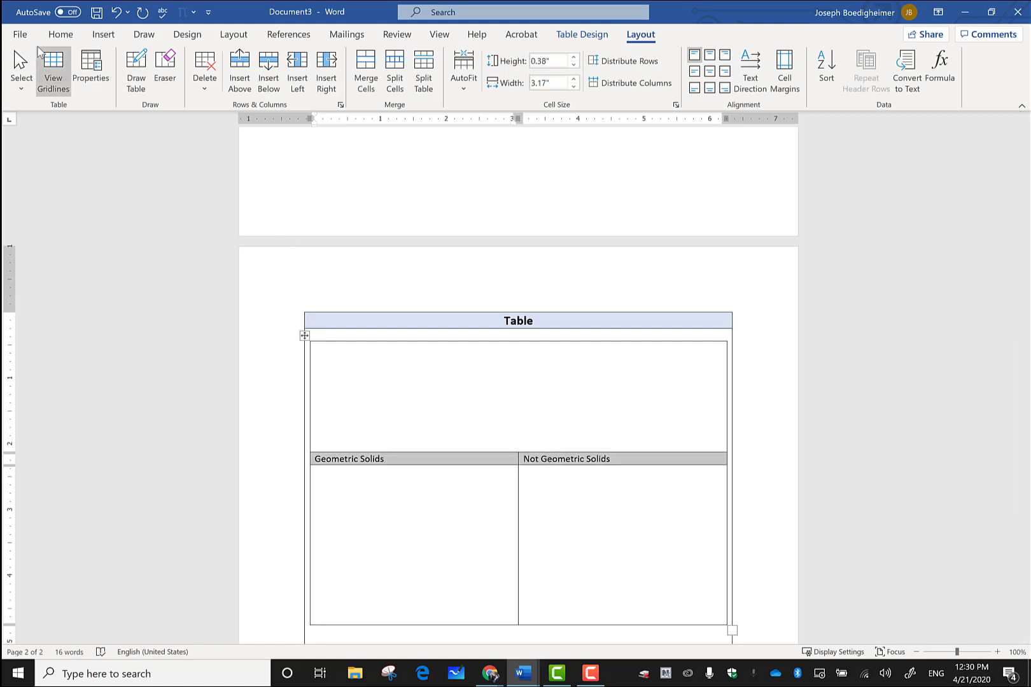
click(72, 35)
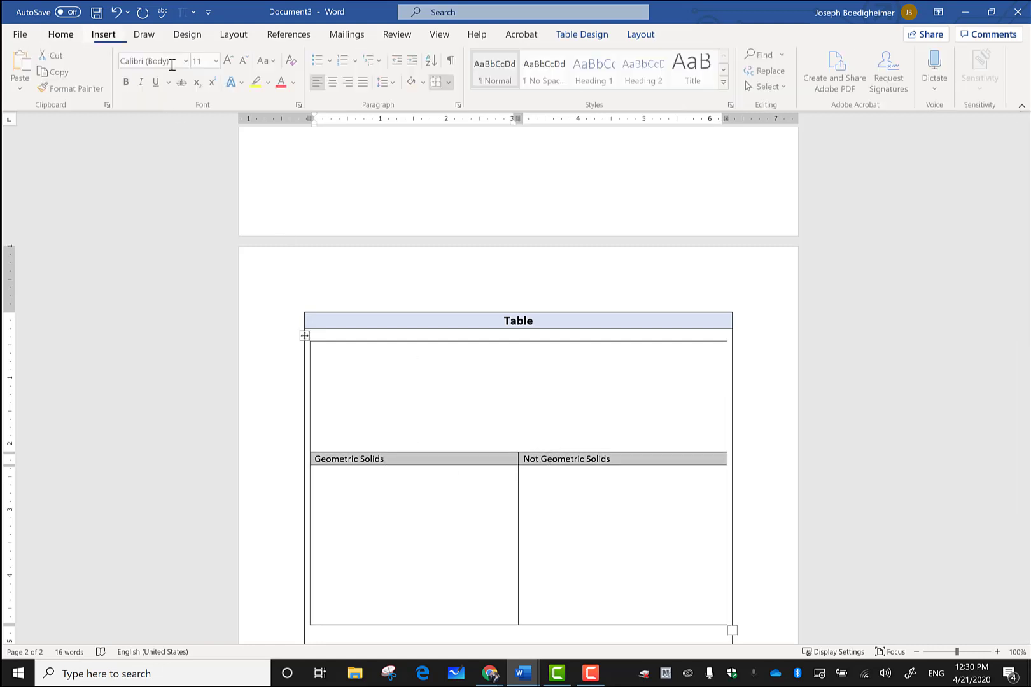
click(333, 81)
click(416, 360)
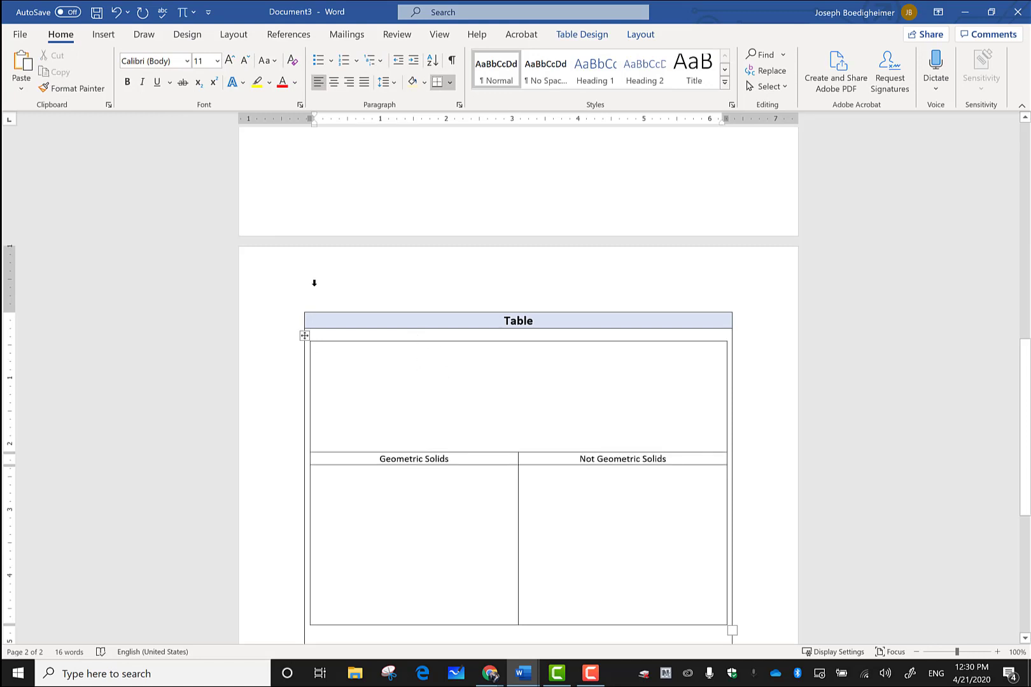
click(111, 36)
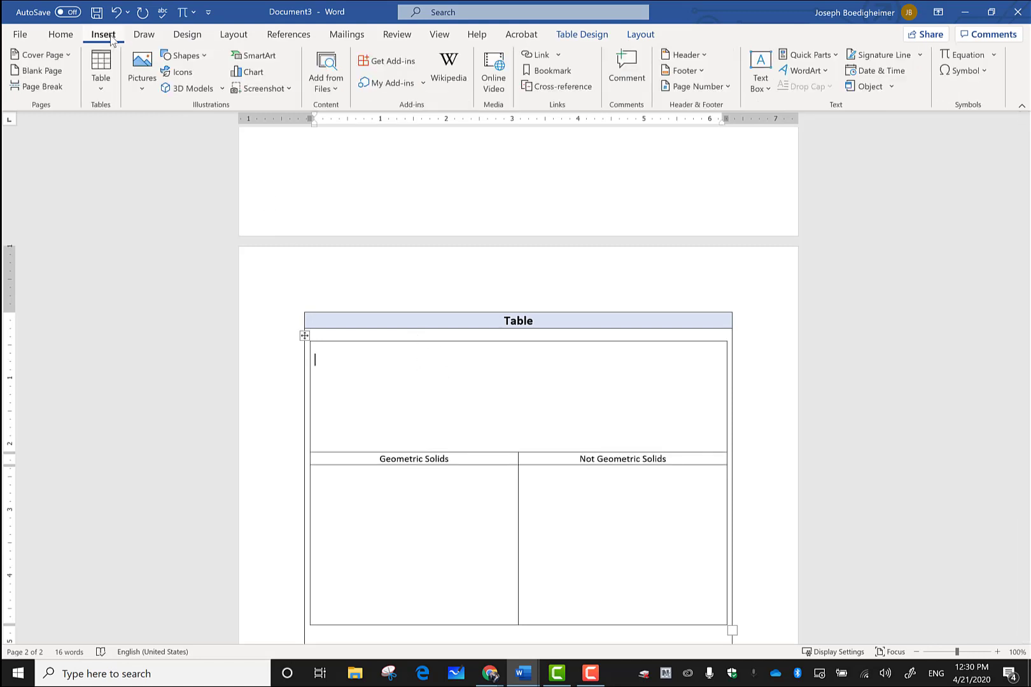
Step: Draw a rectangle at top left, a triangle near the middle, and an oval below them in the top cell
click(203, 55)
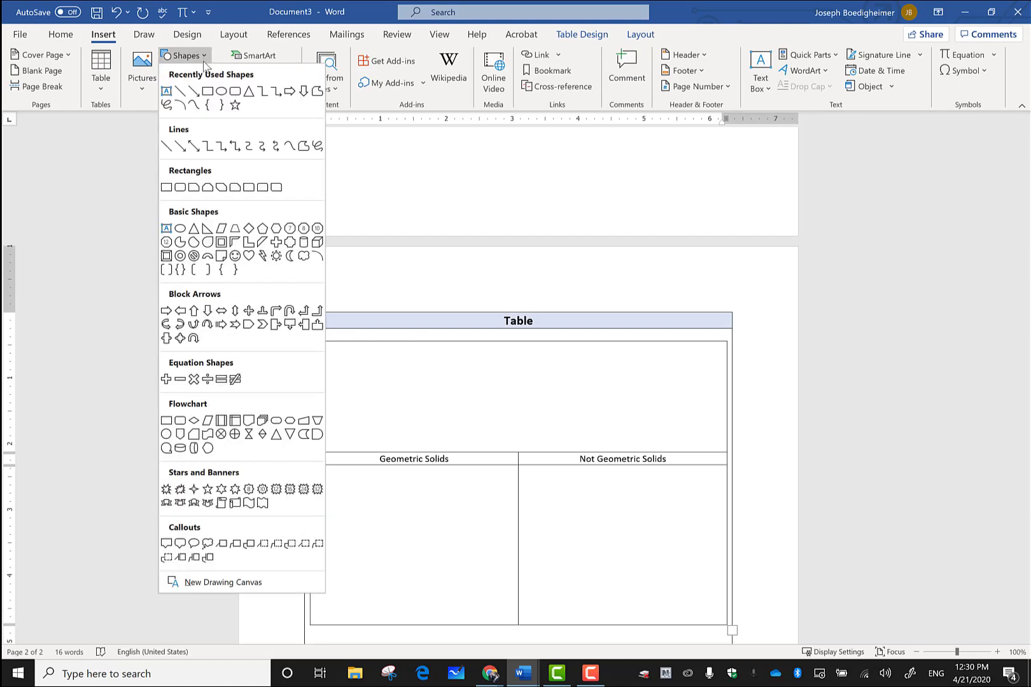
click(207, 91)
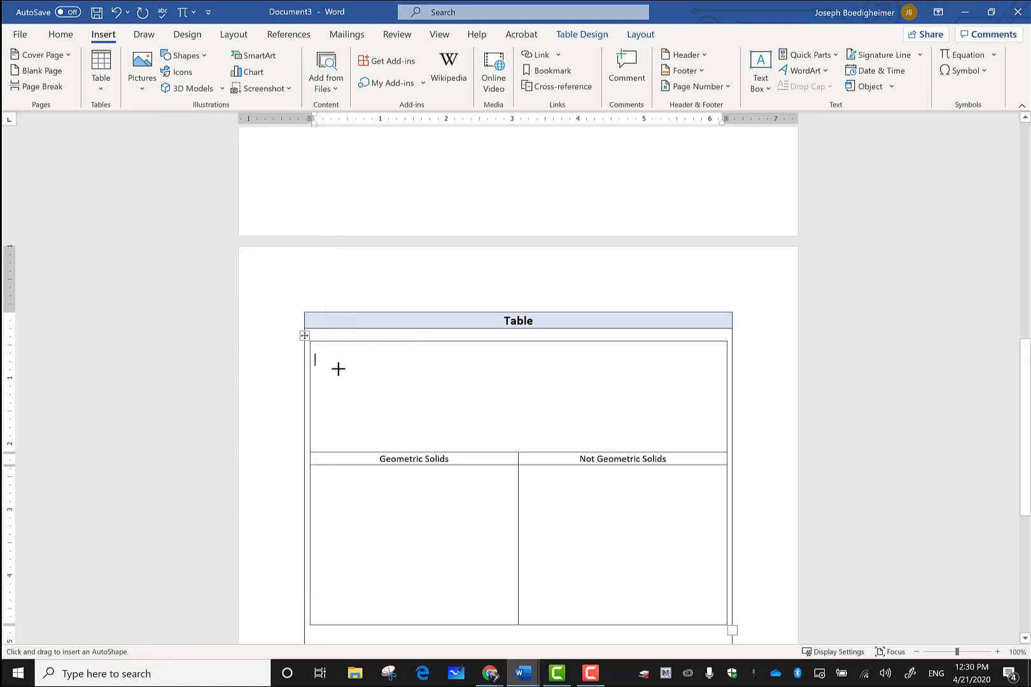
mouse_move(316, 352)
mouse_down()
mouse_move(331, 394)
mouse_move(381, 393)
mouse_up()
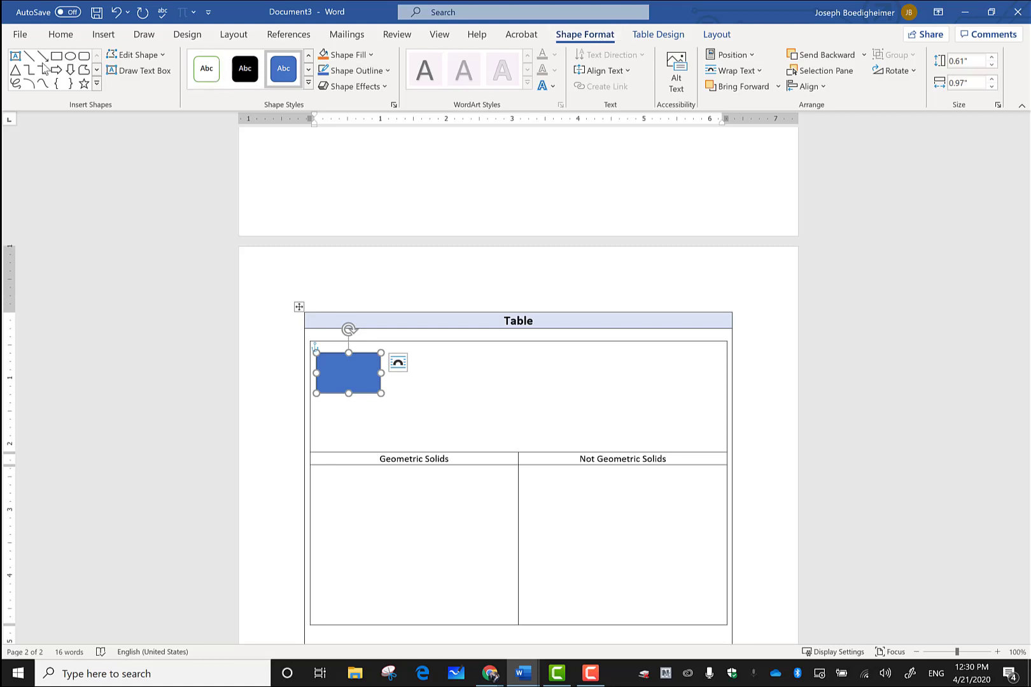
click(19, 70)
drag(490, 352, 543, 400)
click(70, 56)
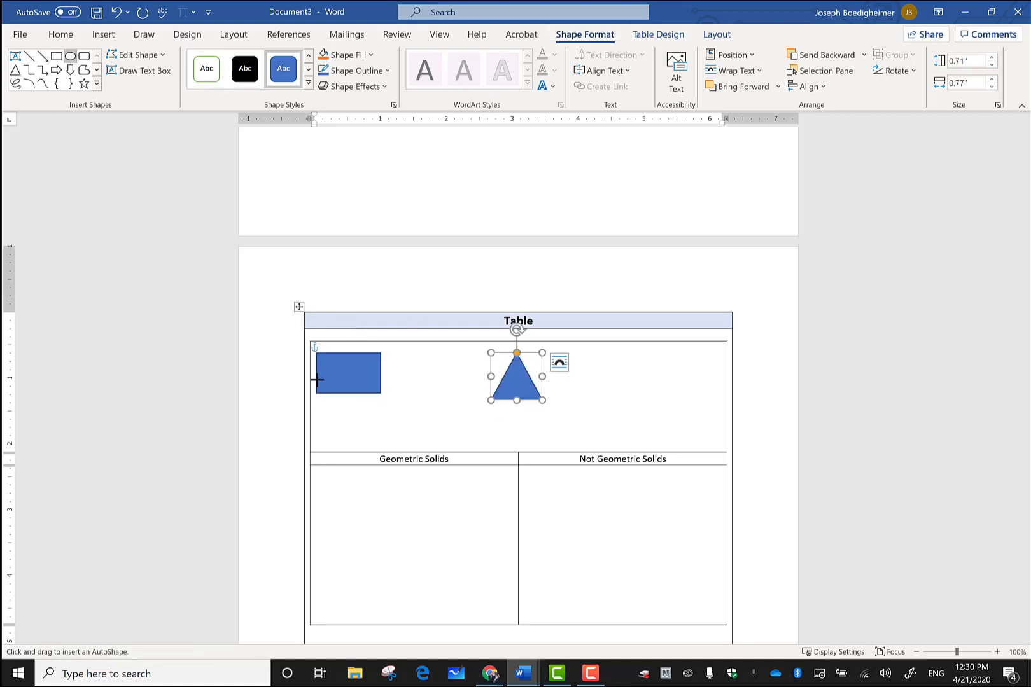
drag(401, 399, 461, 443)
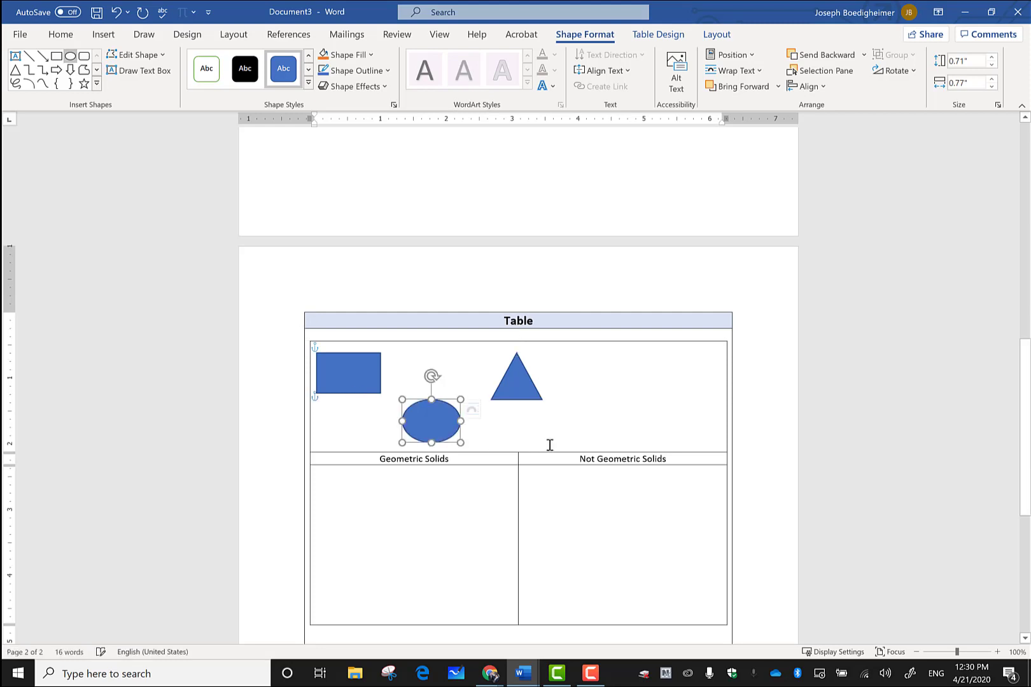
click(588, 412)
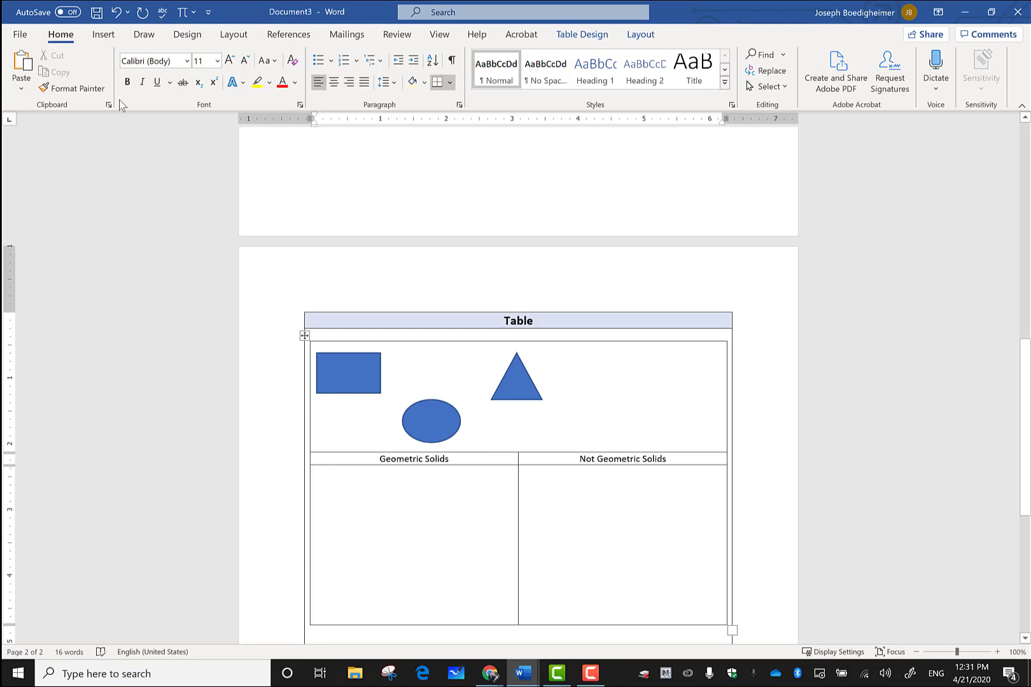
click(119, 37)
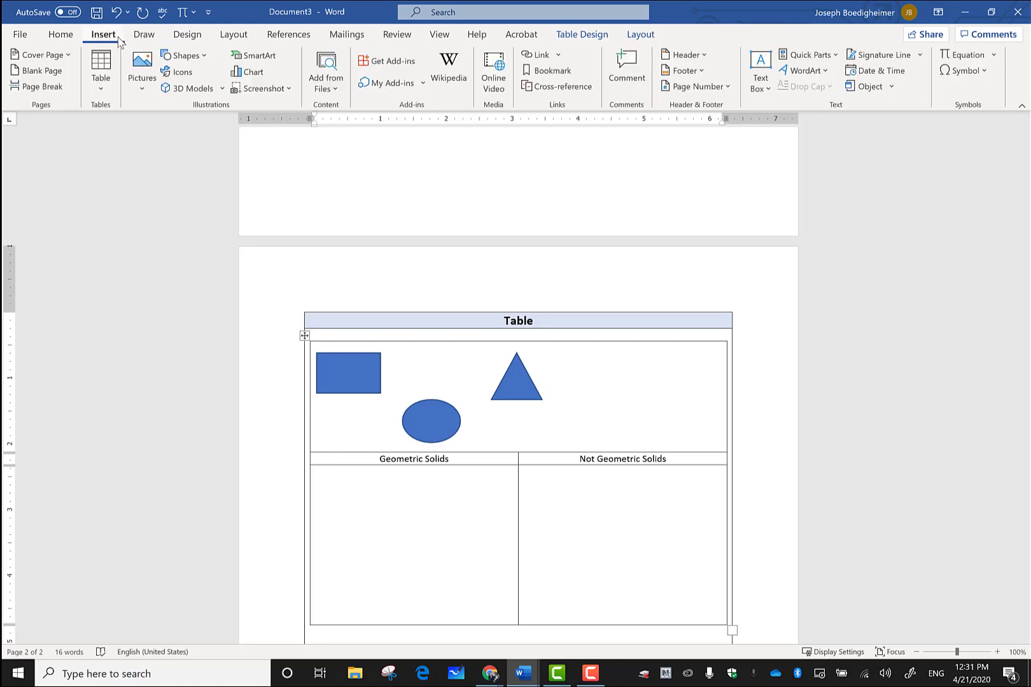
Step: Open the 3D Shapes collection and select the blue sphere and box models
click(189, 89)
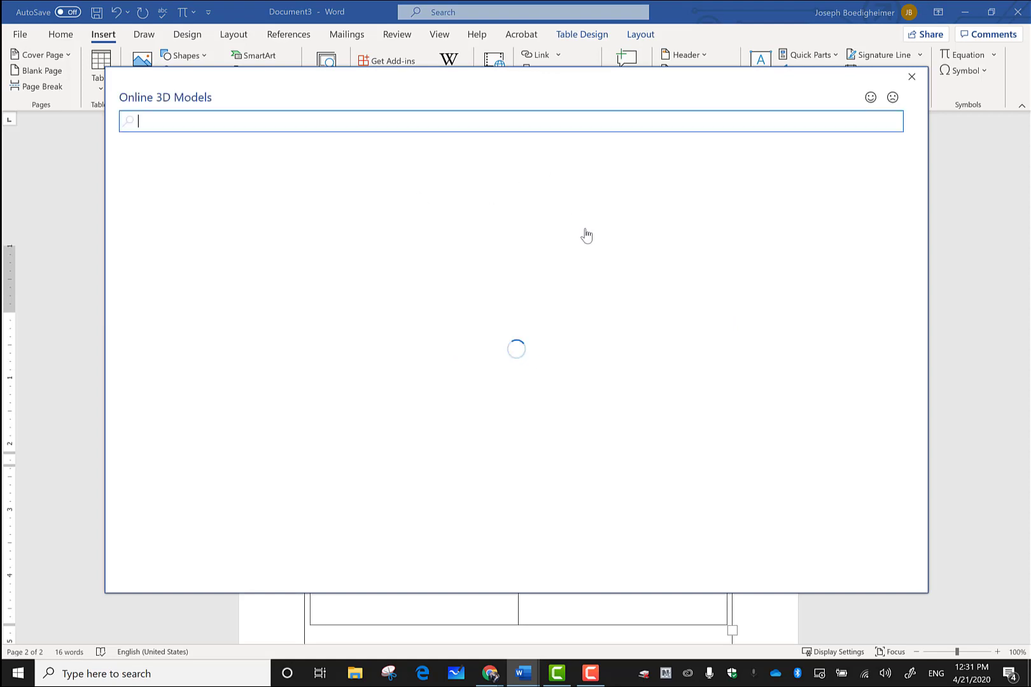
scroll(633, 369, down, 2)
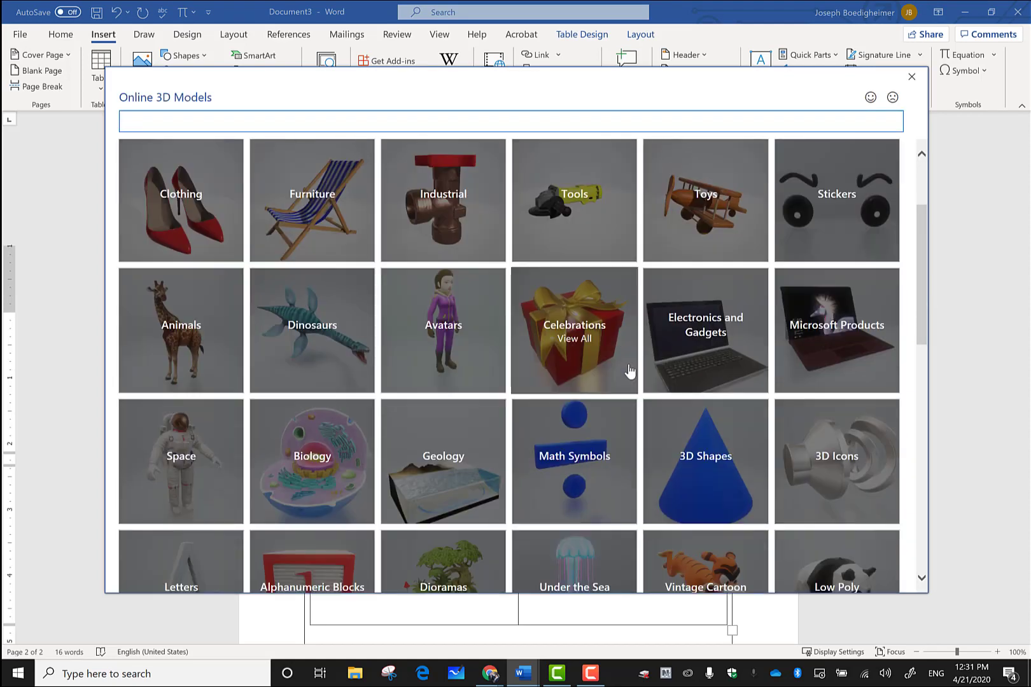
scroll(630, 369, down, 1)
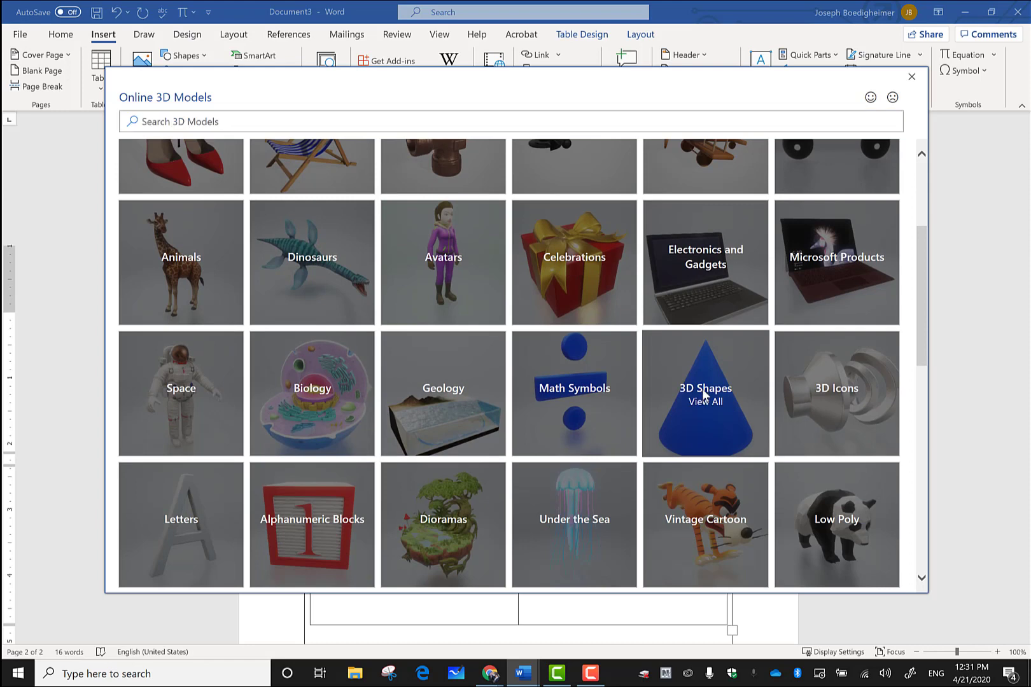
click(704, 396)
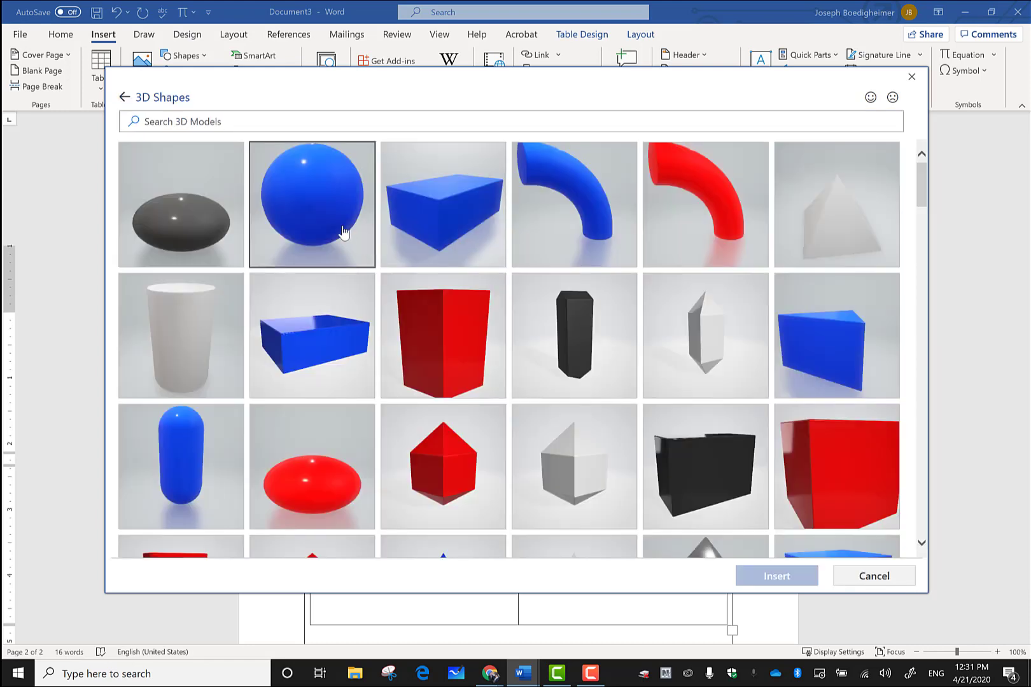
click(343, 233)
click(449, 226)
Step: Also select the blue pyramid and cone, then insert all four models
scroll(579, 381, down, 4)
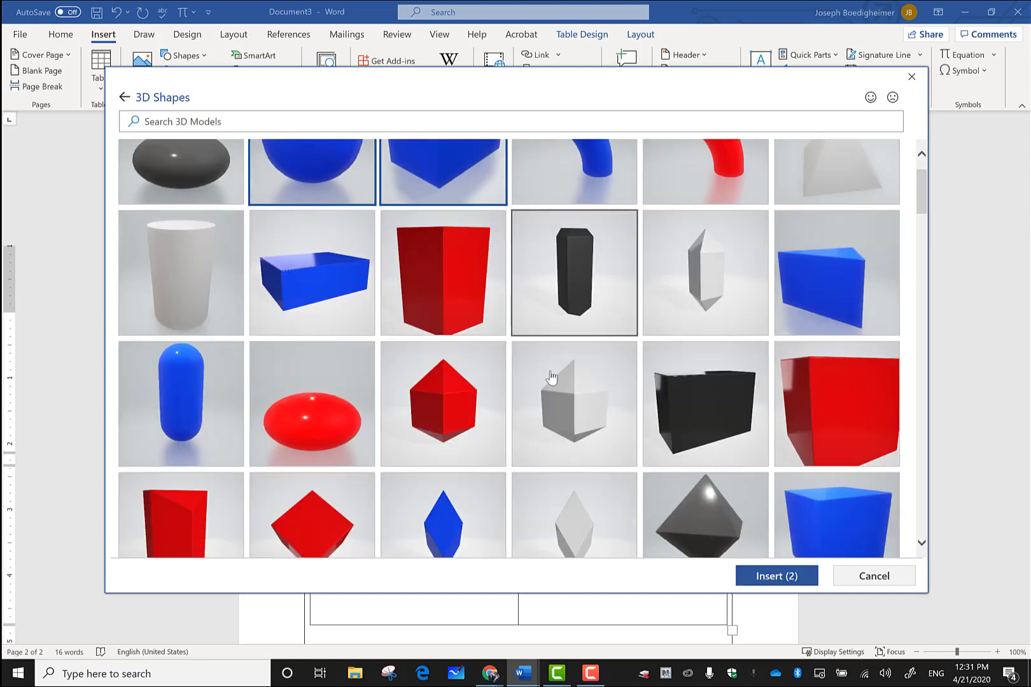
scroll(581, 382, down, 8)
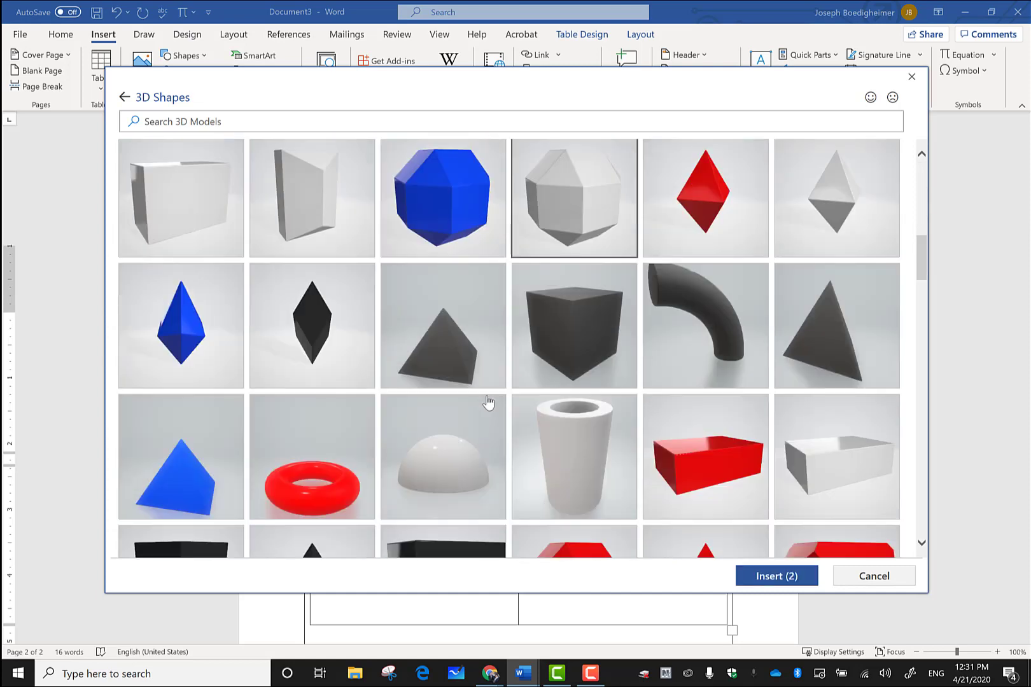
scroll(283, 381, down, 4)
scroll(306, 375, up, 4)
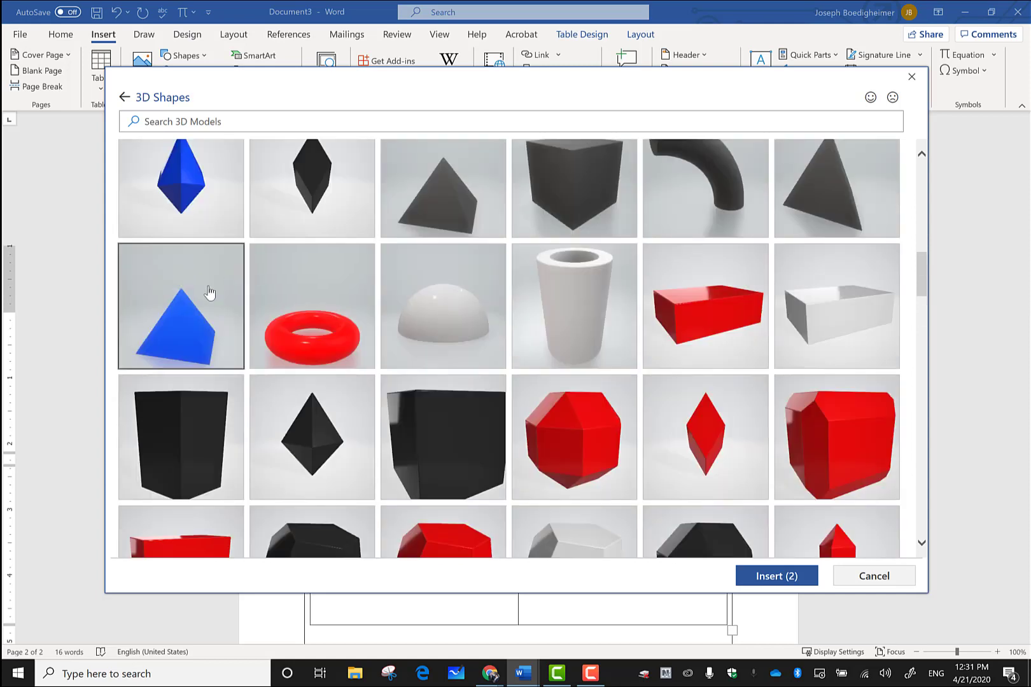
click(214, 334)
scroll(449, 379, down, 8)
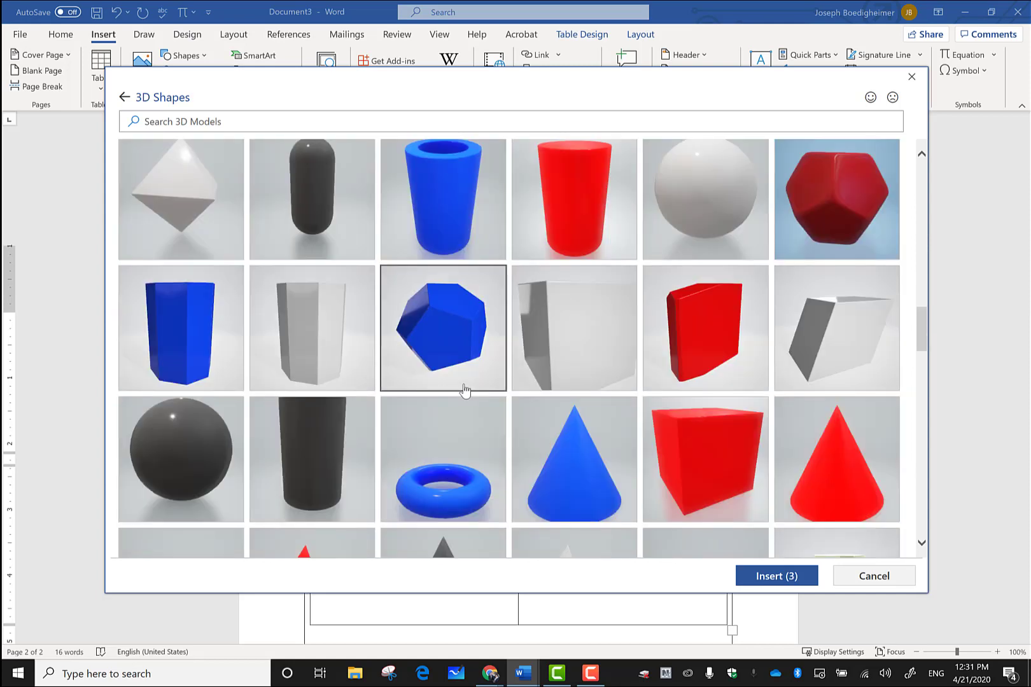
scroll(458, 352, down, 1)
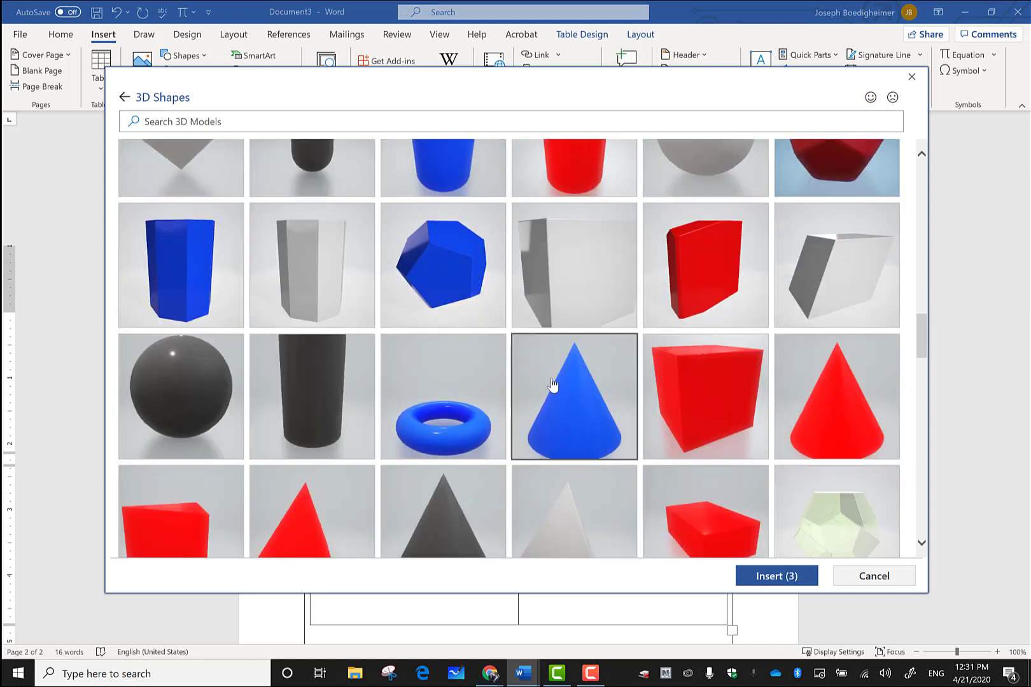
click(549, 387)
click(763, 577)
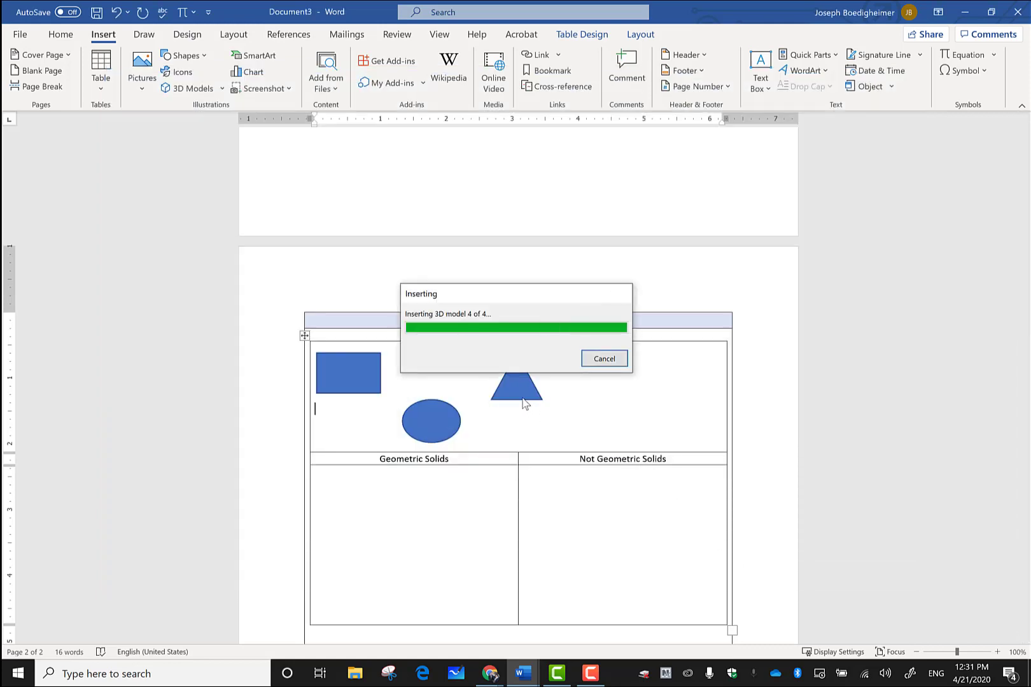
Step: Rotate the cone, shrink it to about 1.59 by 1.03 inches, and place it at the top cell's right
drag(398, 509, 649, 415)
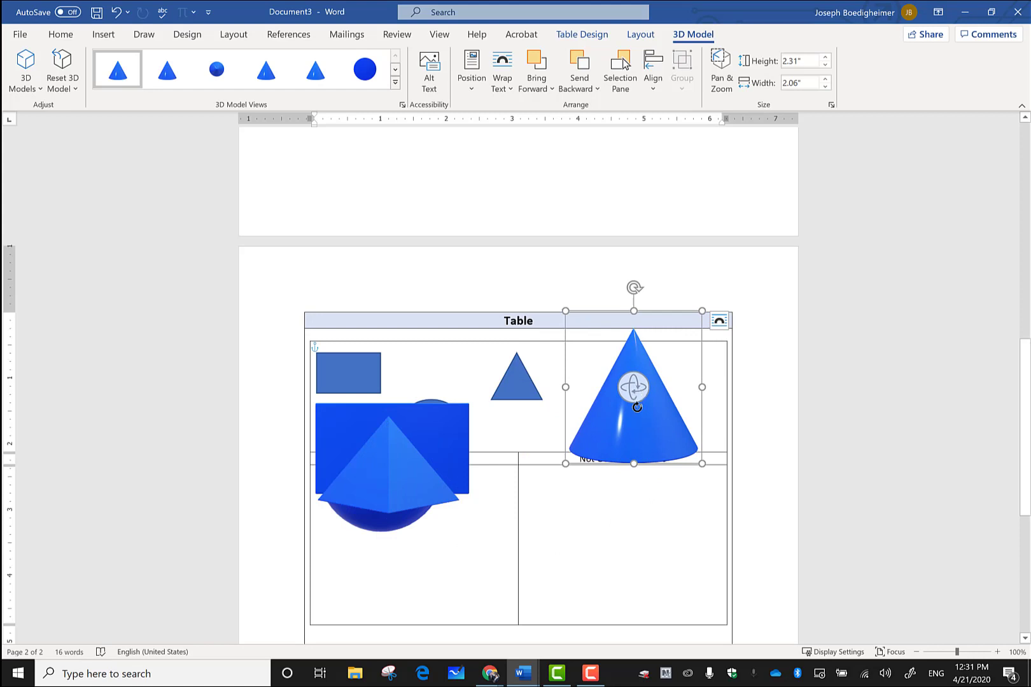
drag(636, 407, 682, 520)
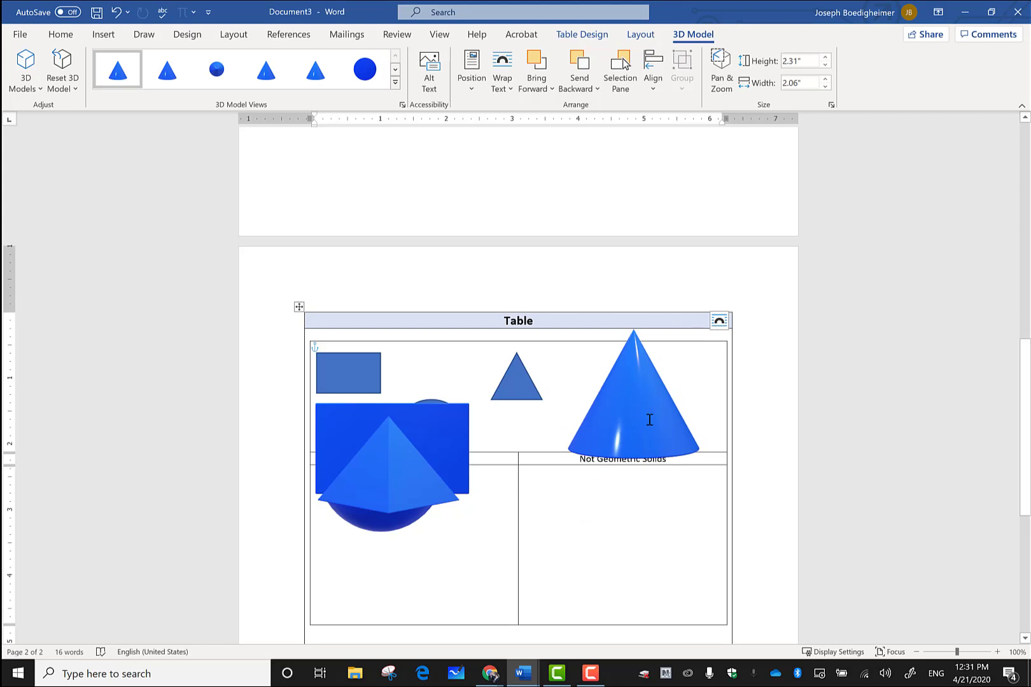
drag(649, 420, 694, 477)
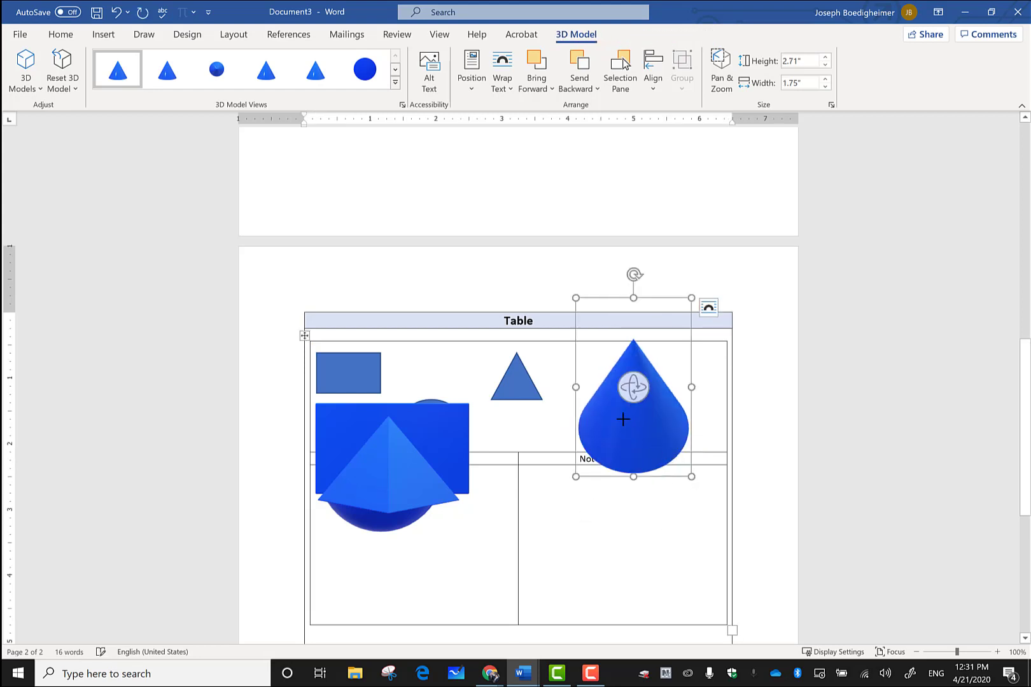
drag(623, 420, 609, 401)
drag(608, 374, 680, 406)
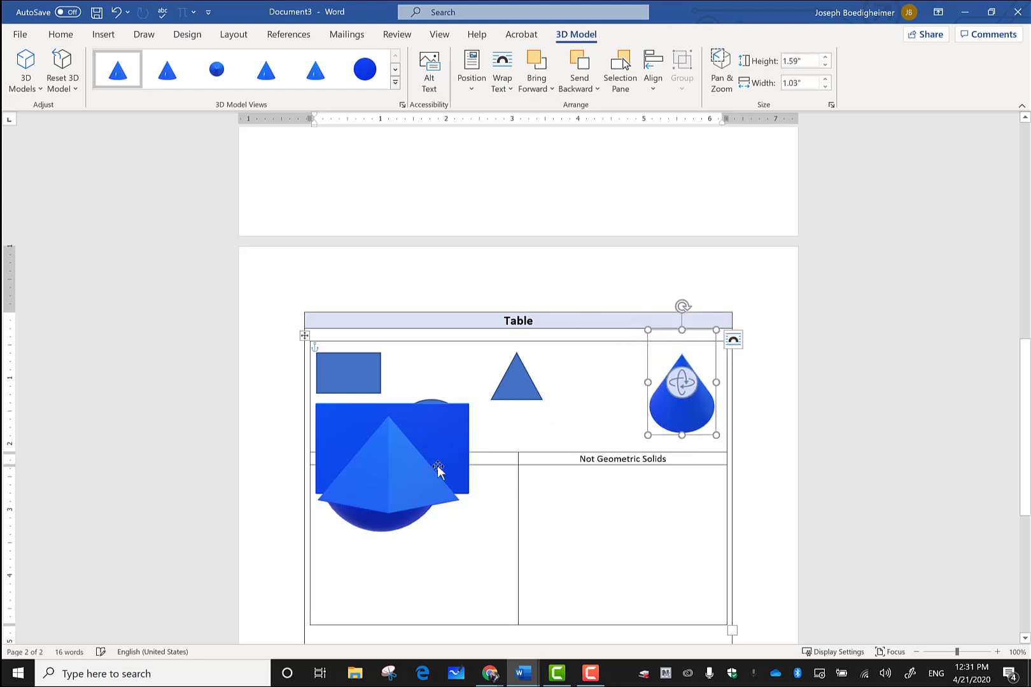
Step: Rotate the pyramid, then tilt and shrink the cube into the top cell
click(415, 472)
drag(390, 466, 366, 470)
drag(427, 421, 604, 480)
drag(702, 544, 658, 384)
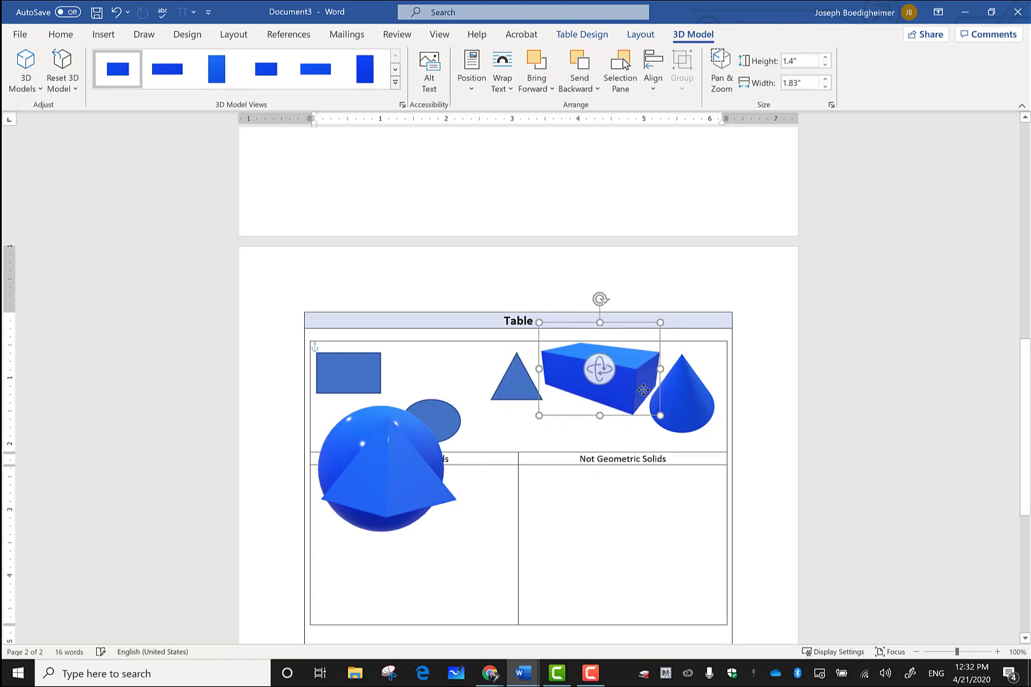
Step: Turn the sphere model, move the oval below the box, and shrink the sphere to about 1.12 inches beside the rectangle
click(392, 474)
mouse_move(386, 460)
mouse_down()
mouse_move(572, 500)
mouse_move(379, 470)
mouse_up()
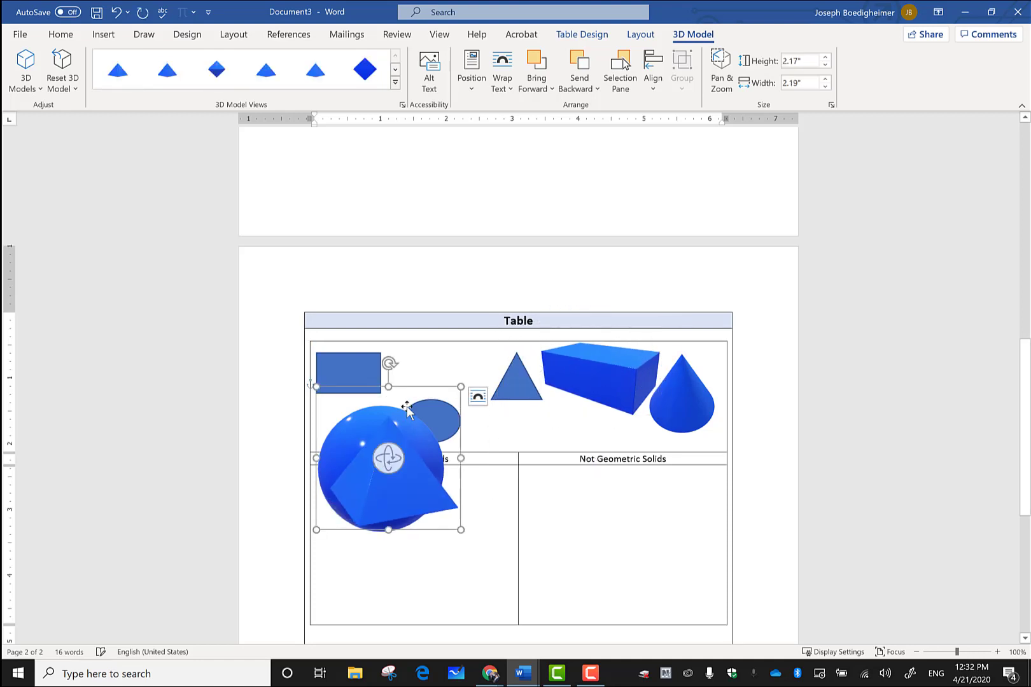
drag(408, 407, 564, 418)
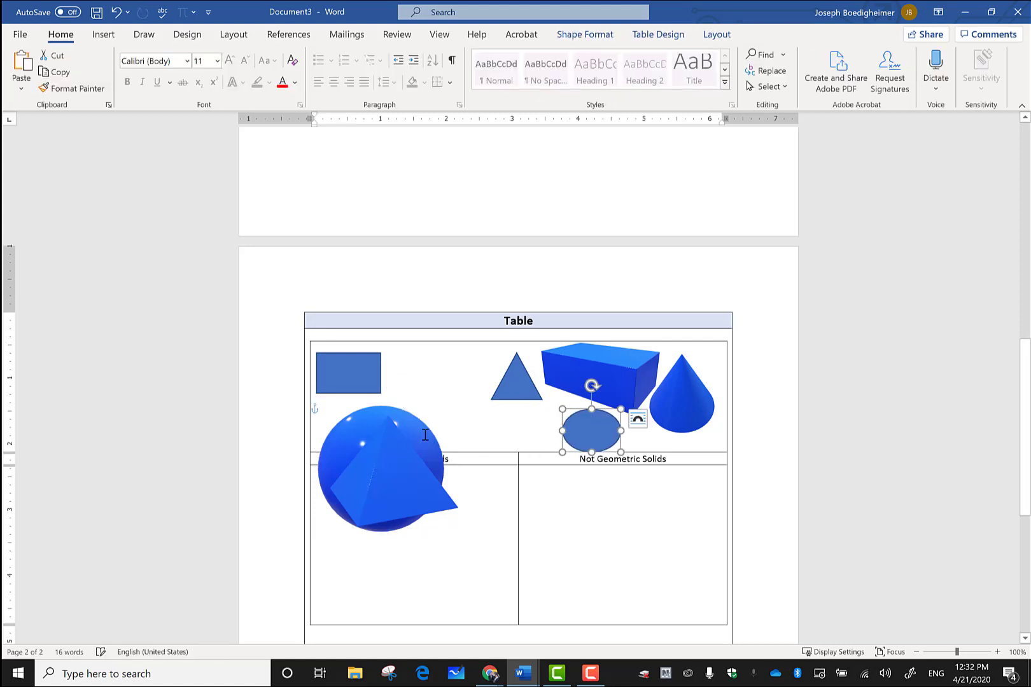
click(375, 457)
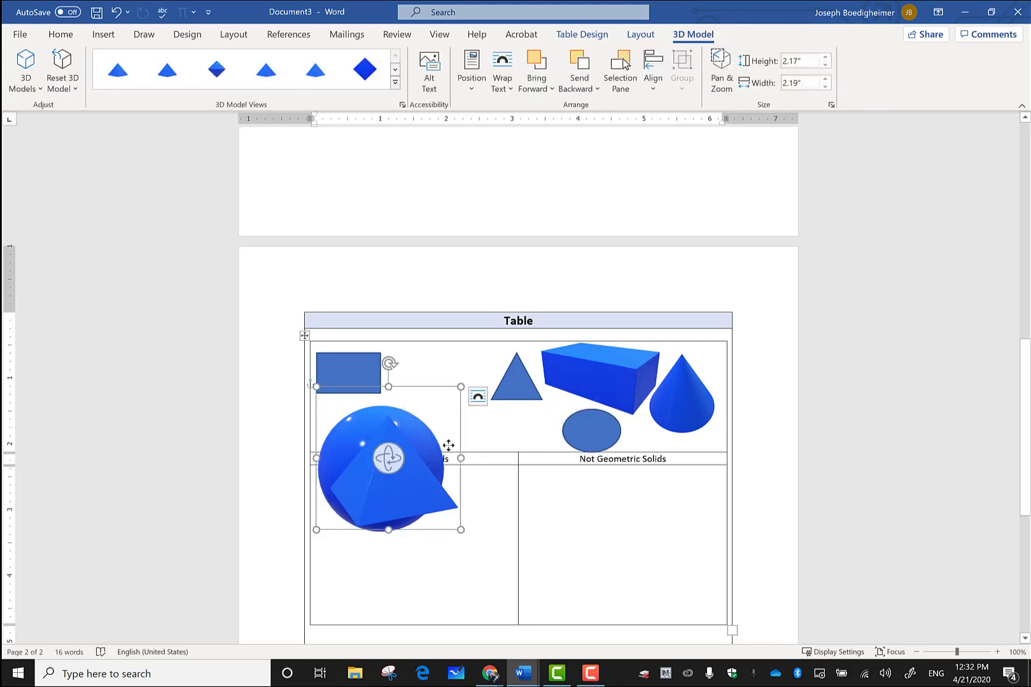
drag(453, 445, 504, 412)
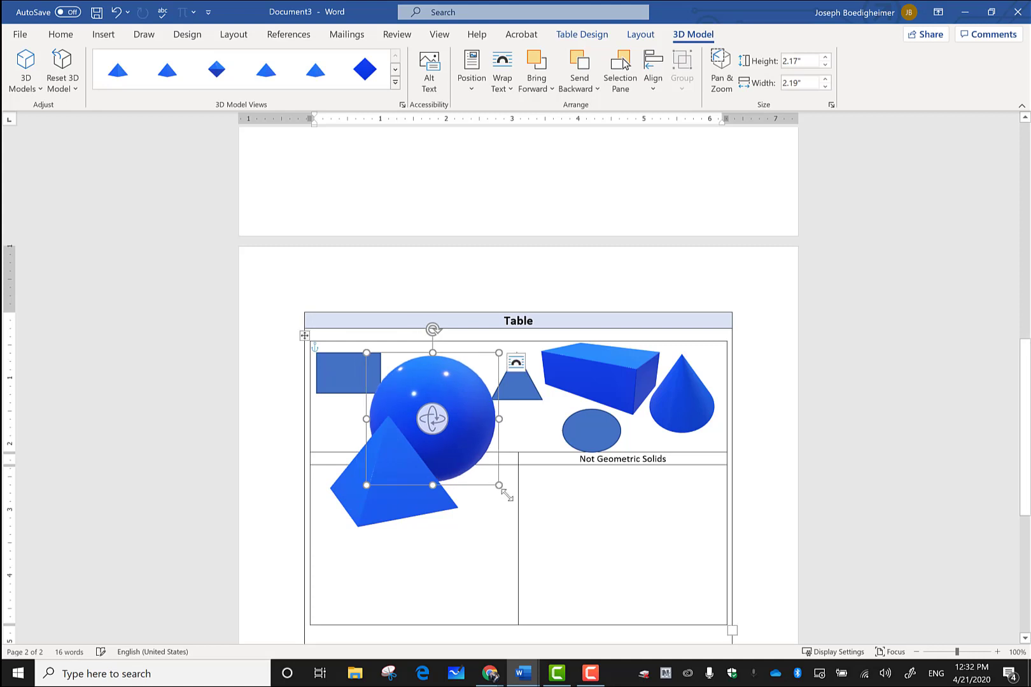
drag(506, 494, 460, 444)
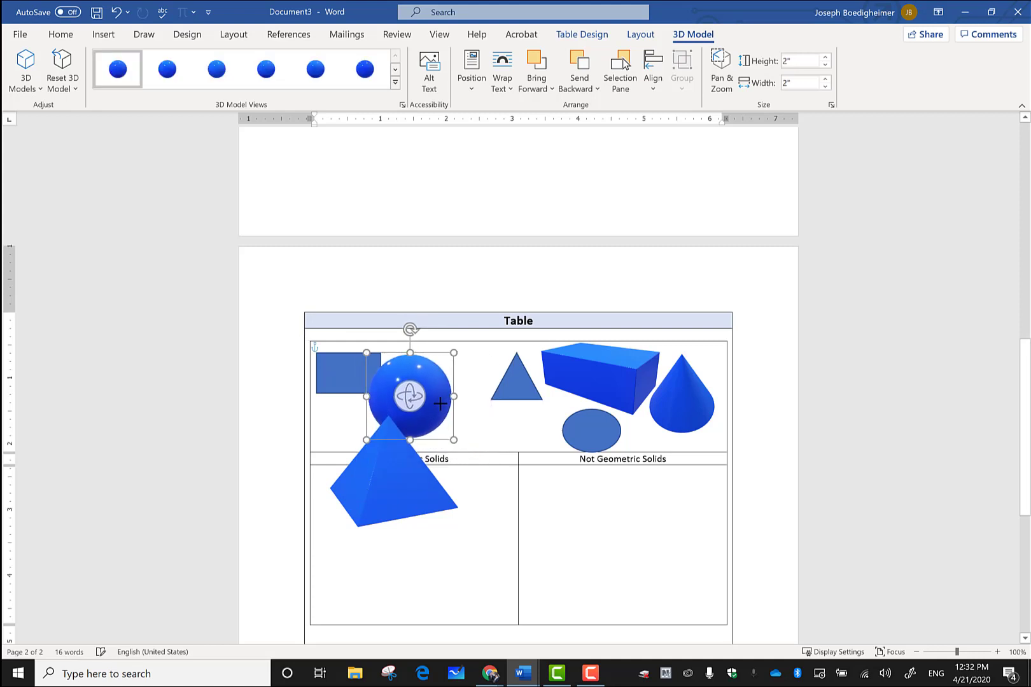
drag(439, 404, 453, 376)
Step: Shrink the pyramid, place it next to the sphere, and add an empty line below the shapes
drag(380, 482, 468, 443)
drag(527, 469, 377, 440)
drag(447, 436, 520, 431)
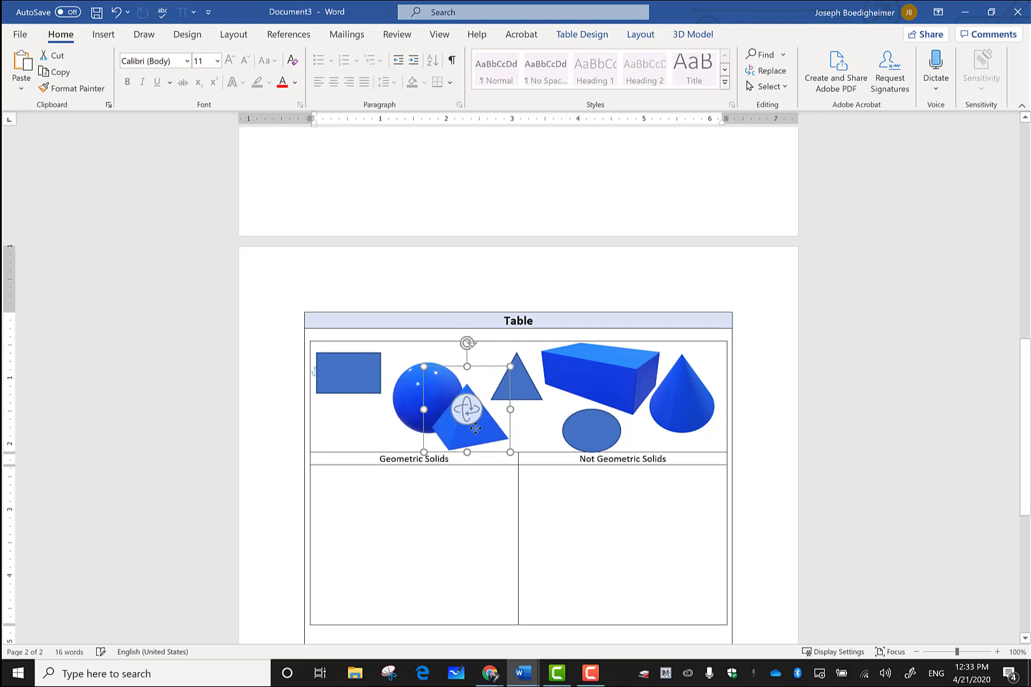
click(524, 433)
key(Return)
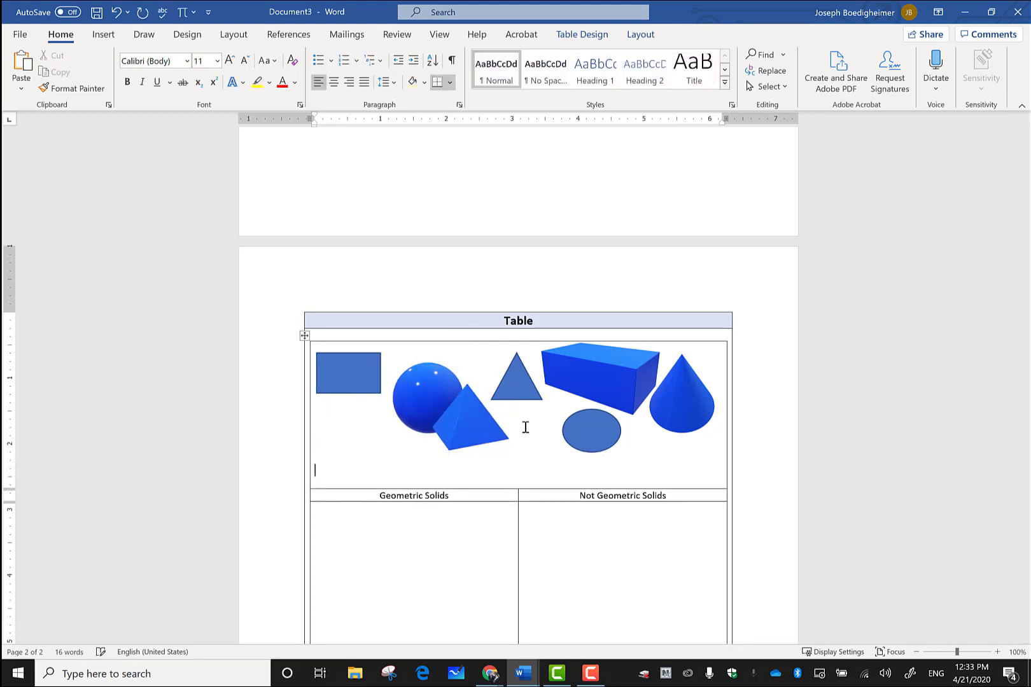
Step: Fine-tune positions: pyramid below the triangle, triangle left, oval under the box, sphere nudged right
drag(479, 428, 518, 461)
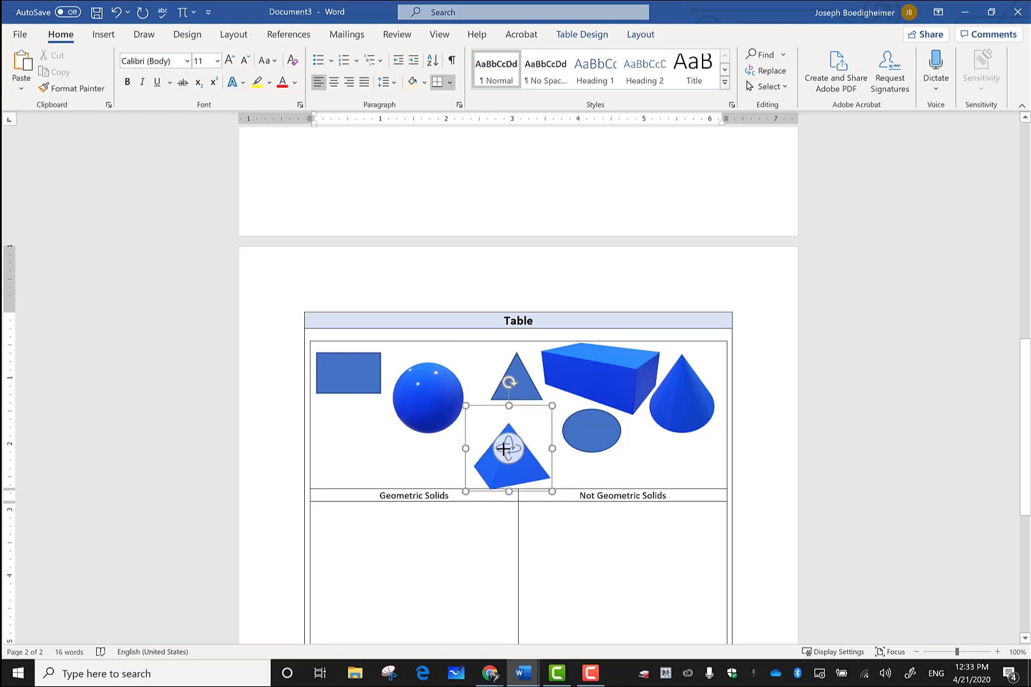
drag(445, 409, 401, 452)
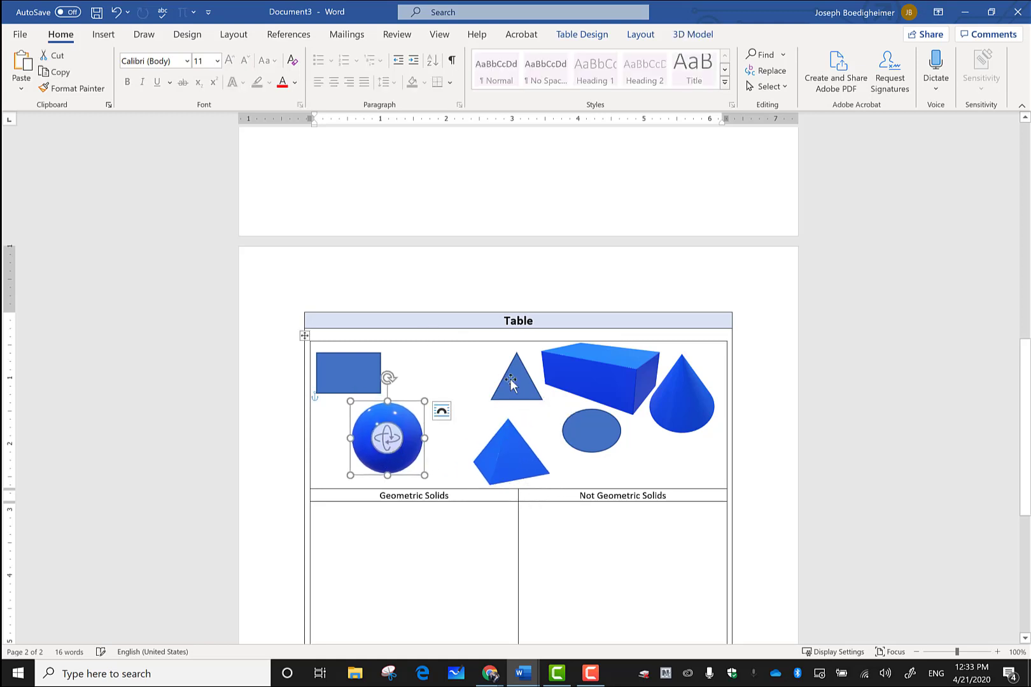
mouse_move(511, 380)
mouse_down()
mouse_move(407, 380)
mouse_move(494, 375)
mouse_up()
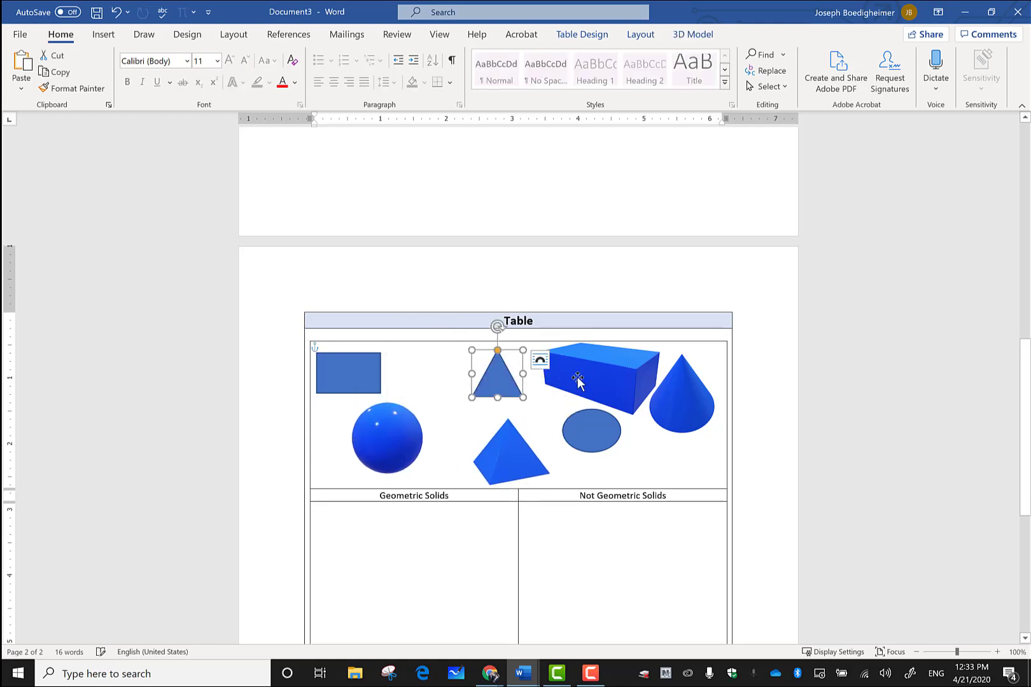
click(580, 380)
drag(614, 451, 623, 466)
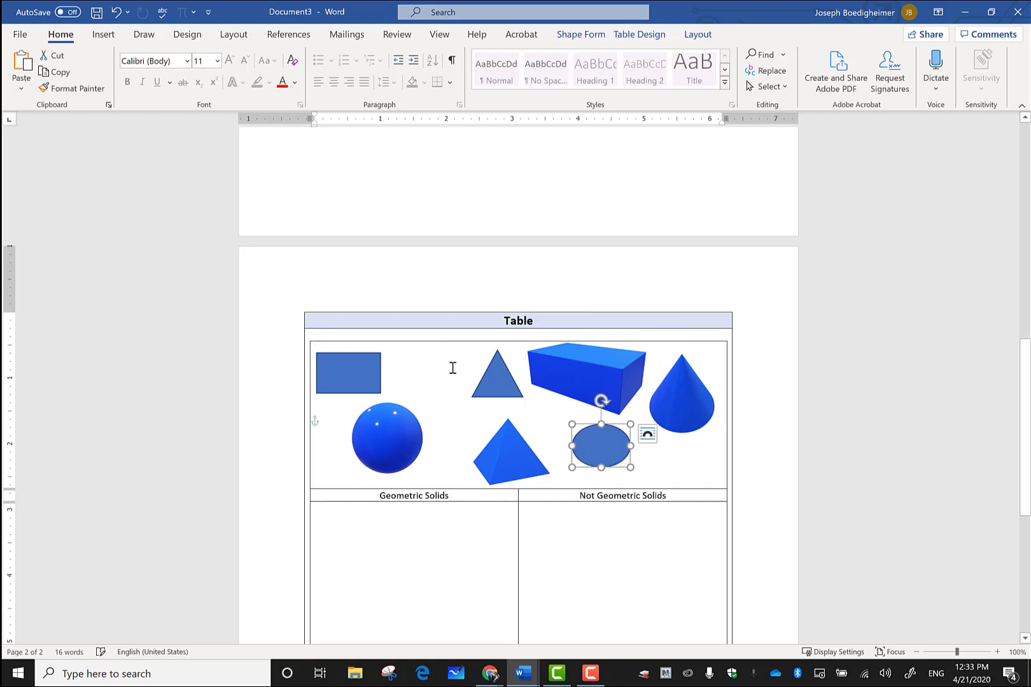
scroll(466, 463, down, 2)
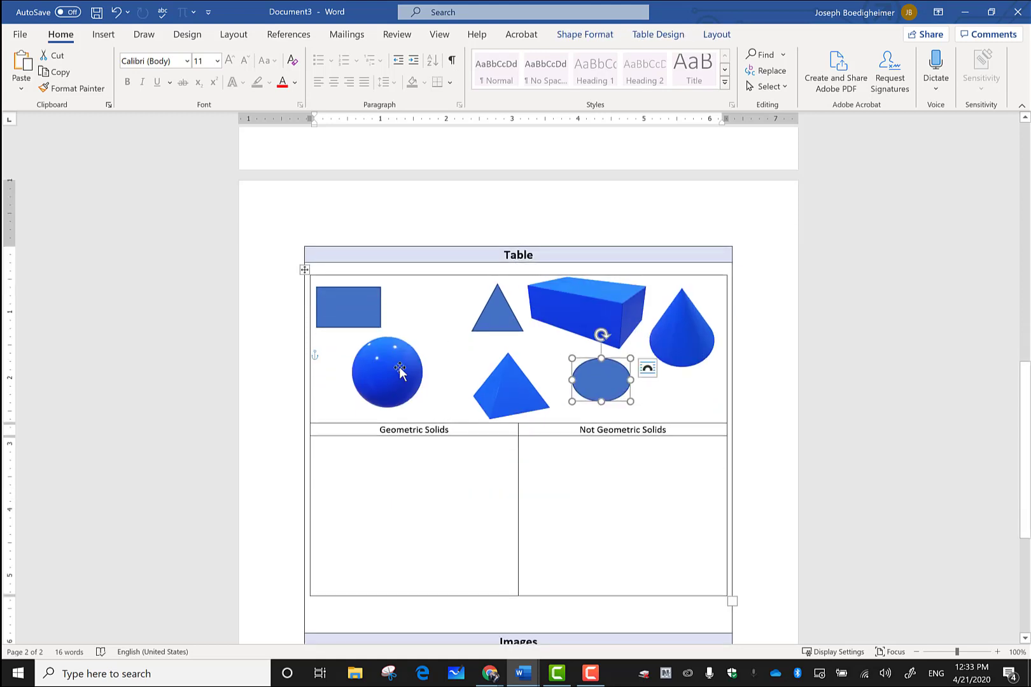
drag(399, 372, 427, 383)
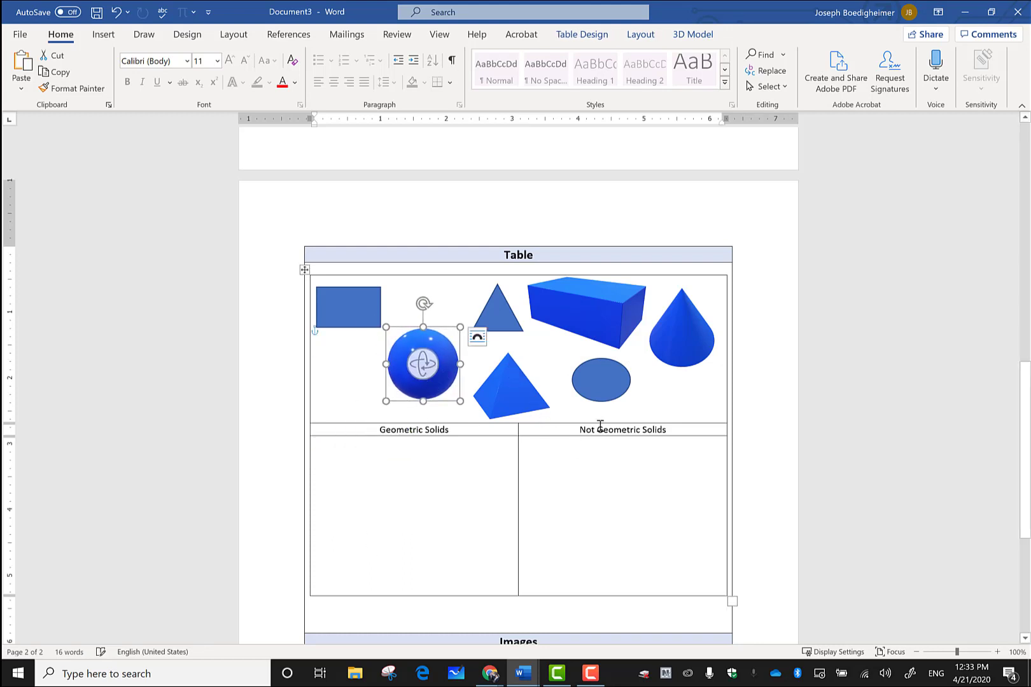
click(633, 518)
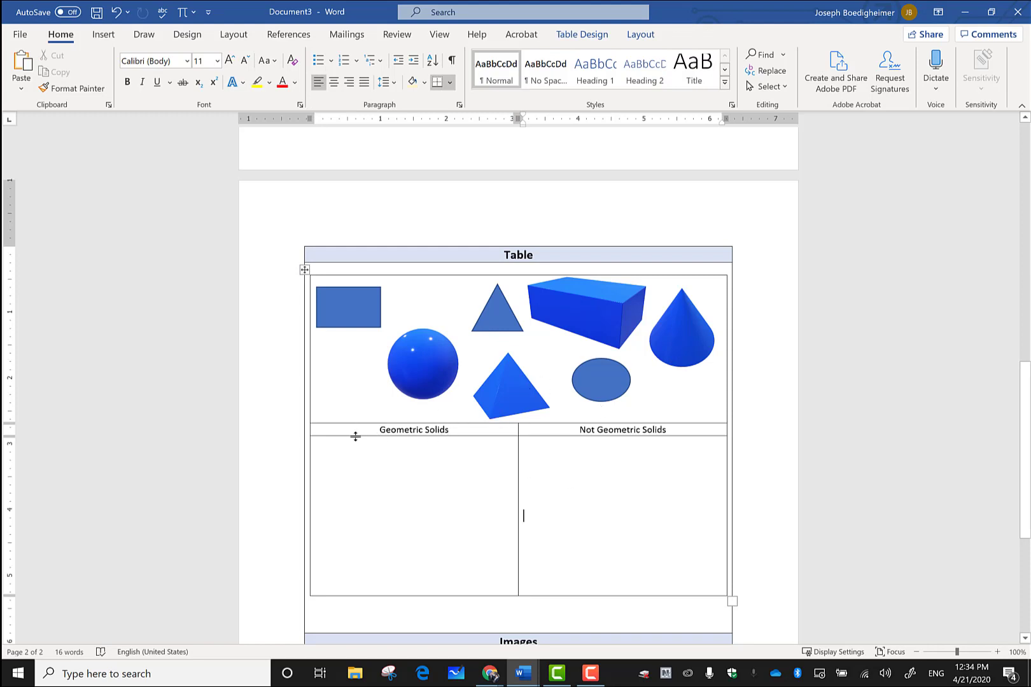
Step: Apply light orange theme shading to the header row holding both column labels
drag(369, 431, 606, 435)
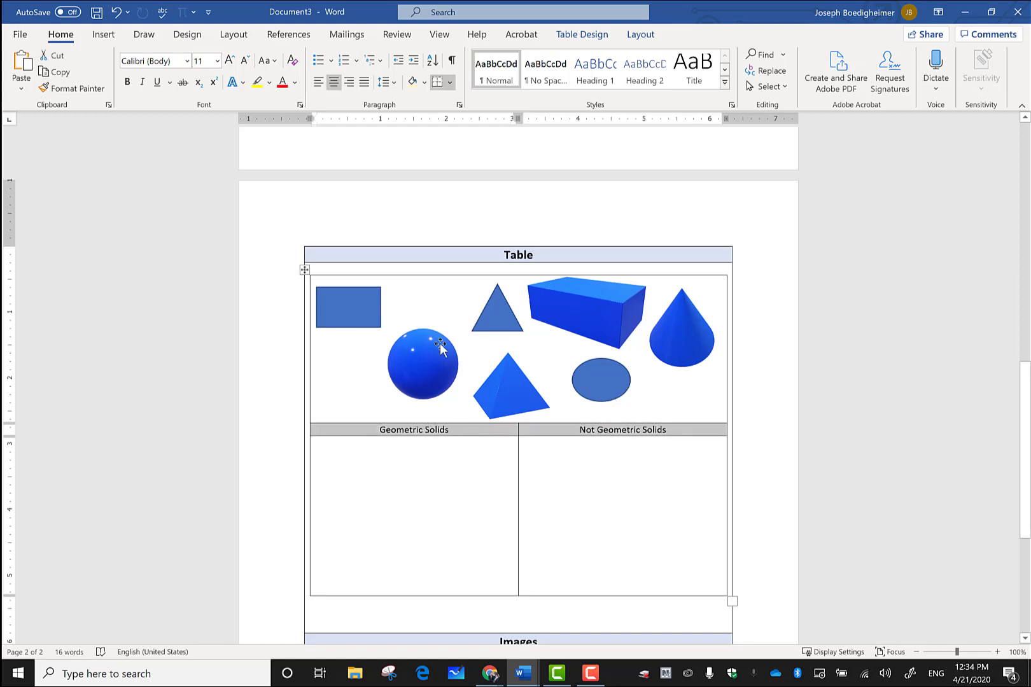
click(424, 83)
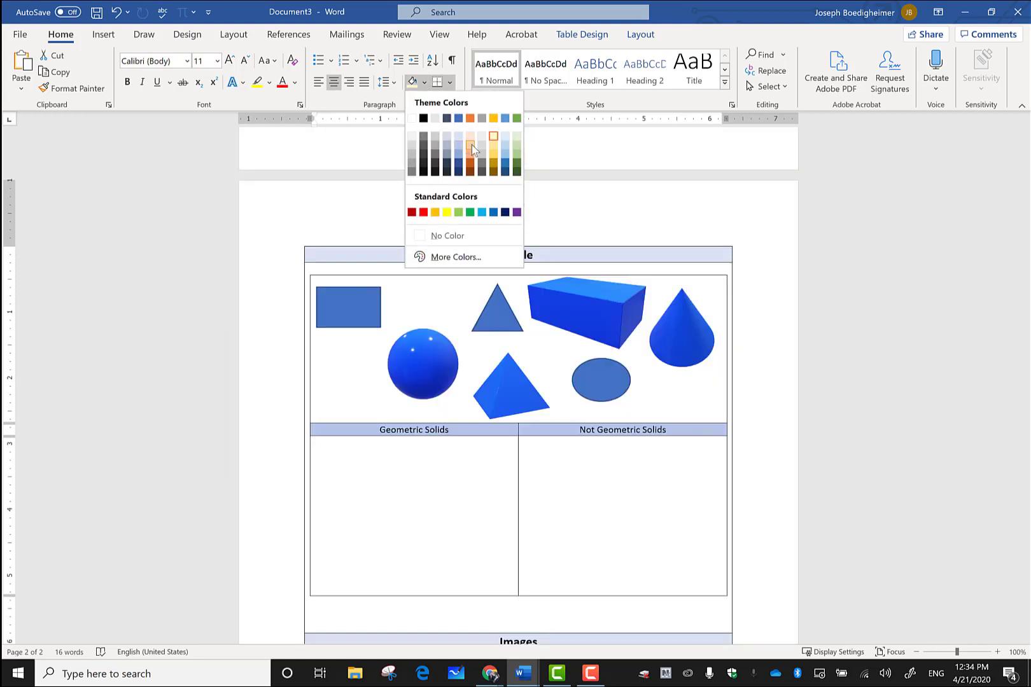
click(471, 144)
click(555, 501)
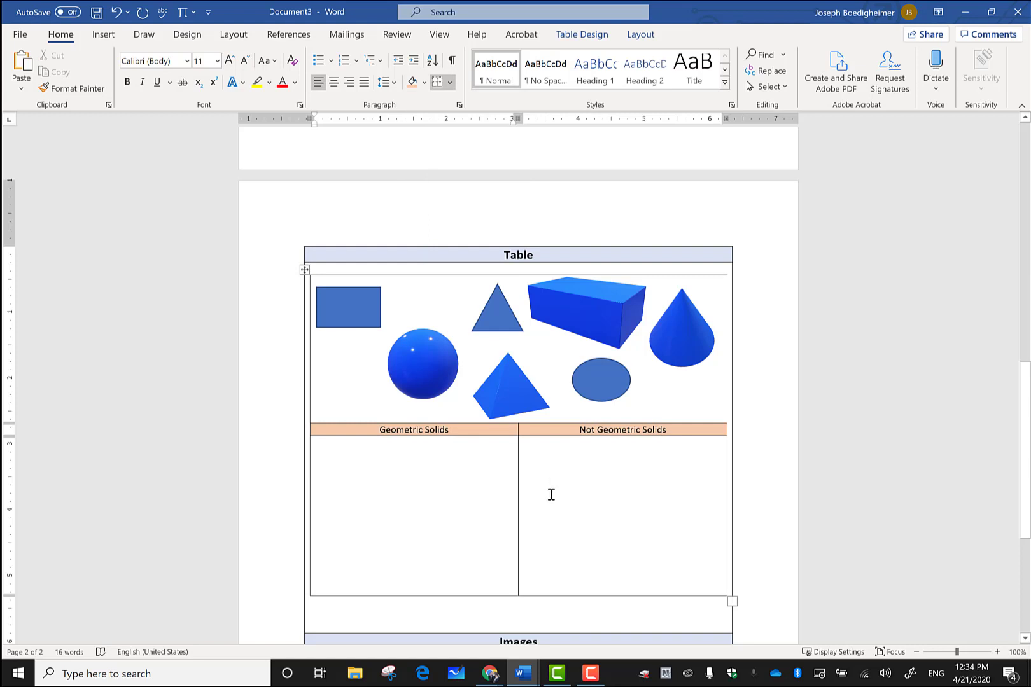
scroll(551, 494, down, 4)
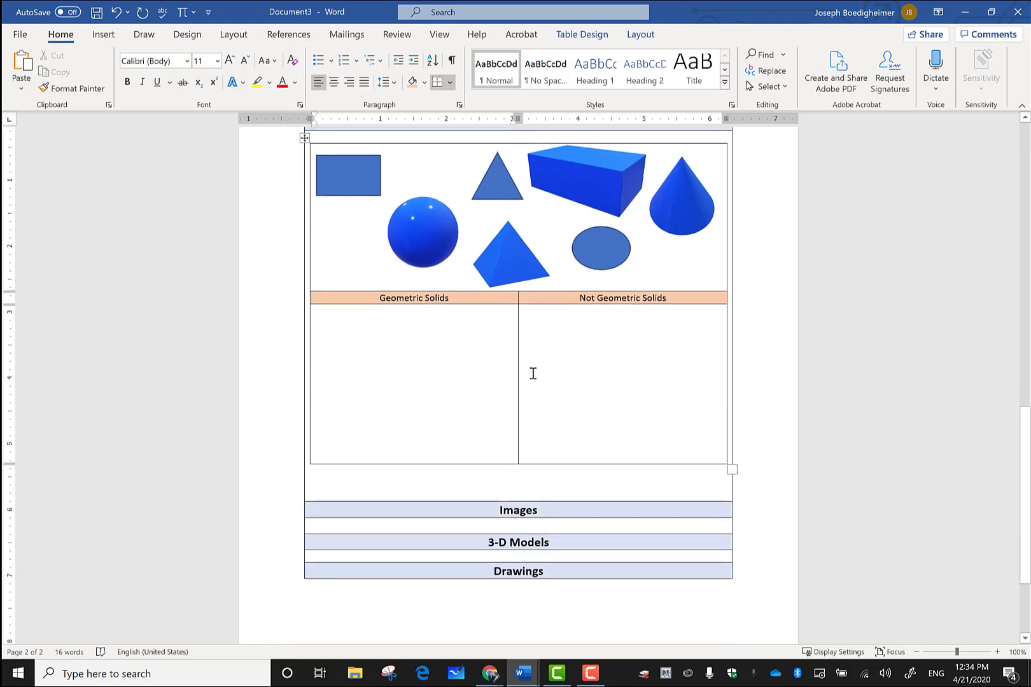
Step: Add blank lines to the empty row under the Images heading to make it taller
scroll(558, 376, down, 3)
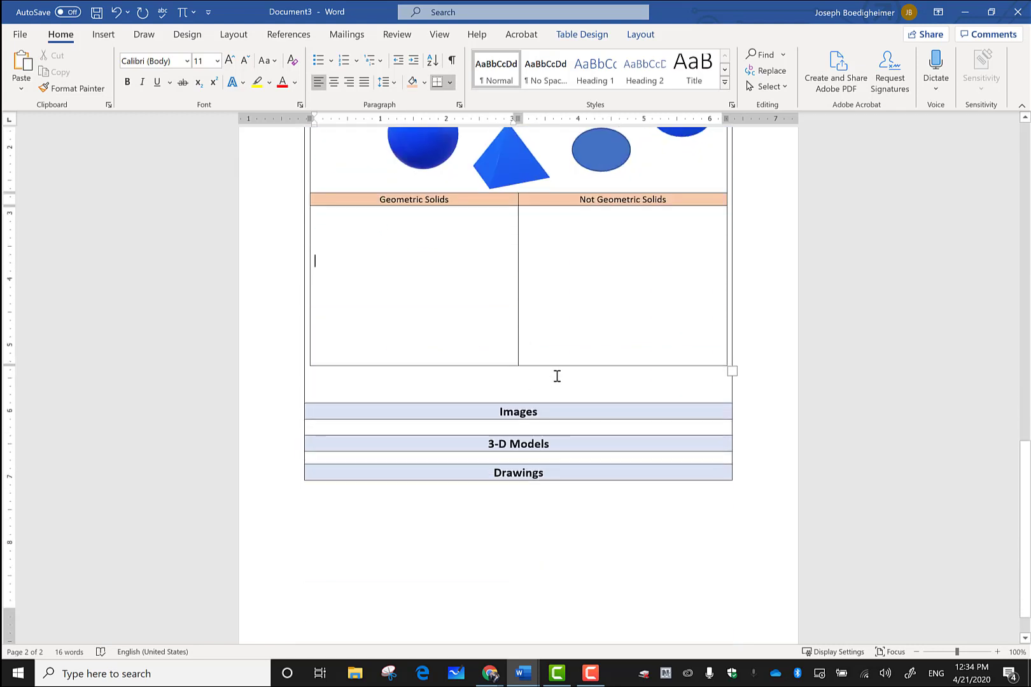
click(483, 425)
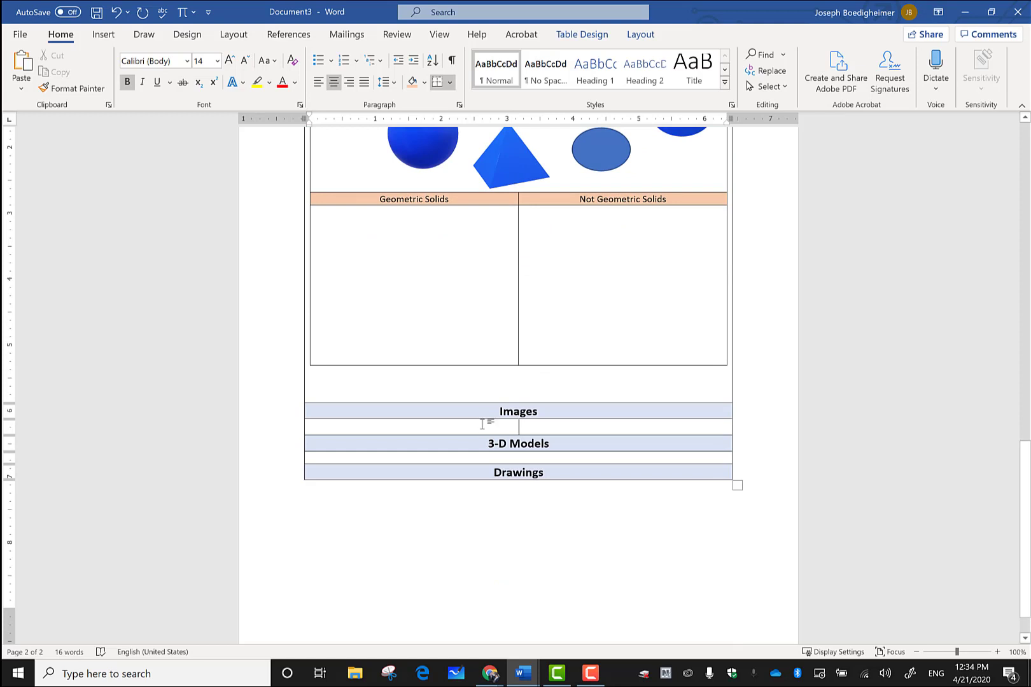
key(Return)
key(Return)
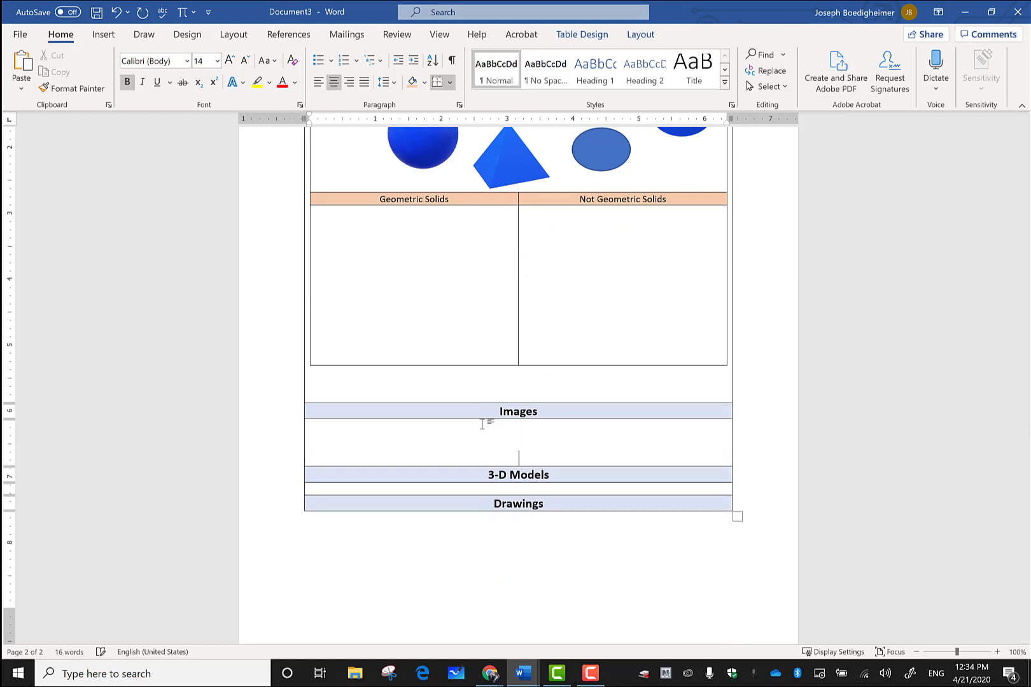
click(533, 424)
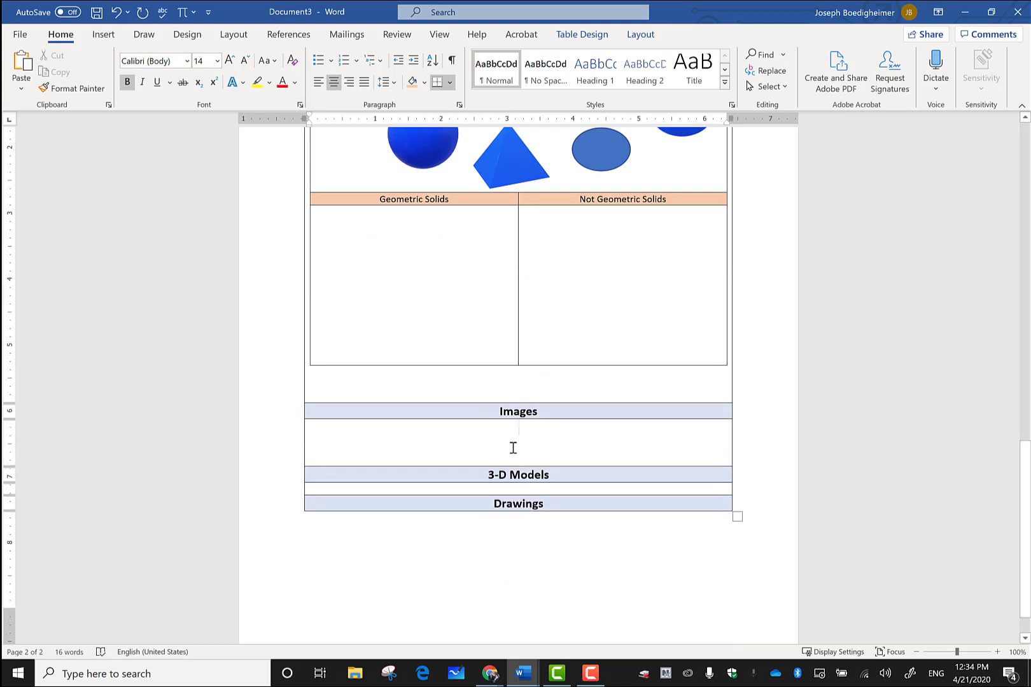
click(115, 35)
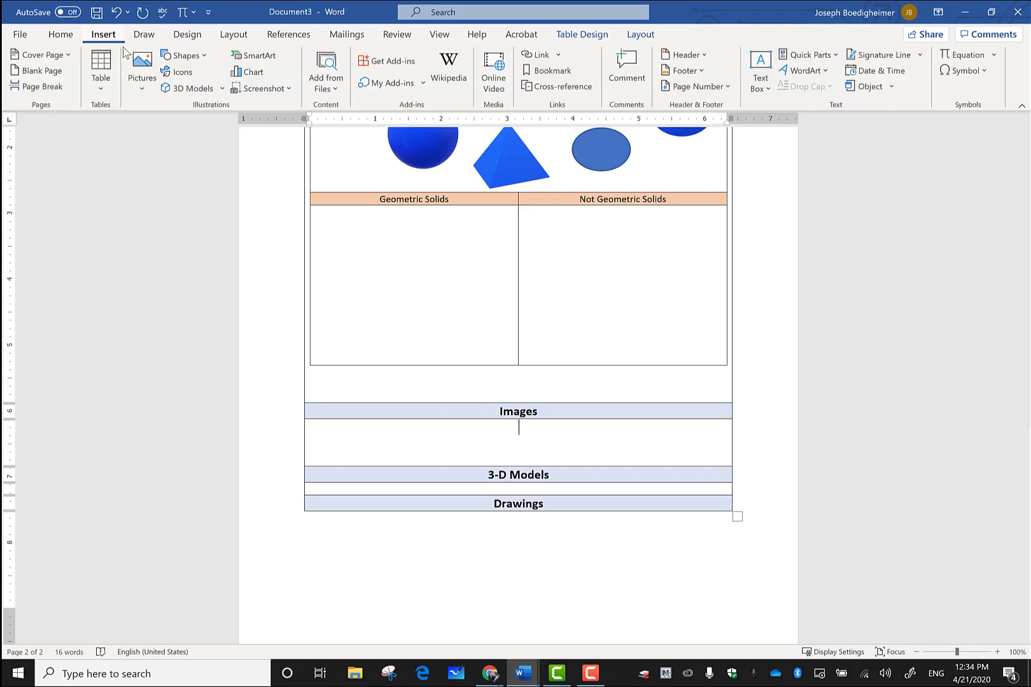
Step: Insert the basketball picture from the Pictures folder into the Images row and shrink it to 2 inches
click(139, 74)
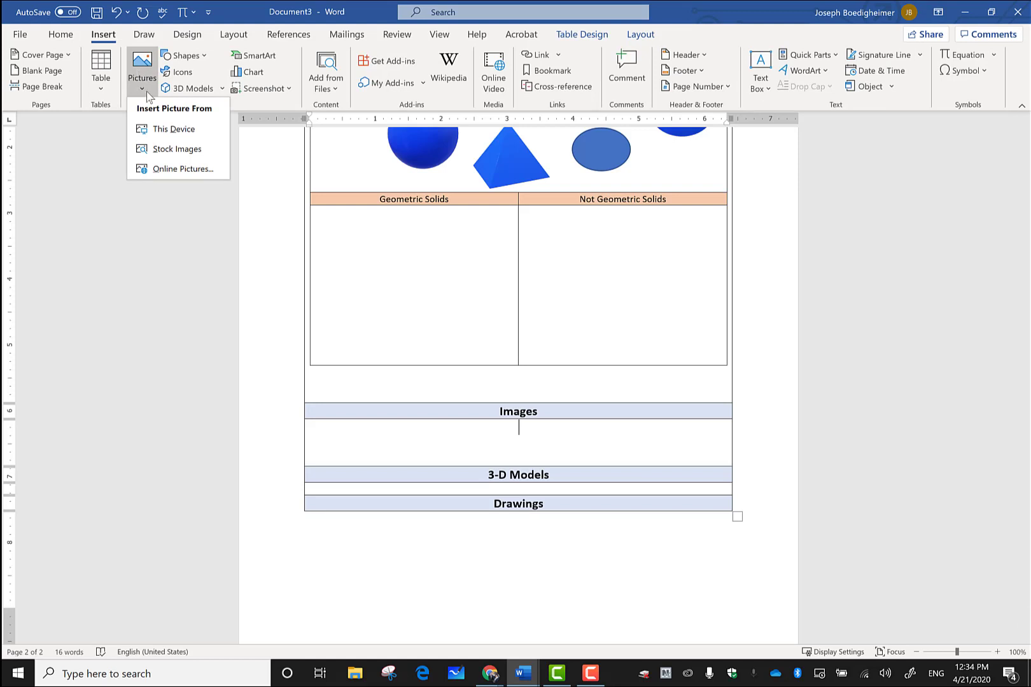
click(170, 130)
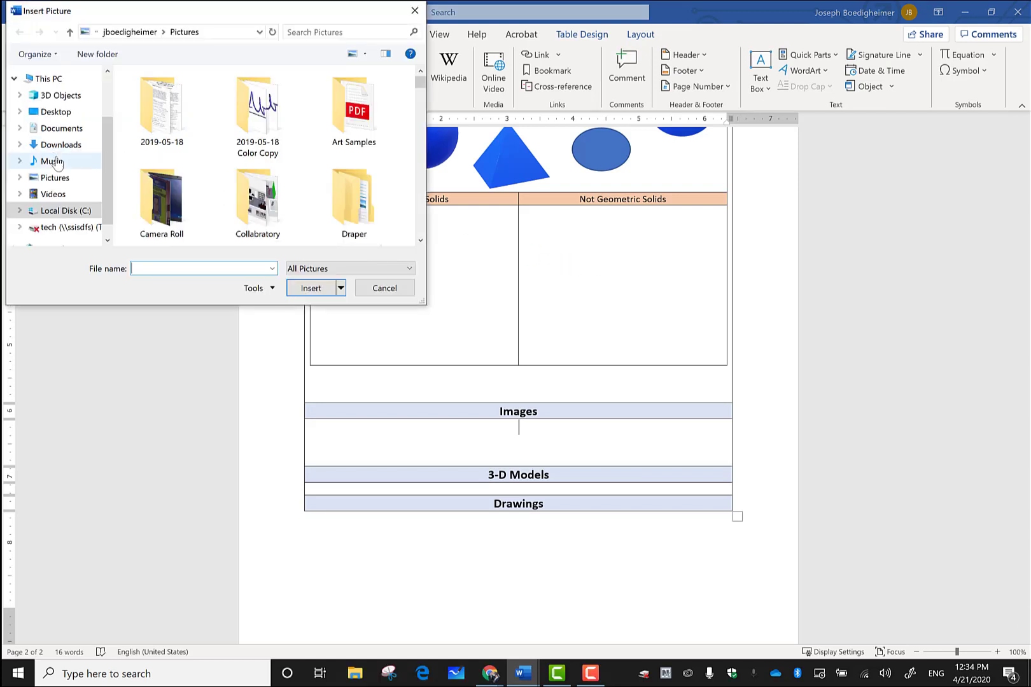
click(57, 178)
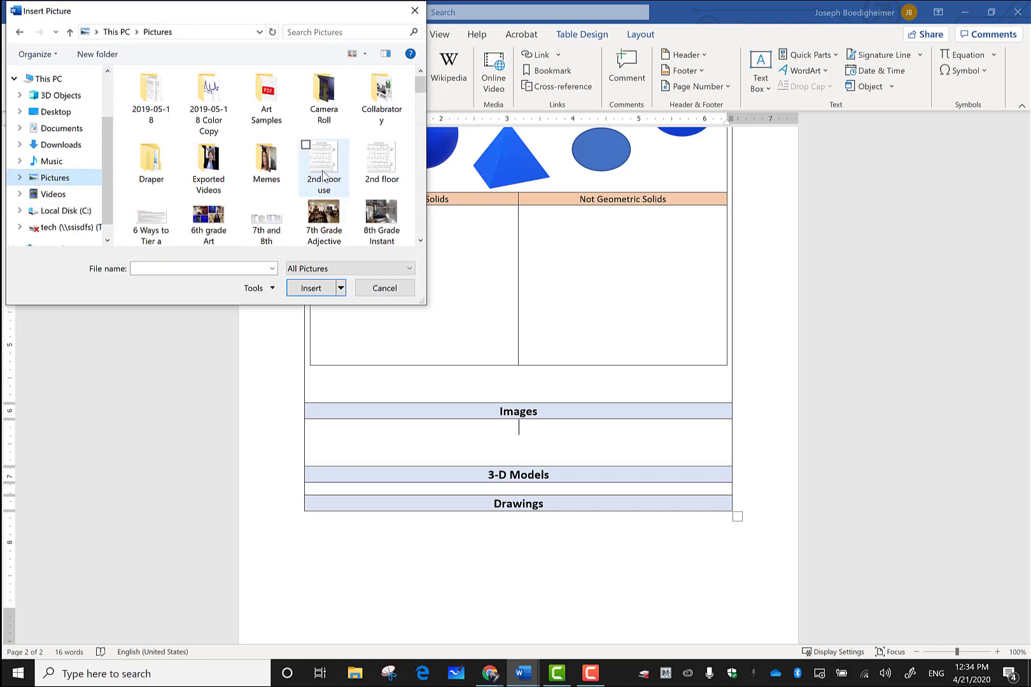
scroll(329, 181, down, 5)
scroll(330, 191, down, 2)
click(325, 196)
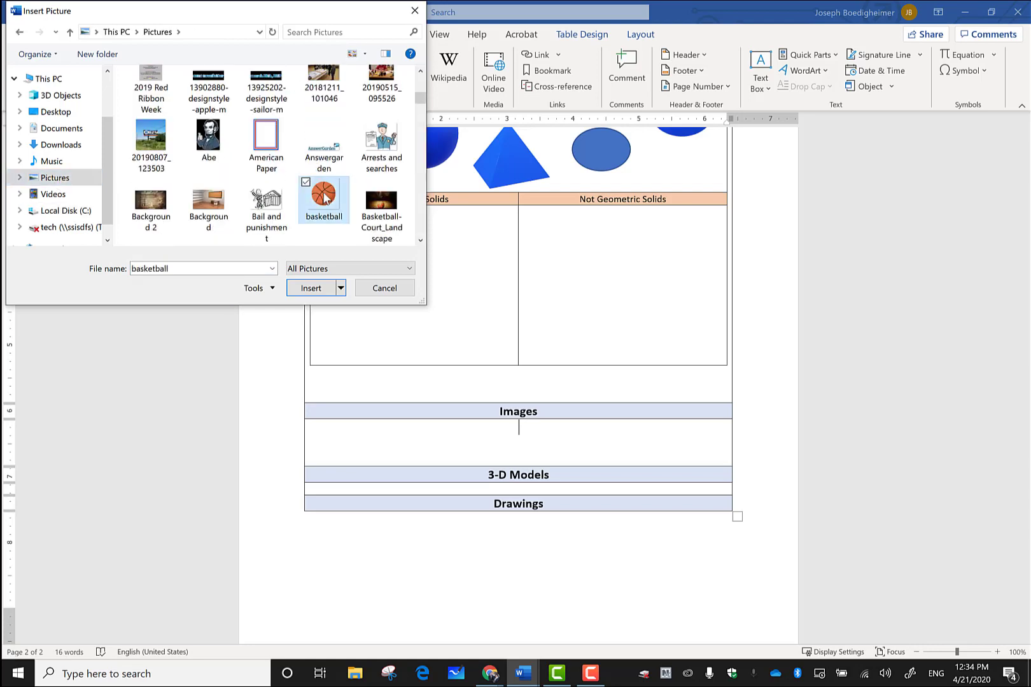
click(319, 287)
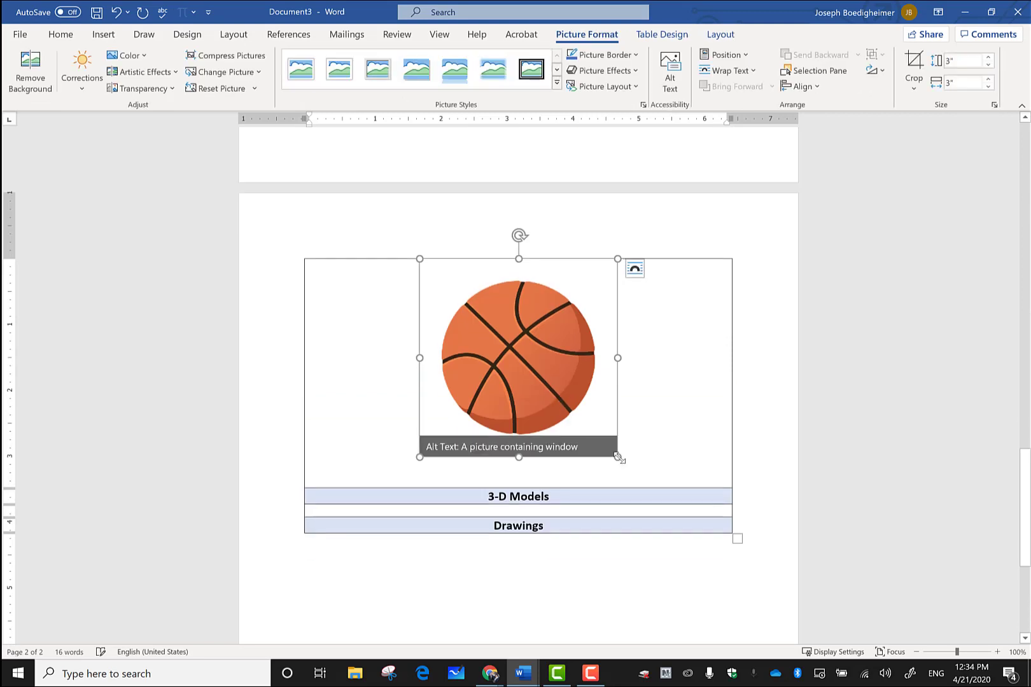
drag(618, 457, 554, 396)
Step: Delete the basketball picture from the Images cell
scroll(516, 335, up, 2)
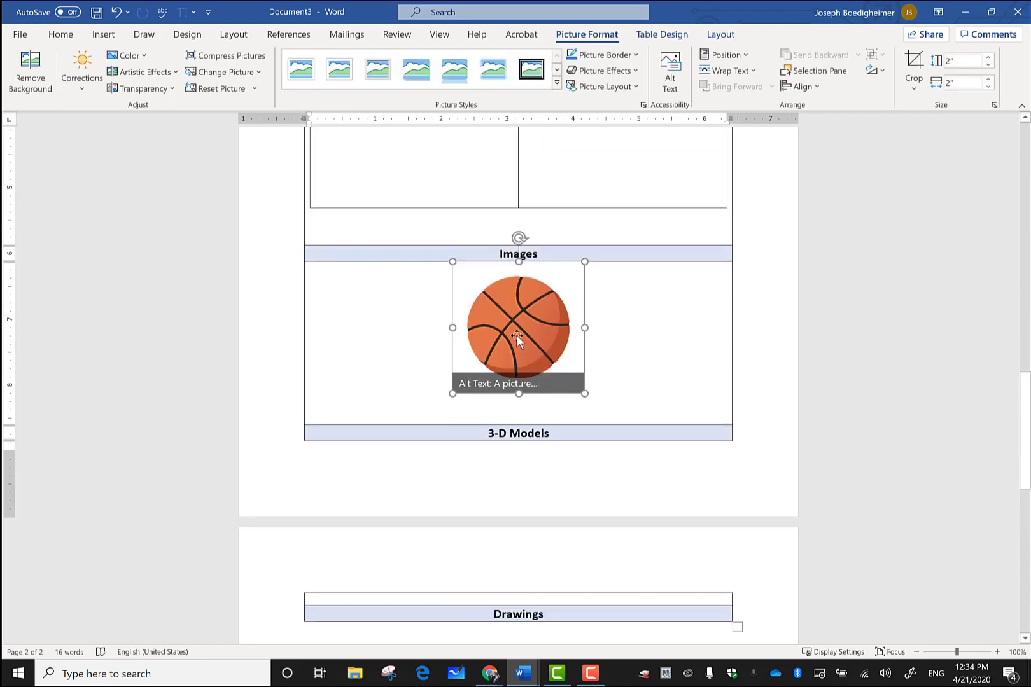
click(389, 343)
click(512, 327)
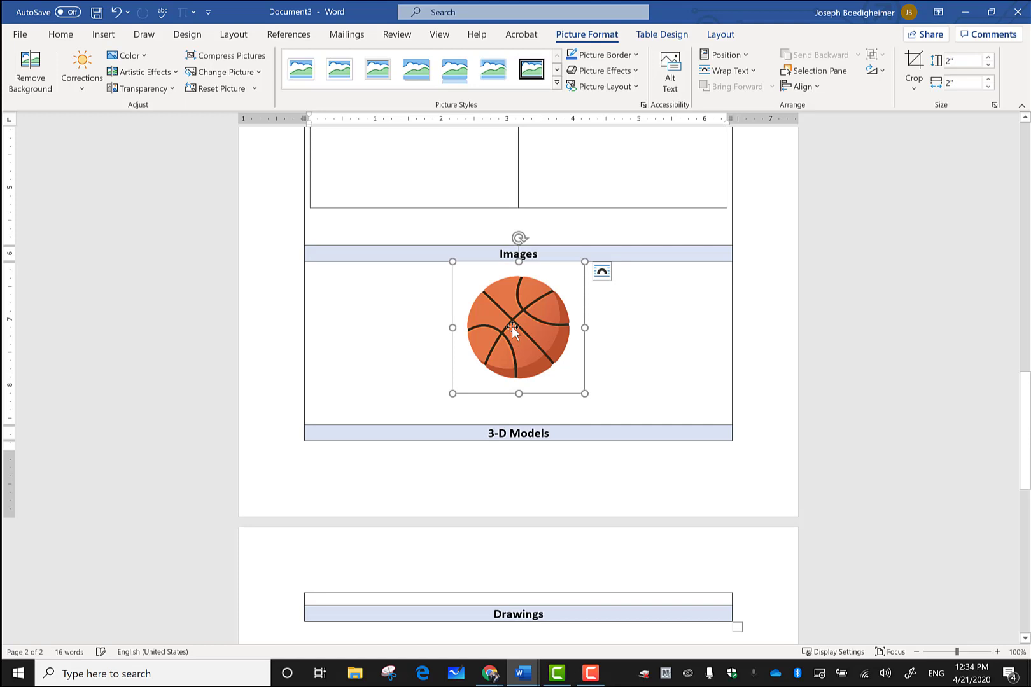
key(Delete)
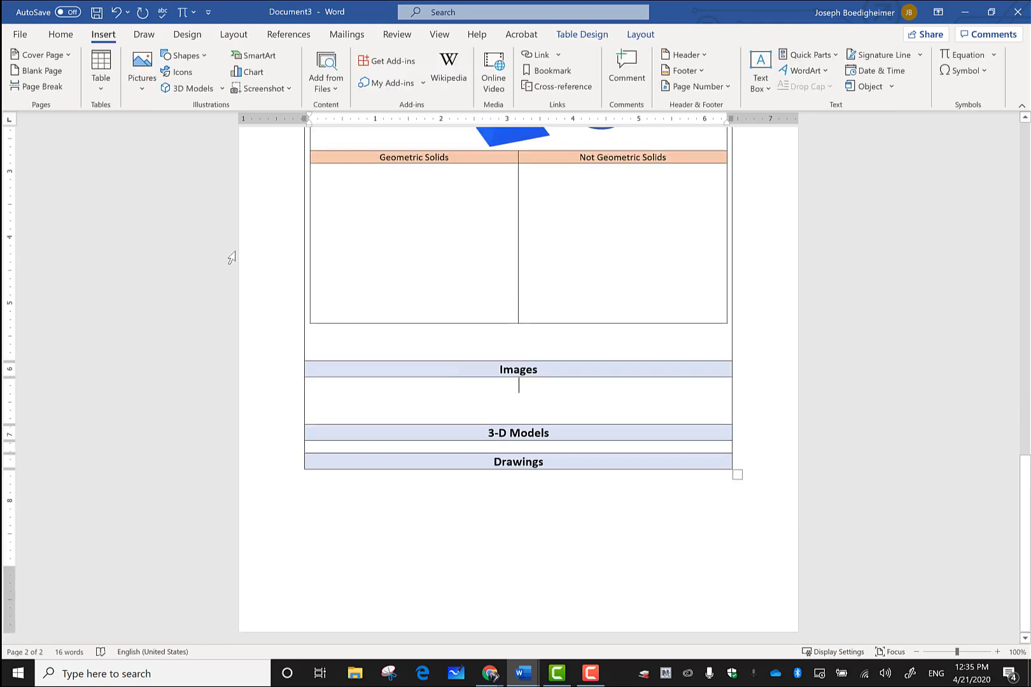
Step: Insert the cartoon apple with a leaf from the Apple category of Online Pictures
click(140, 91)
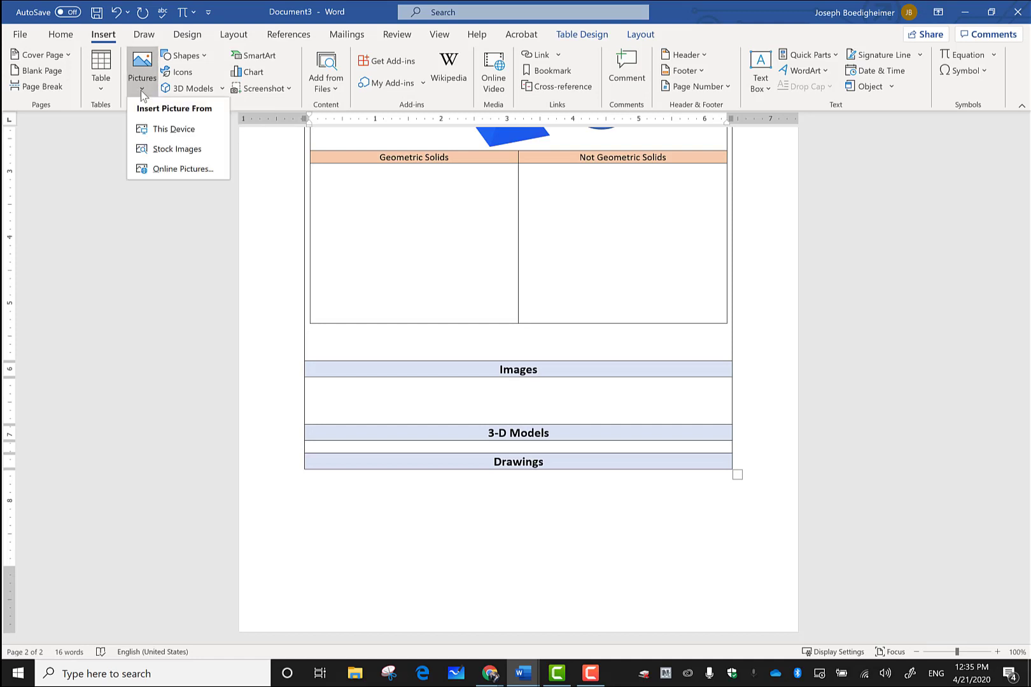
click(170, 170)
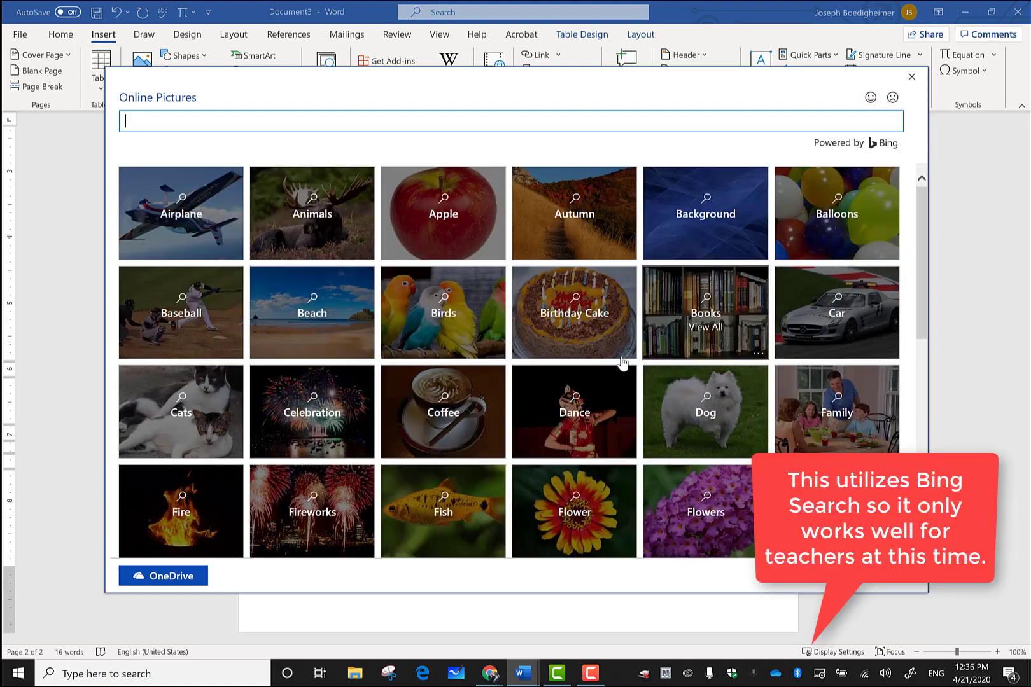
scroll(616, 310, down, 10)
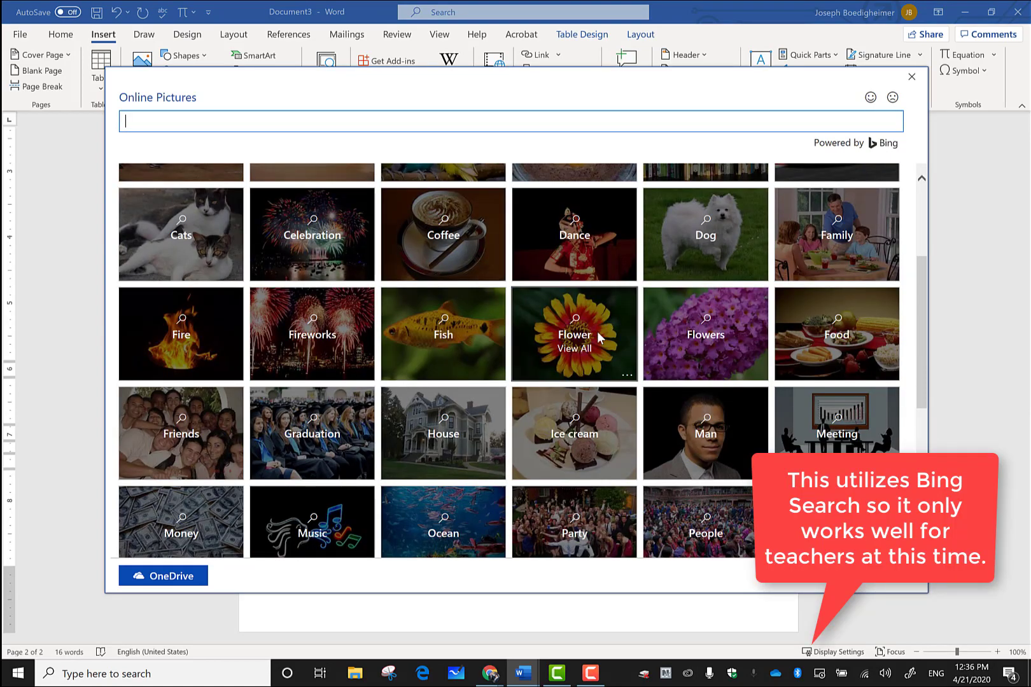
scroll(499, 376, up, 10)
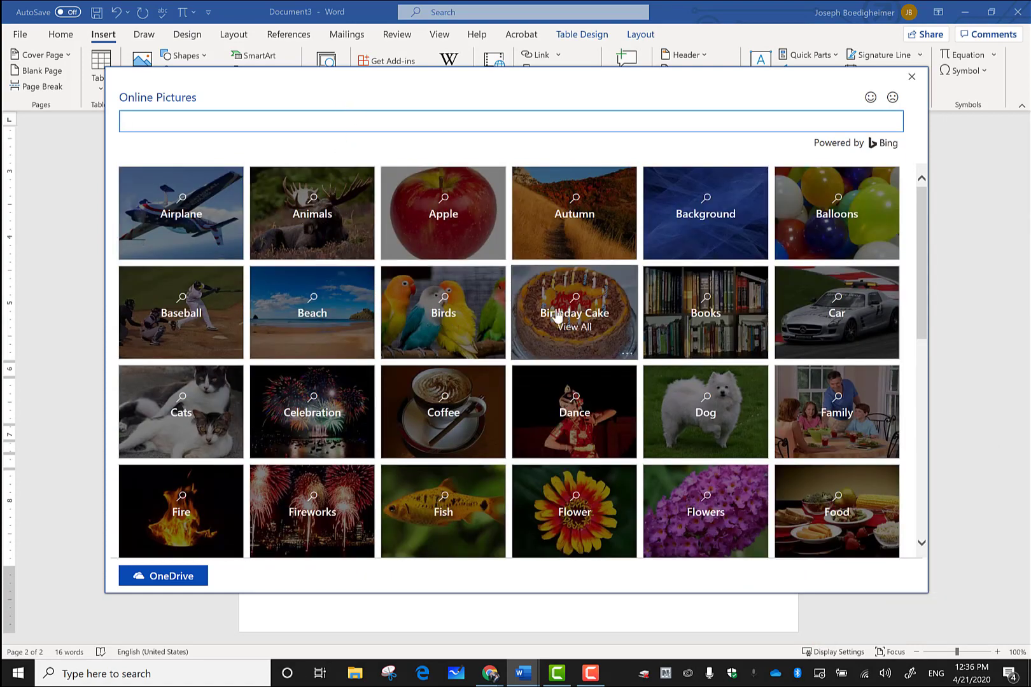
click(446, 238)
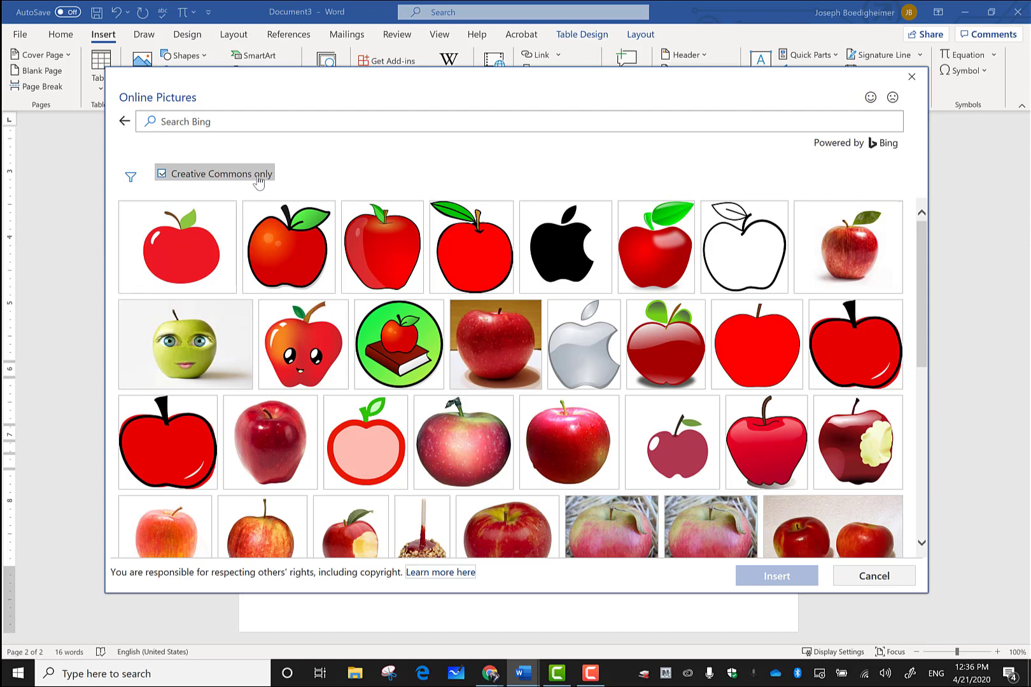
click(290, 248)
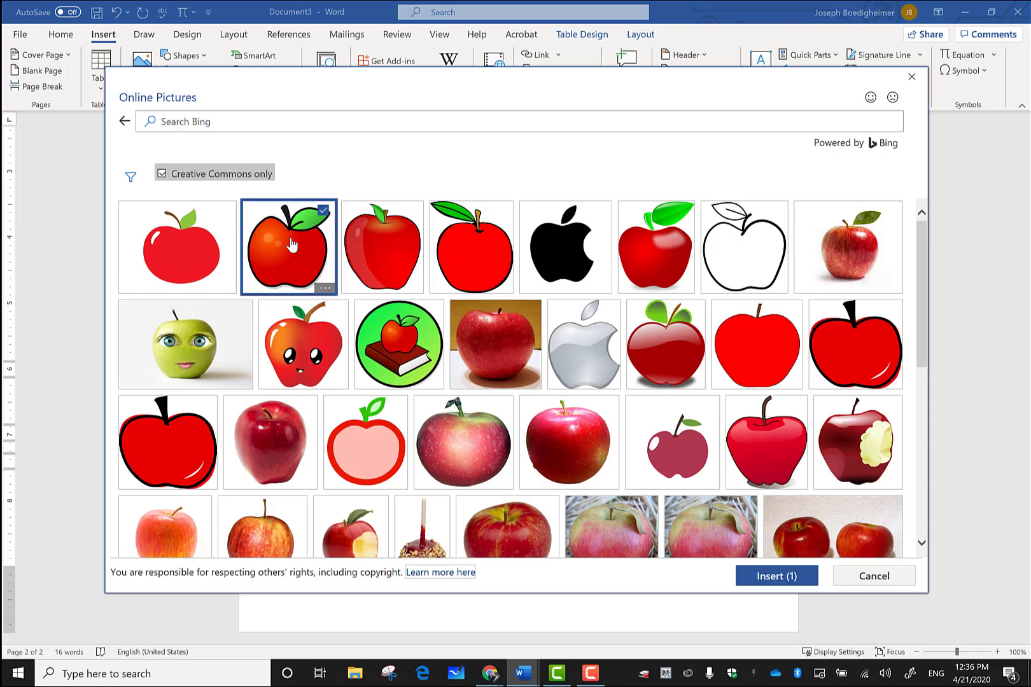
click(786, 584)
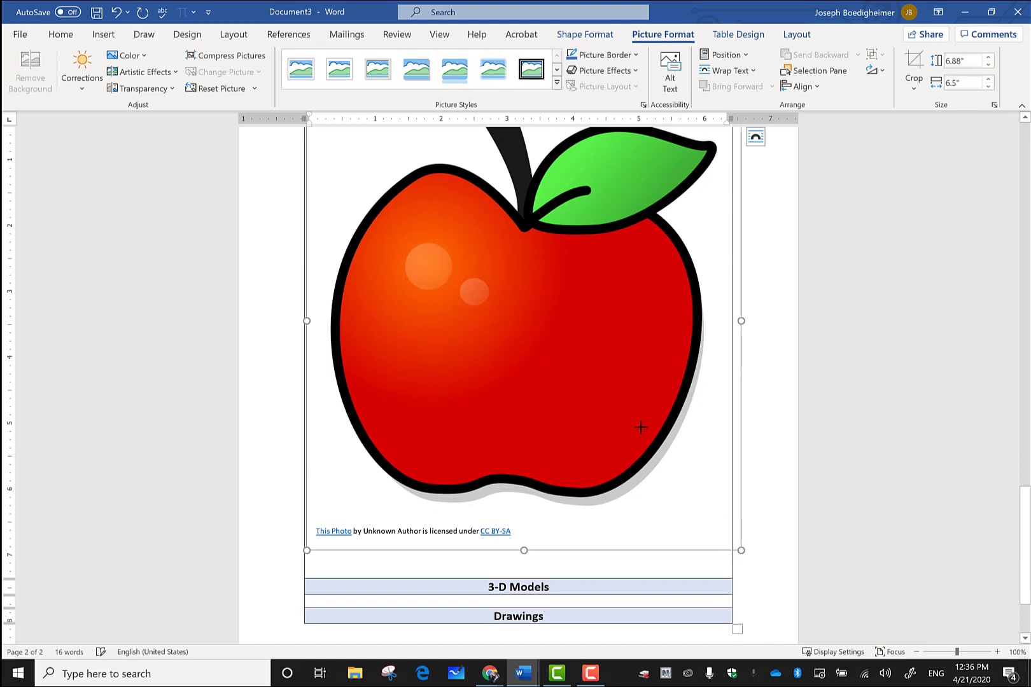
Step: Shrink the apple picture to fit inside the Images cell
drag(641, 427, 502, 216)
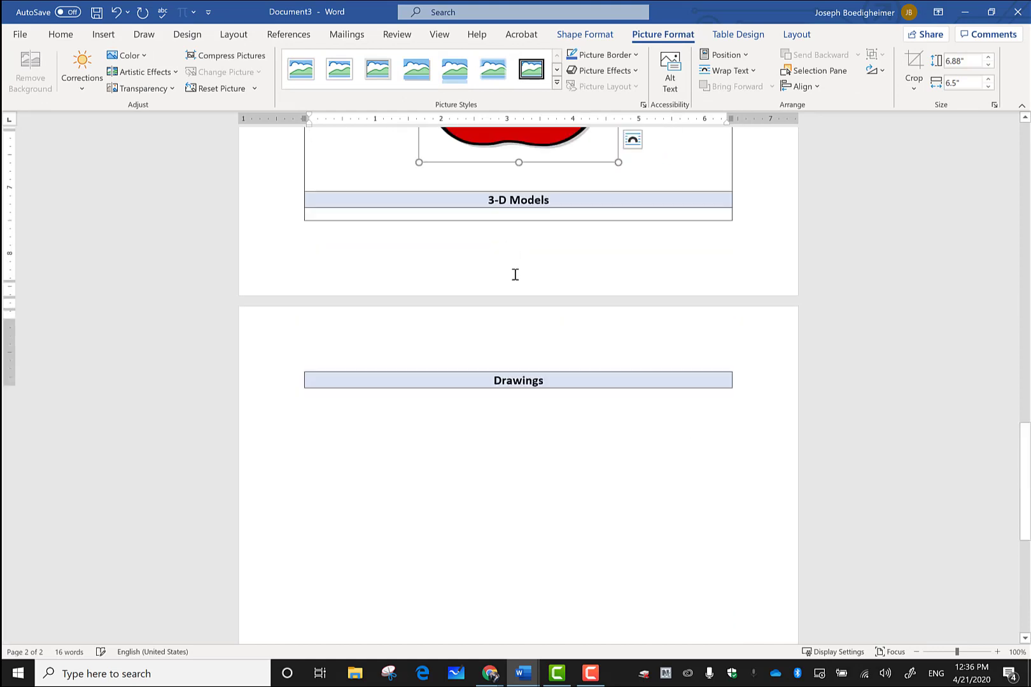
scroll(535, 312, up, 4)
drag(618, 318, 655, 508)
scroll(611, 471, down, 8)
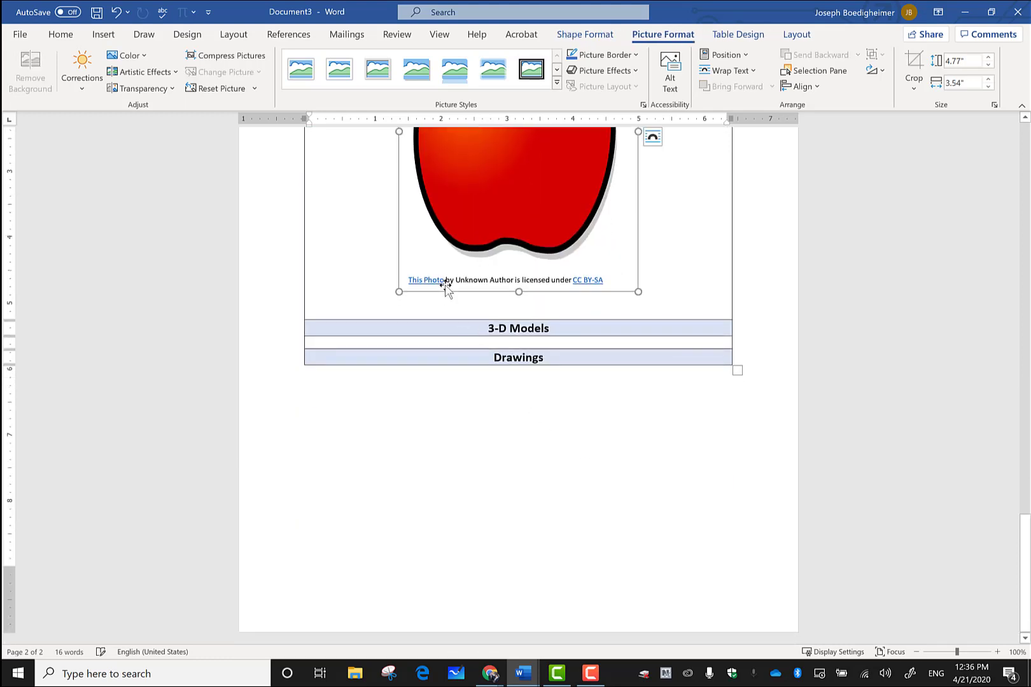
Step: Delete the apple's photo credit caption, then undo to take the picture back out
drag(407, 282, 584, 306)
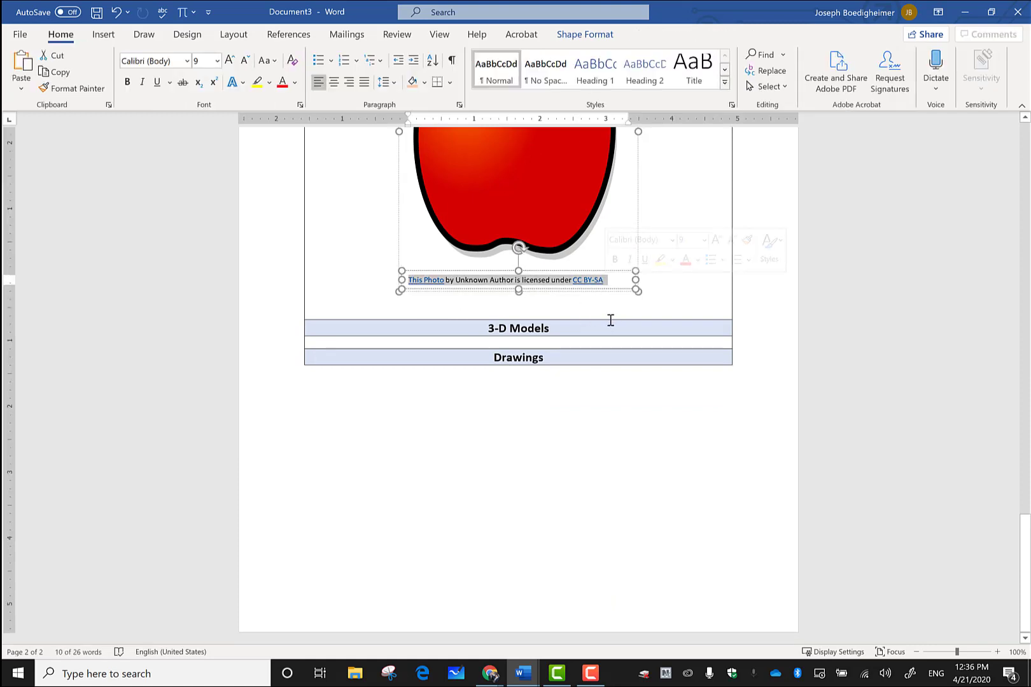
scroll(610, 320, up, 1)
scroll(558, 359, up, 1)
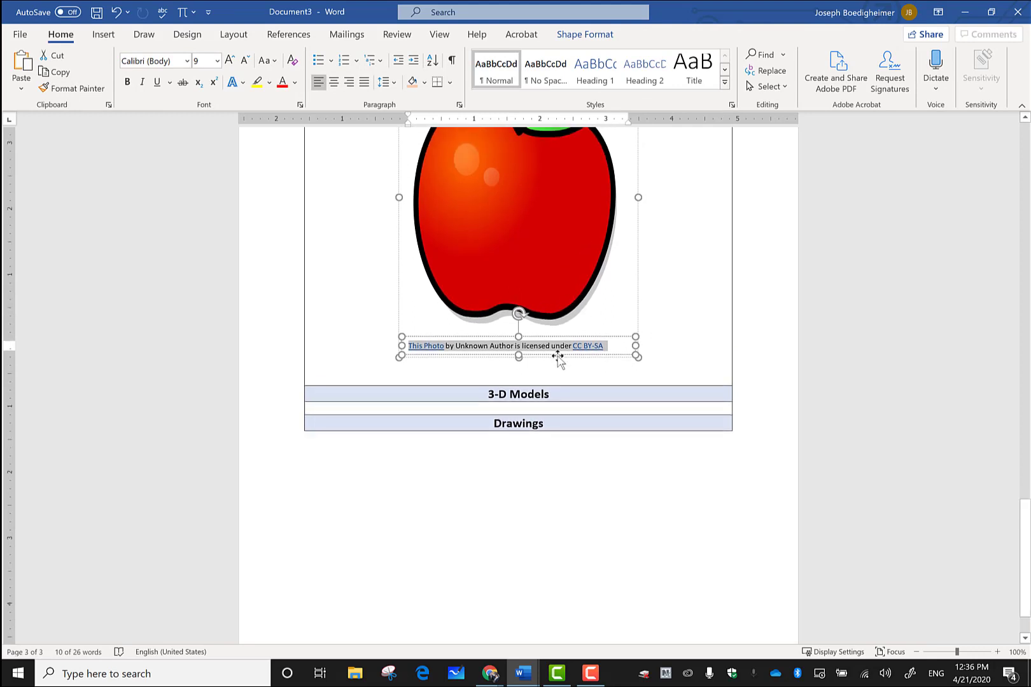
scroll(654, 369, up, 1)
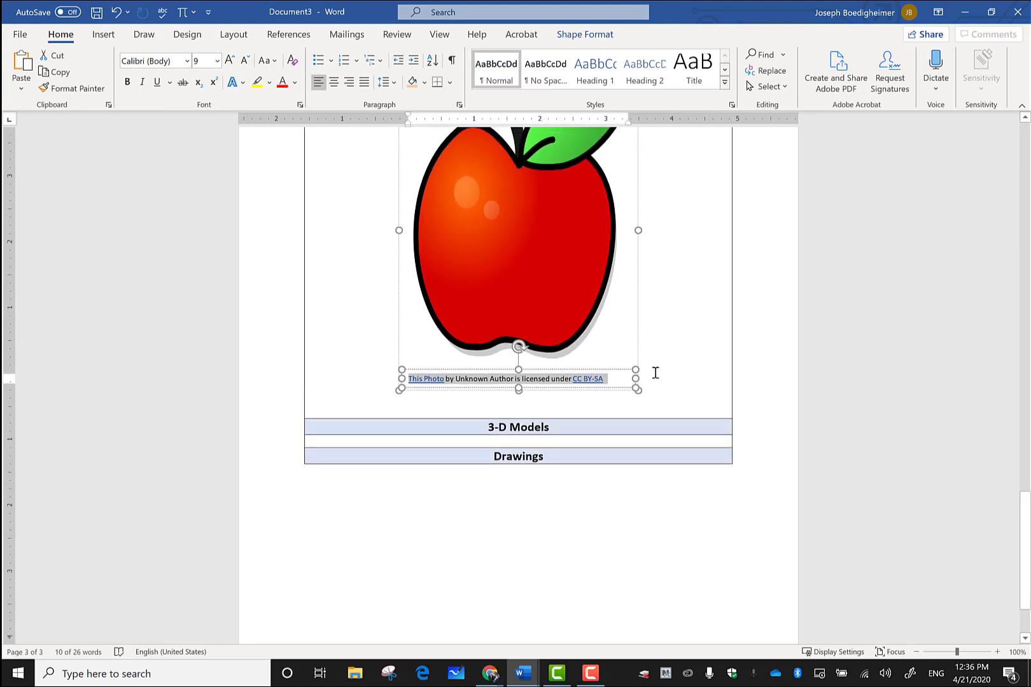
scroll(651, 381, up, 3)
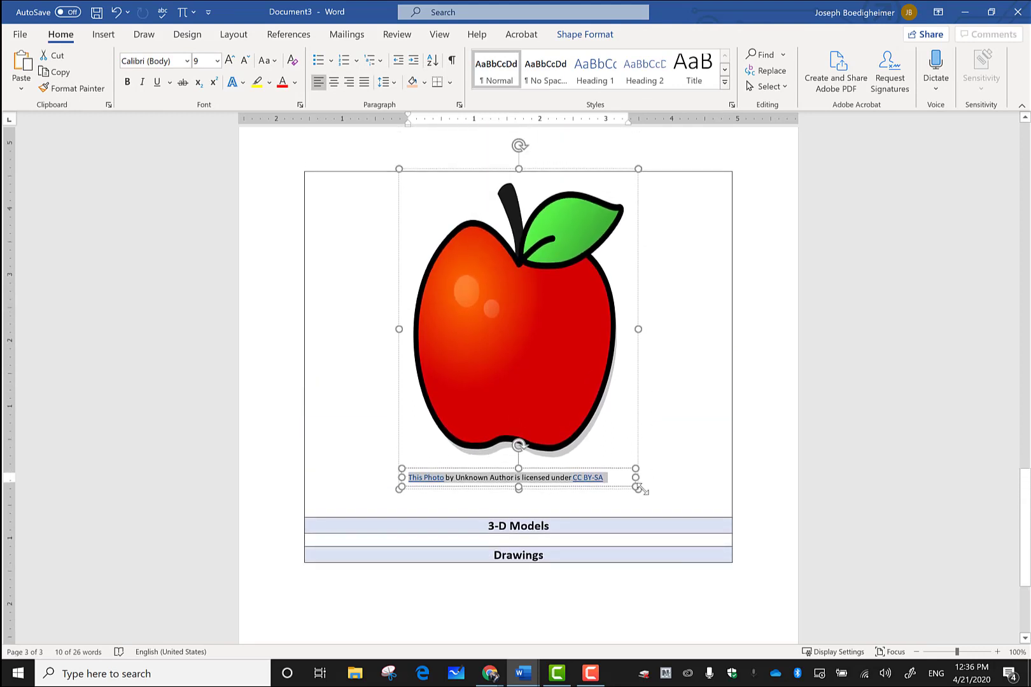
key(Delete)
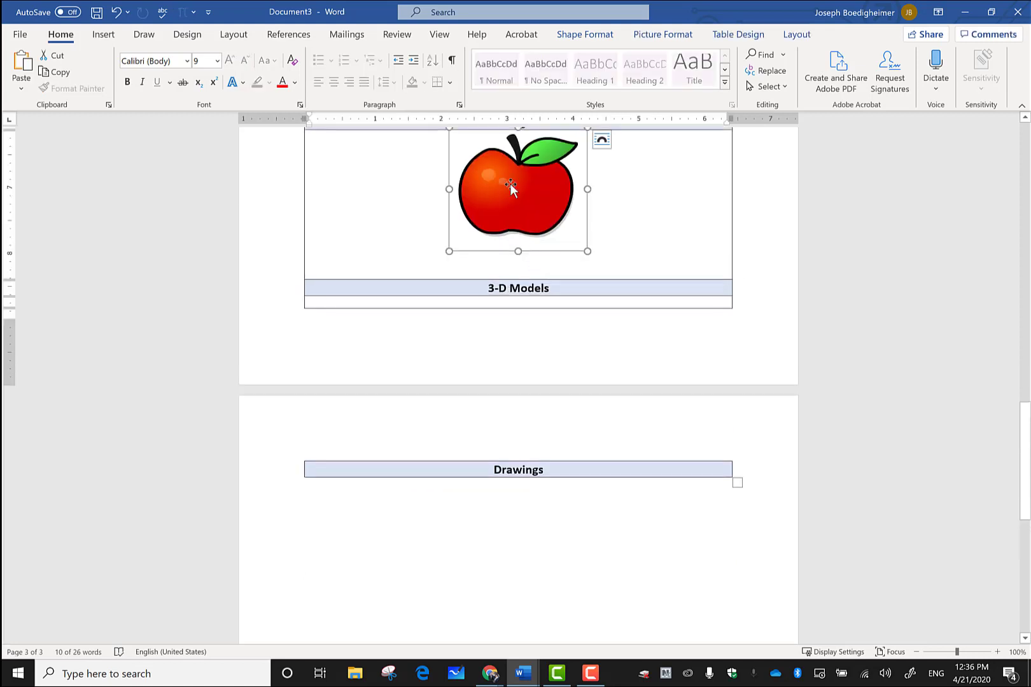
key(ctrl+z)
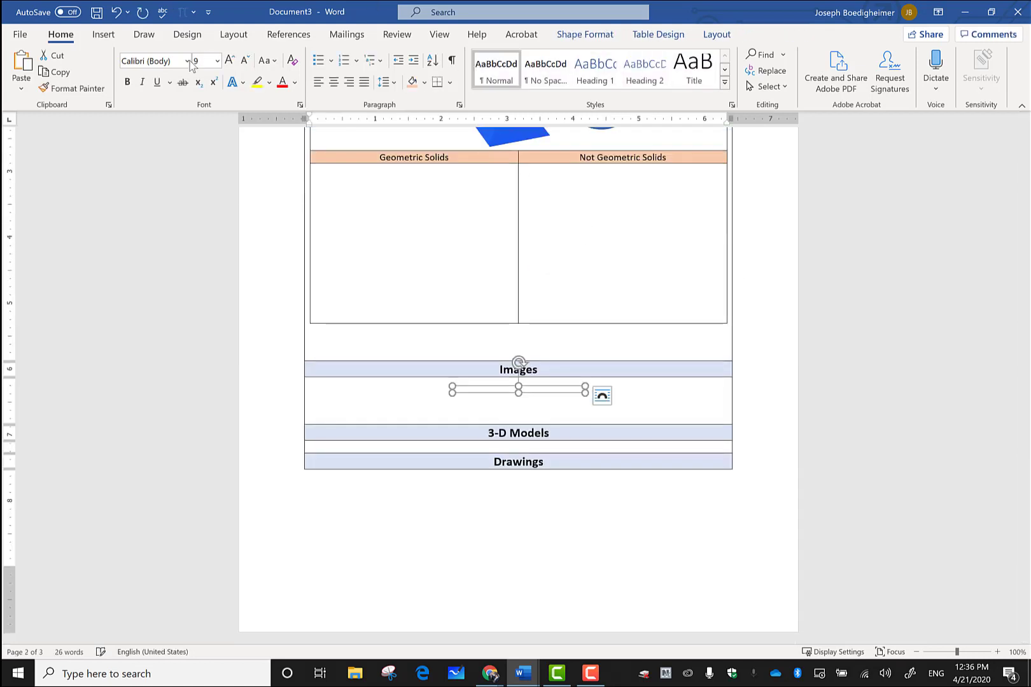
Step: Check the Pictures and Icons options without inserting anything, then open the Screenshot dropdown
click(103, 35)
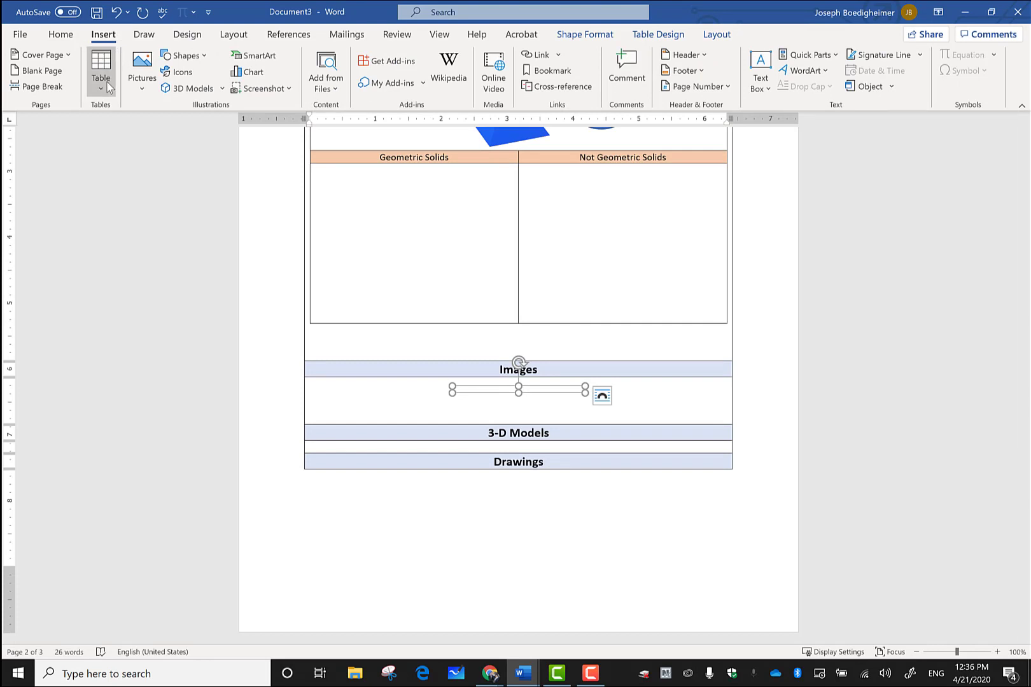
click(132, 90)
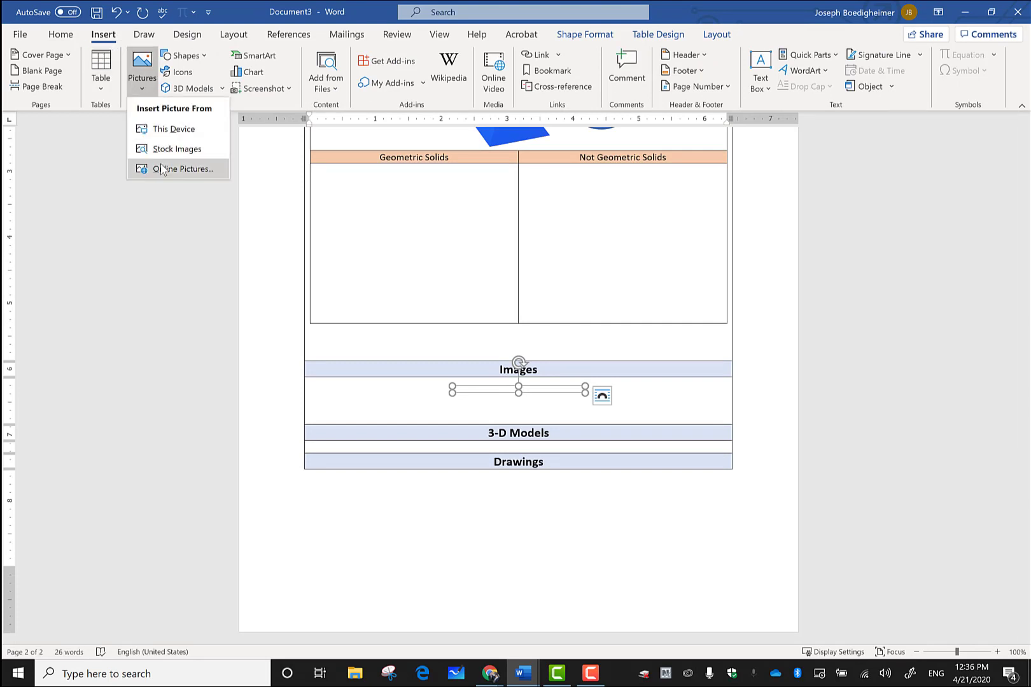
click(238, 148)
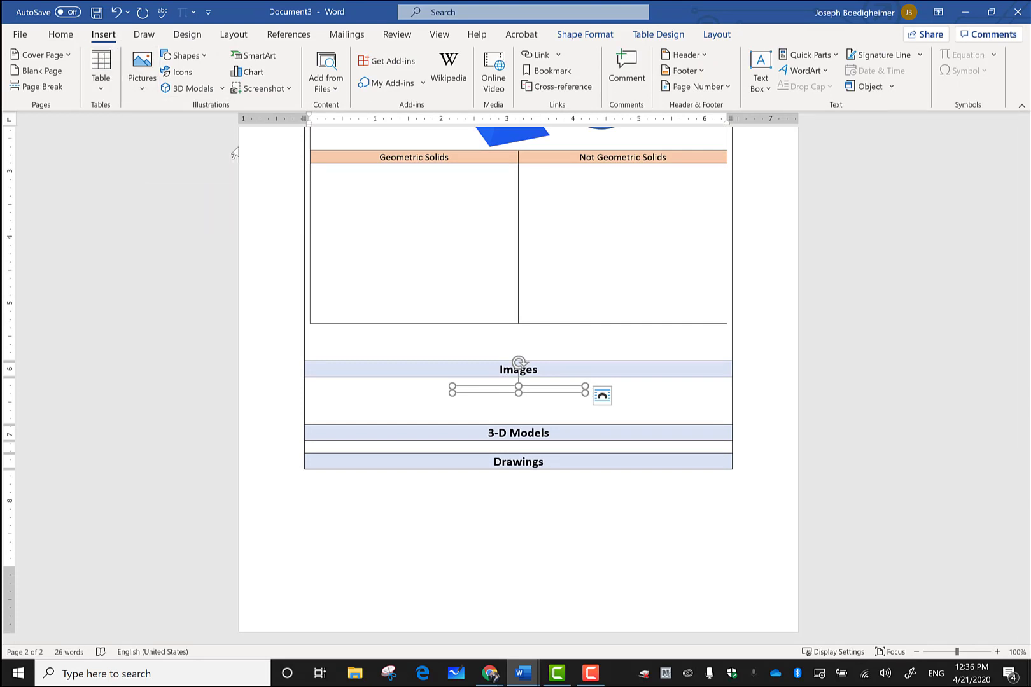
click(178, 72)
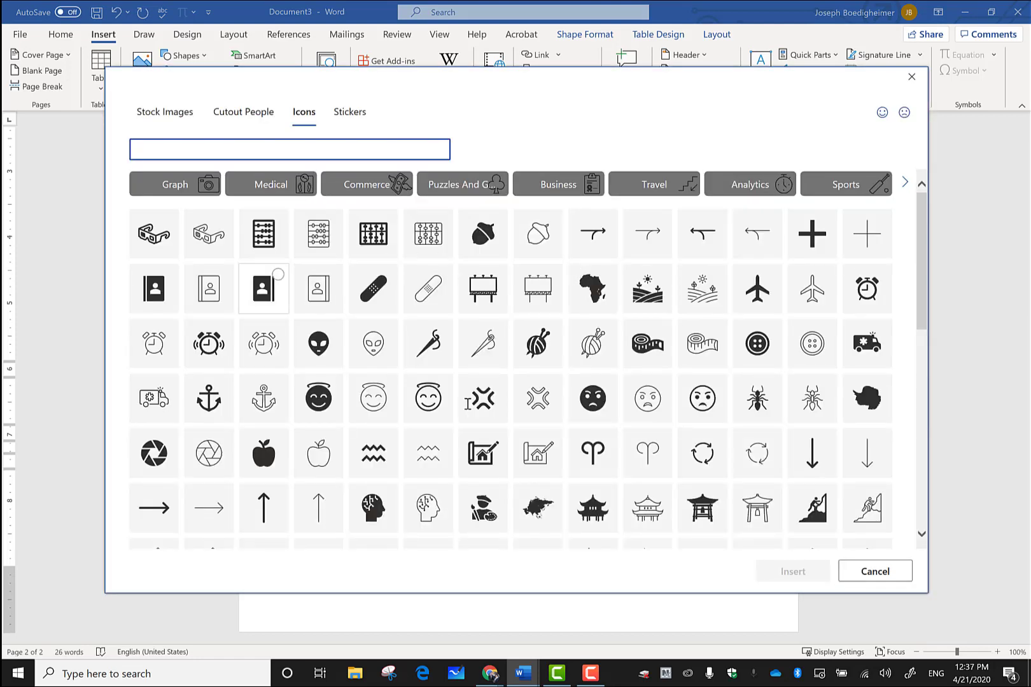
click(913, 79)
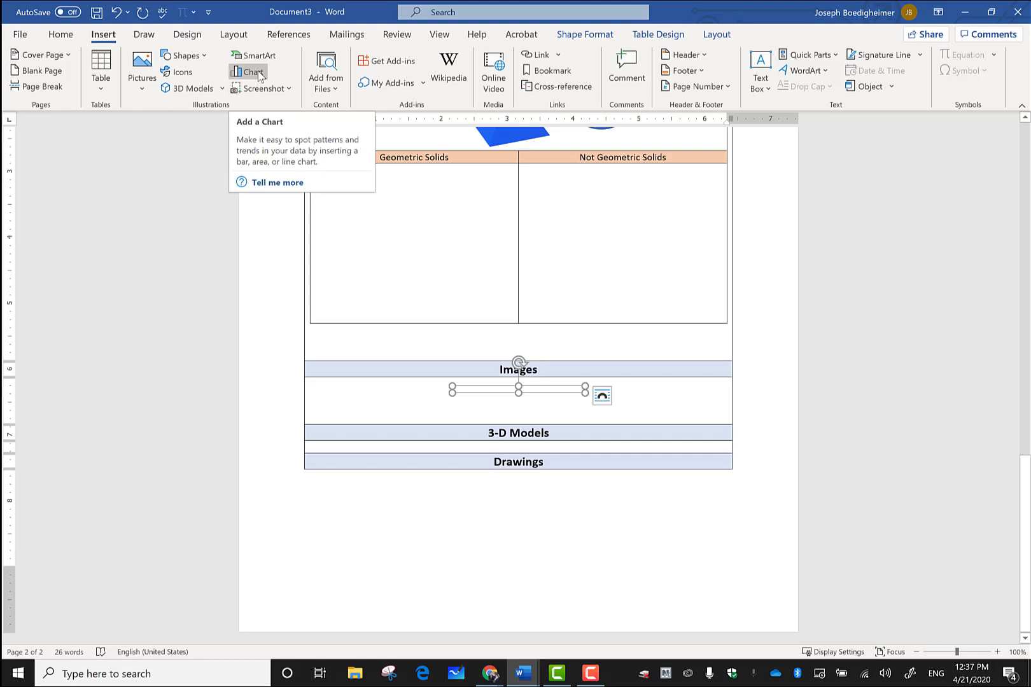
click(285, 90)
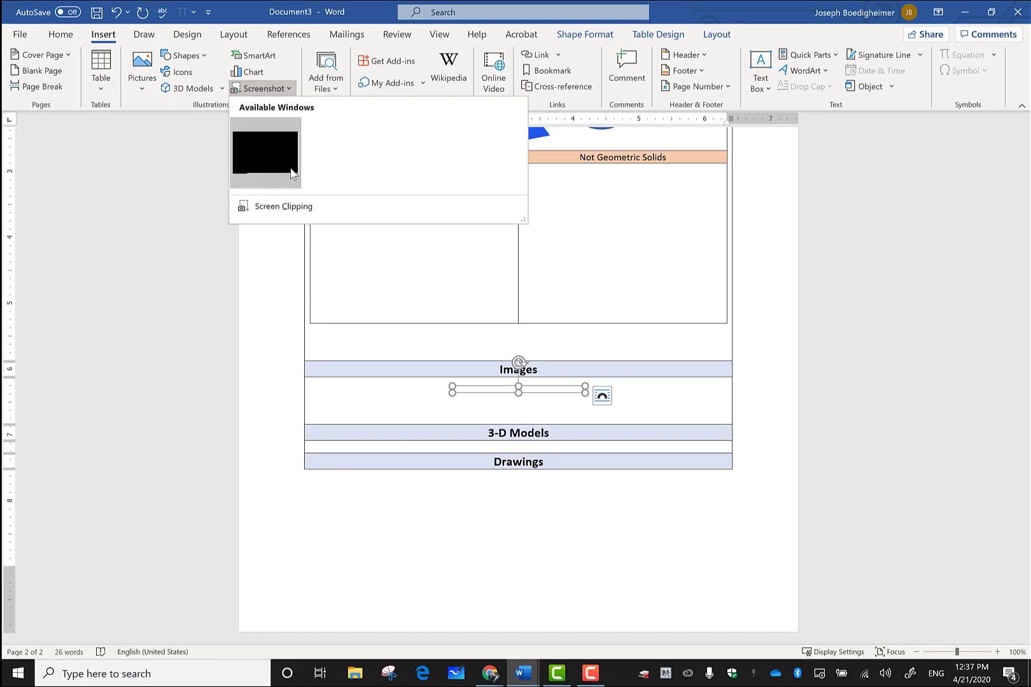
Step: Screen-clip the Teams Level 3 - Hyperdoc instructions into the Images cell, then delete the clipping
click(296, 210)
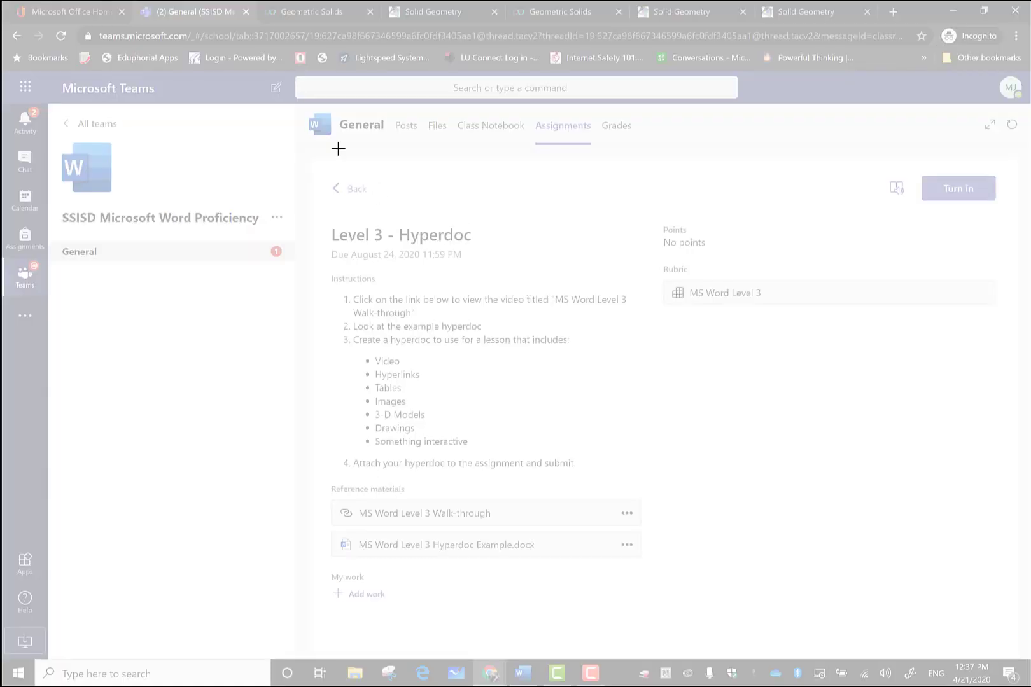
drag(322, 149, 580, 399)
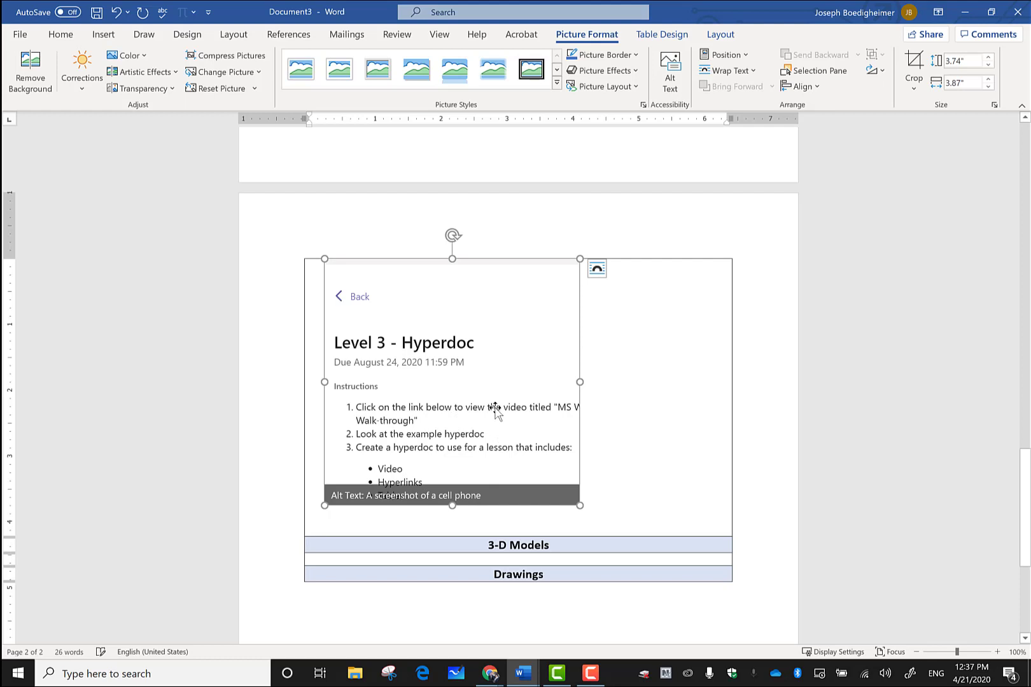
key(Delete)
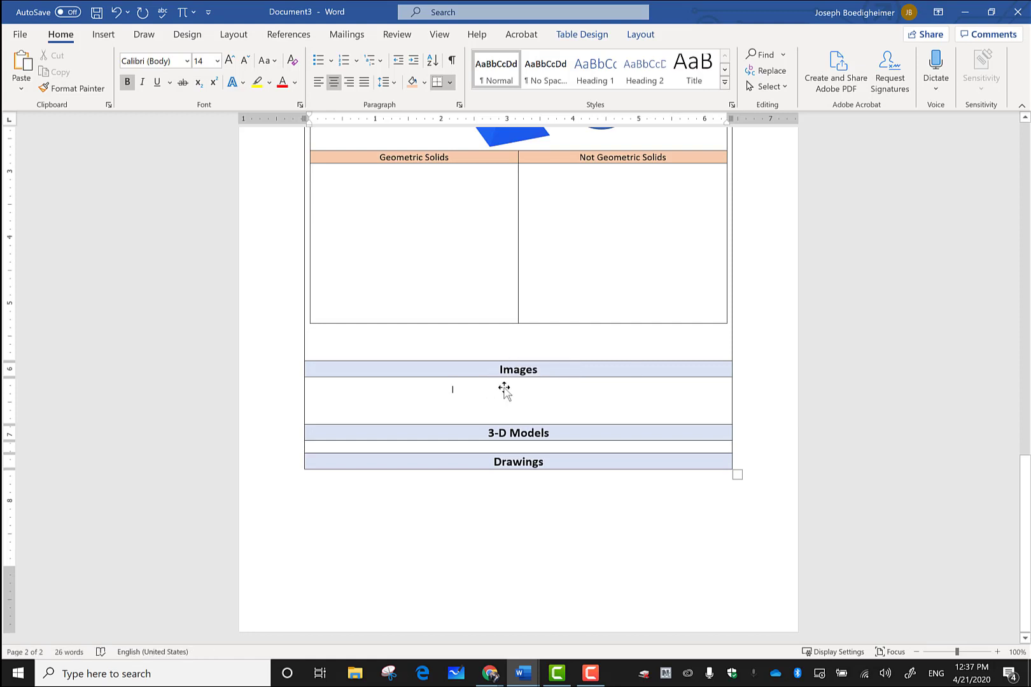
Step: Add two blank lines to enlarge the empty 3-D Models row
click(517, 448)
key(Return)
key(Return)
key(Return)
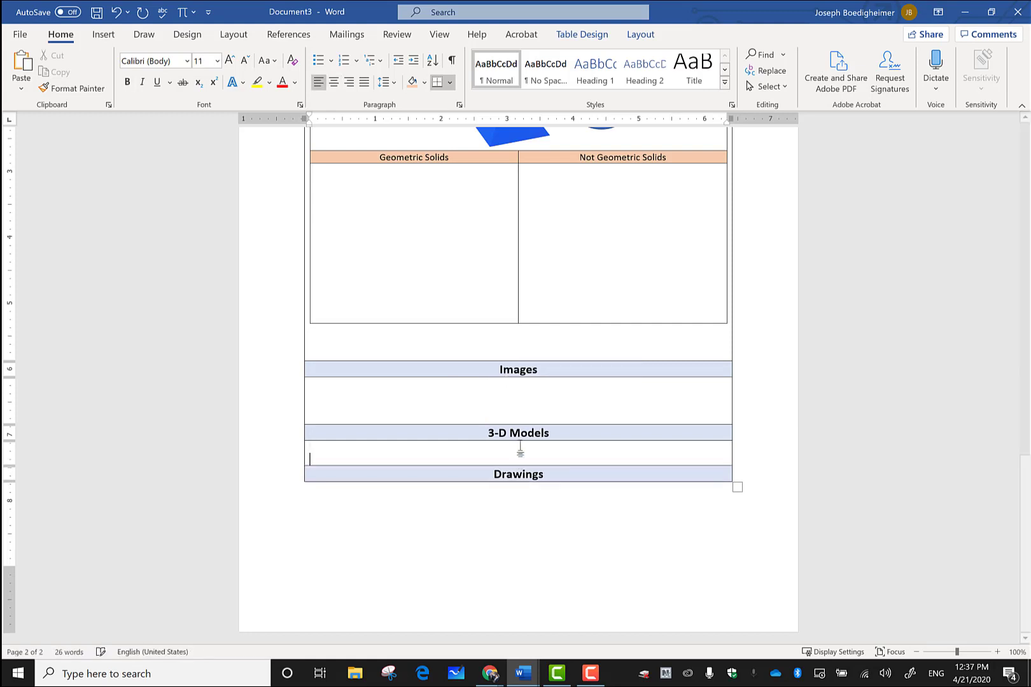
key(Return)
key(Return)
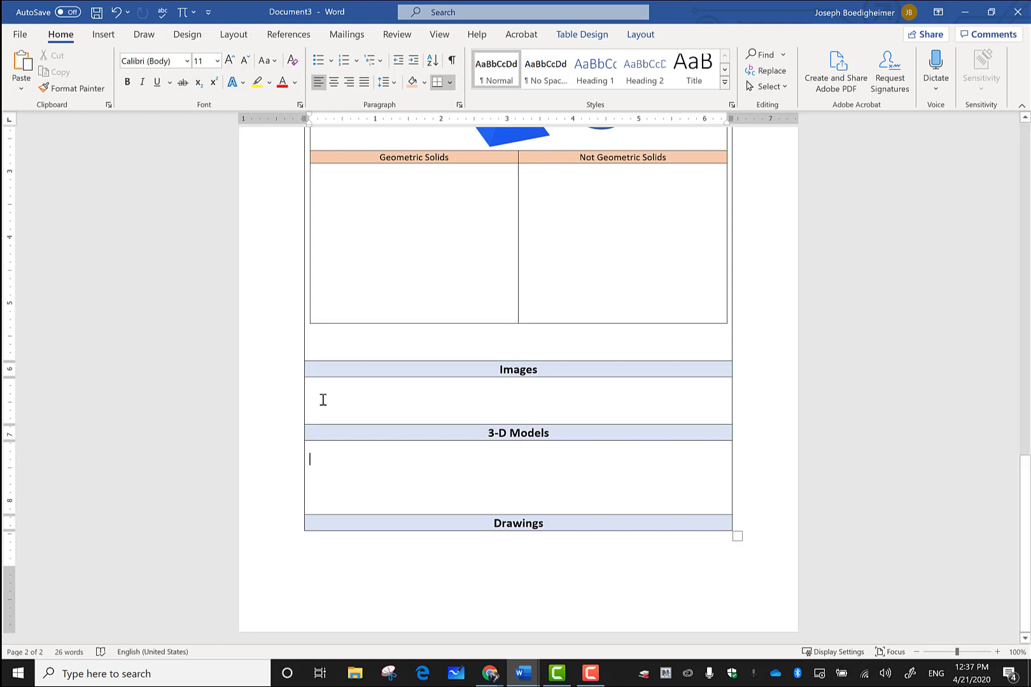
click(390, 452)
Step: Insert the layered rock block from Animated for Education 3D models, nudge it, then delete it
click(103, 35)
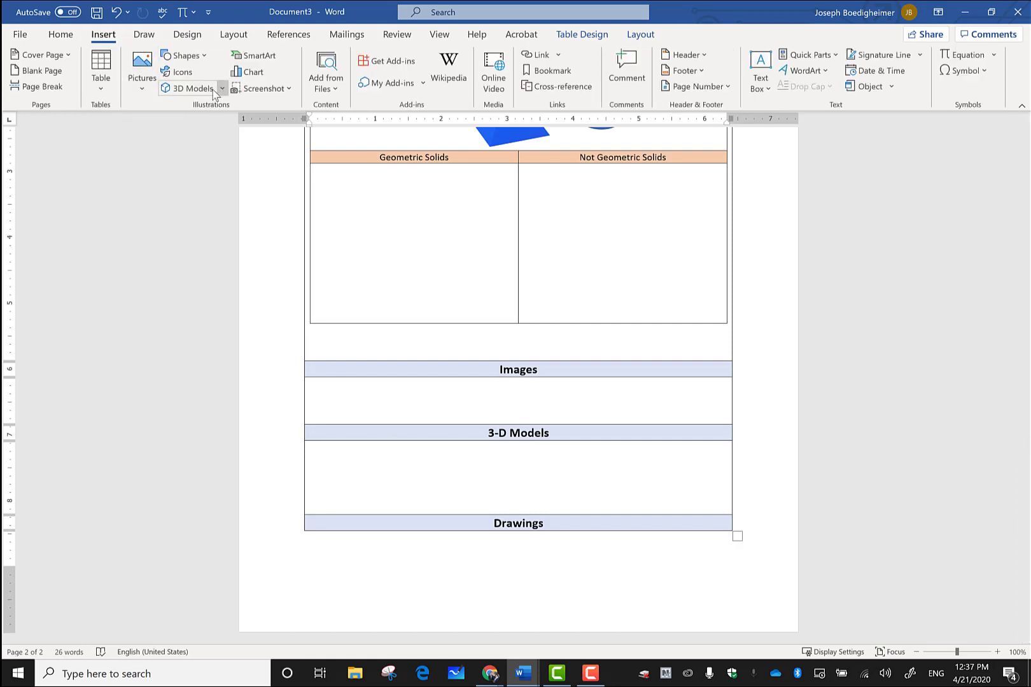
click(191, 88)
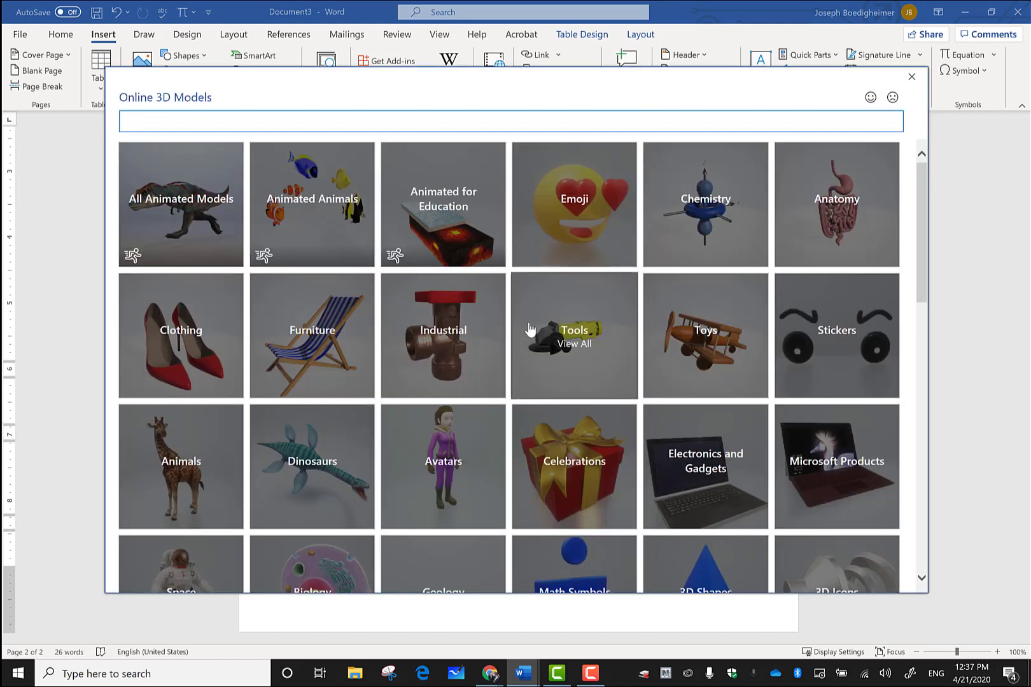
click(454, 224)
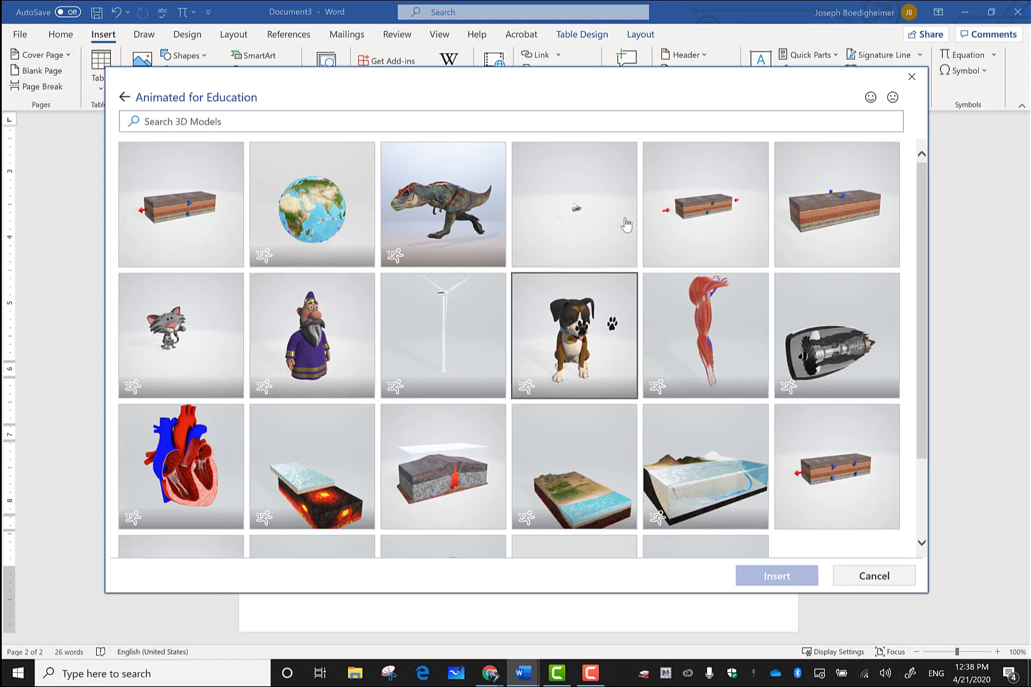
click(700, 210)
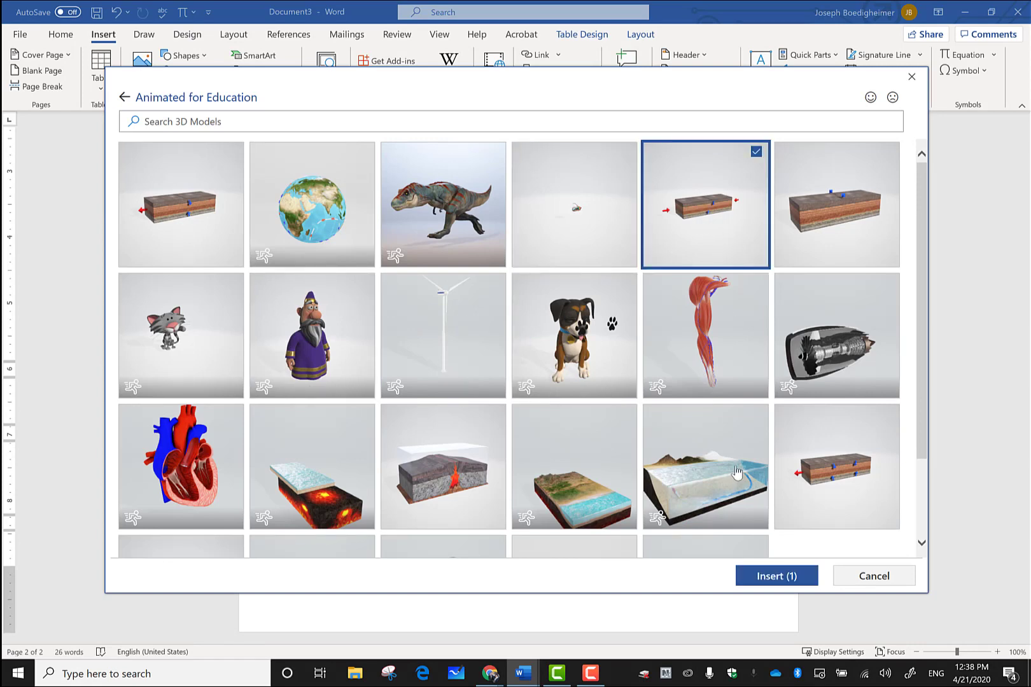
click(766, 576)
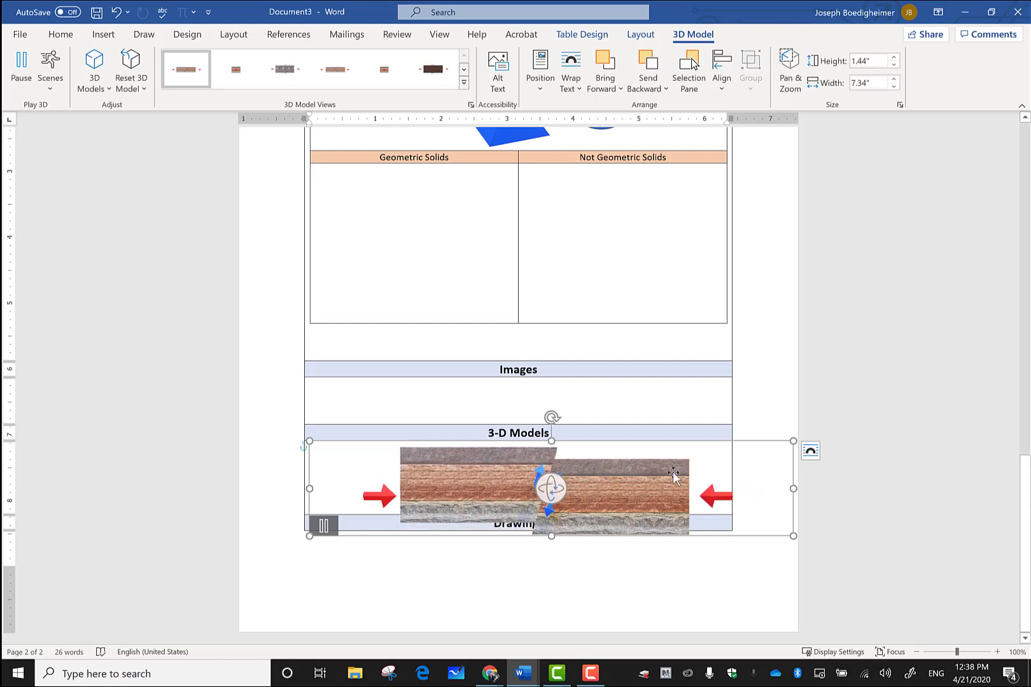
drag(558, 488, 700, 597)
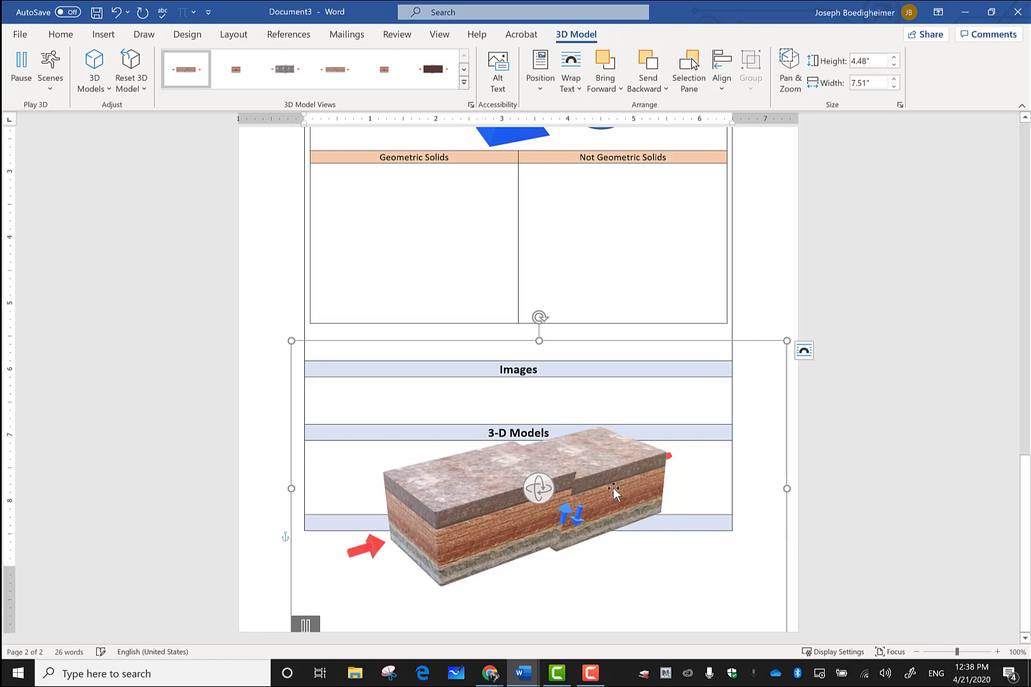
key(Delete)
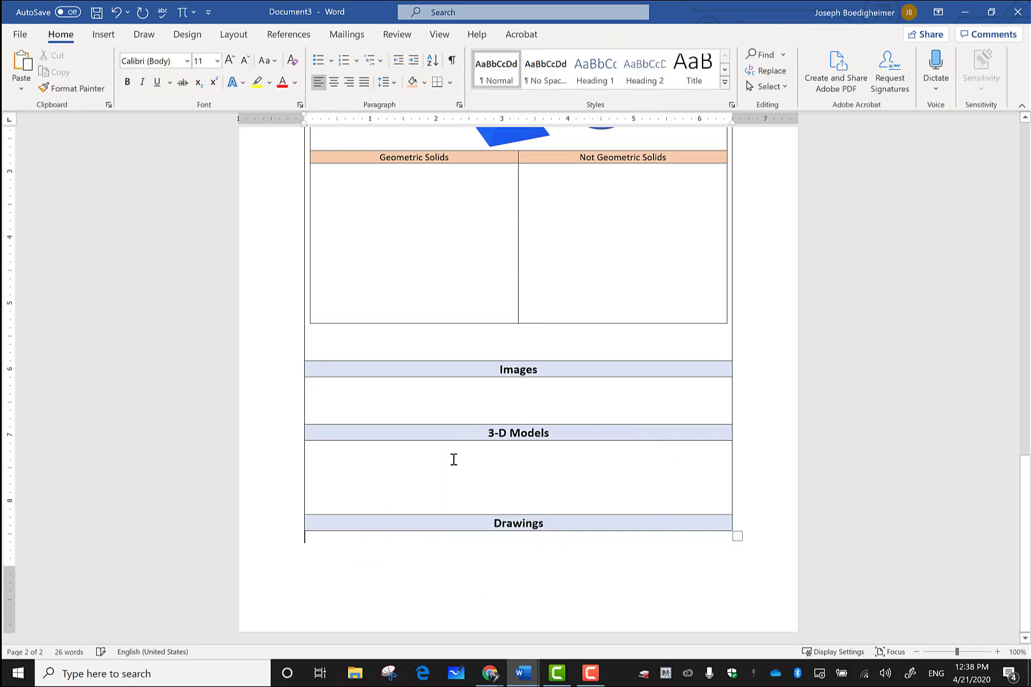
Step: Insert the white cartoon animal with a pink ball from Animated Animals and drag it into the 3-D Models row
click(449, 456)
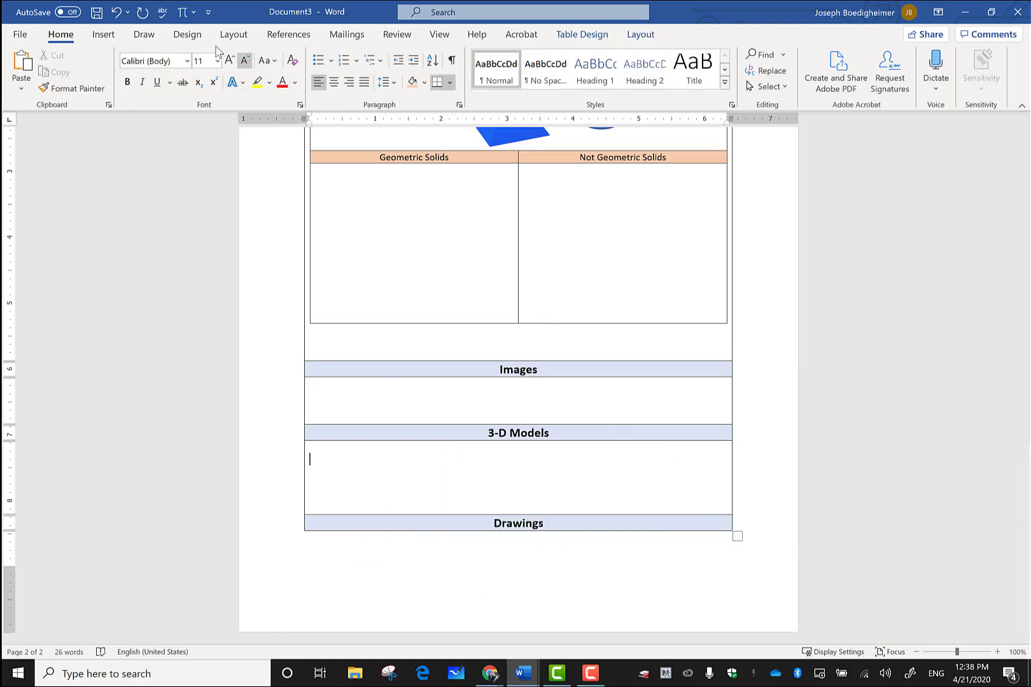
click(103, 36)
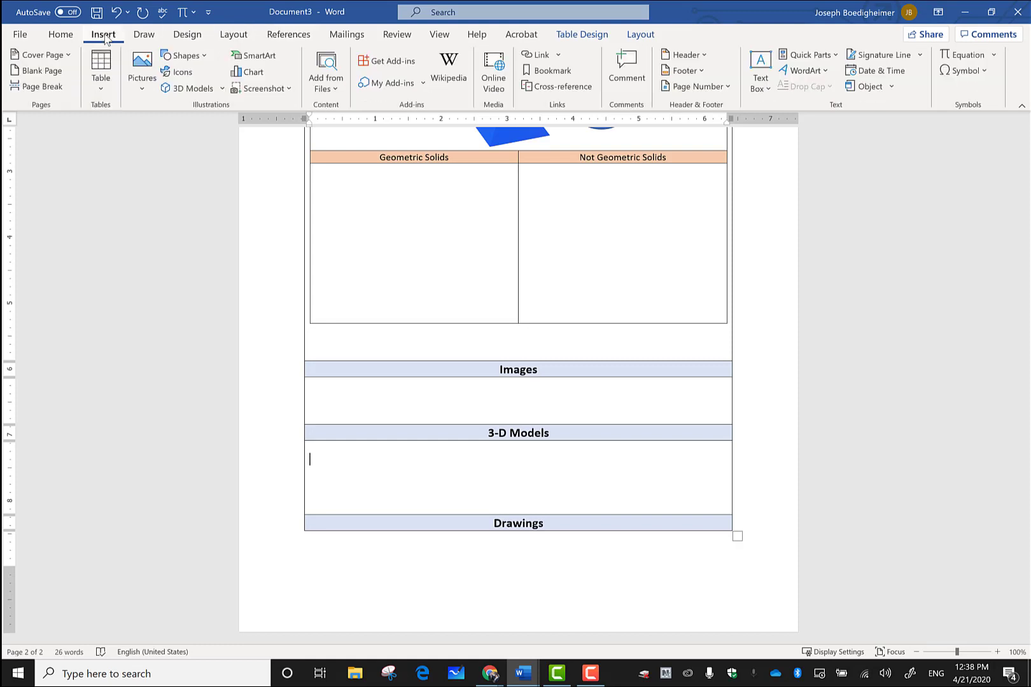
click(203, 88)
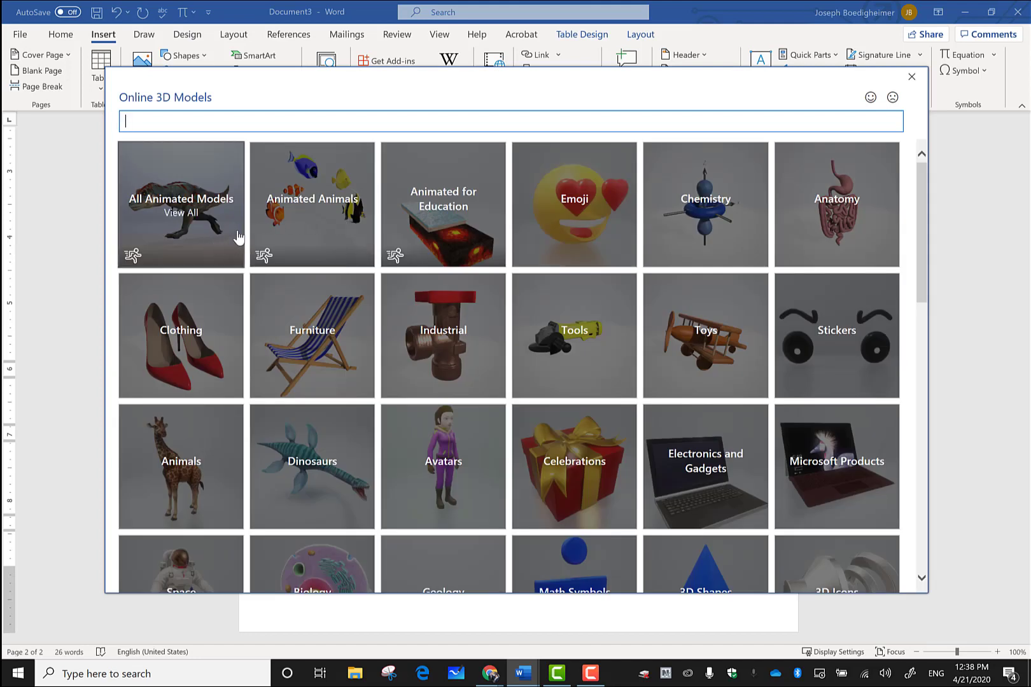
click(286, 220)
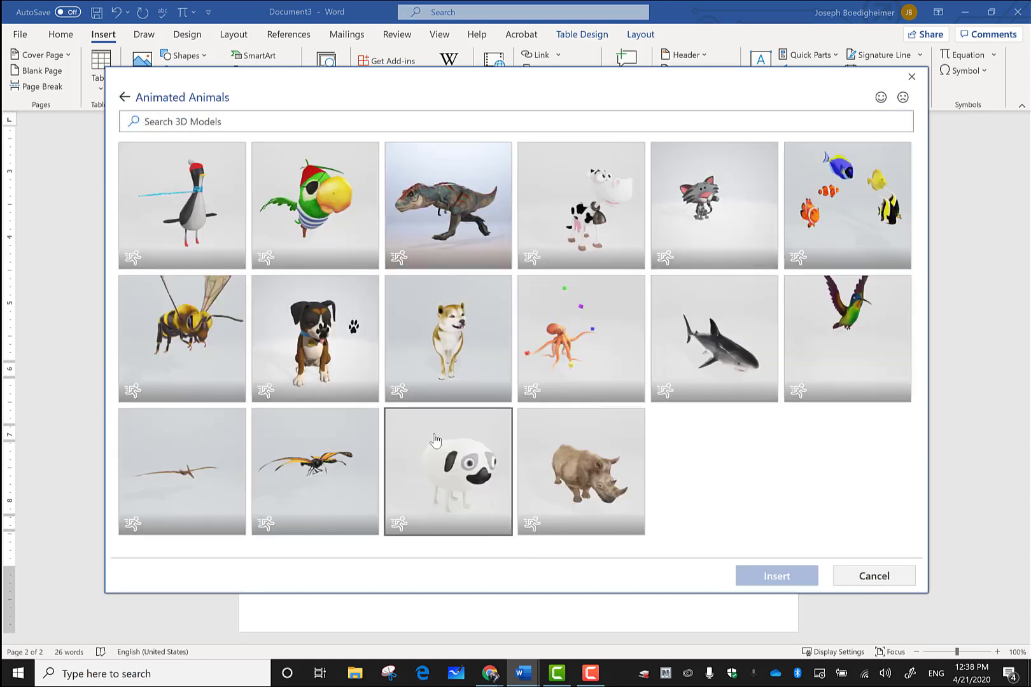
click(444, 457)
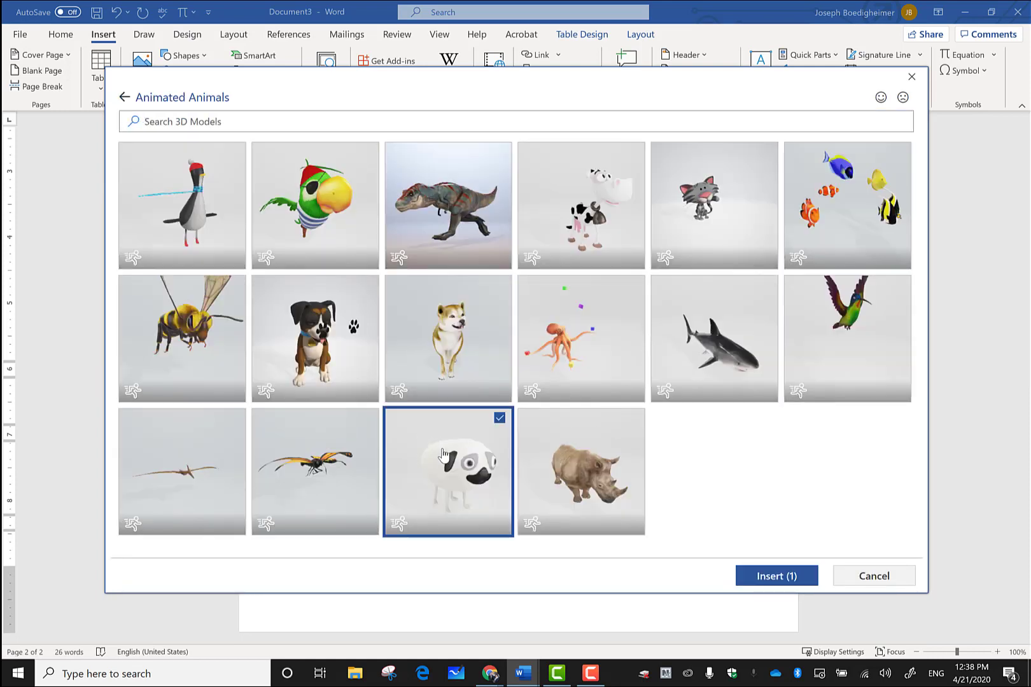
click(788, 581)
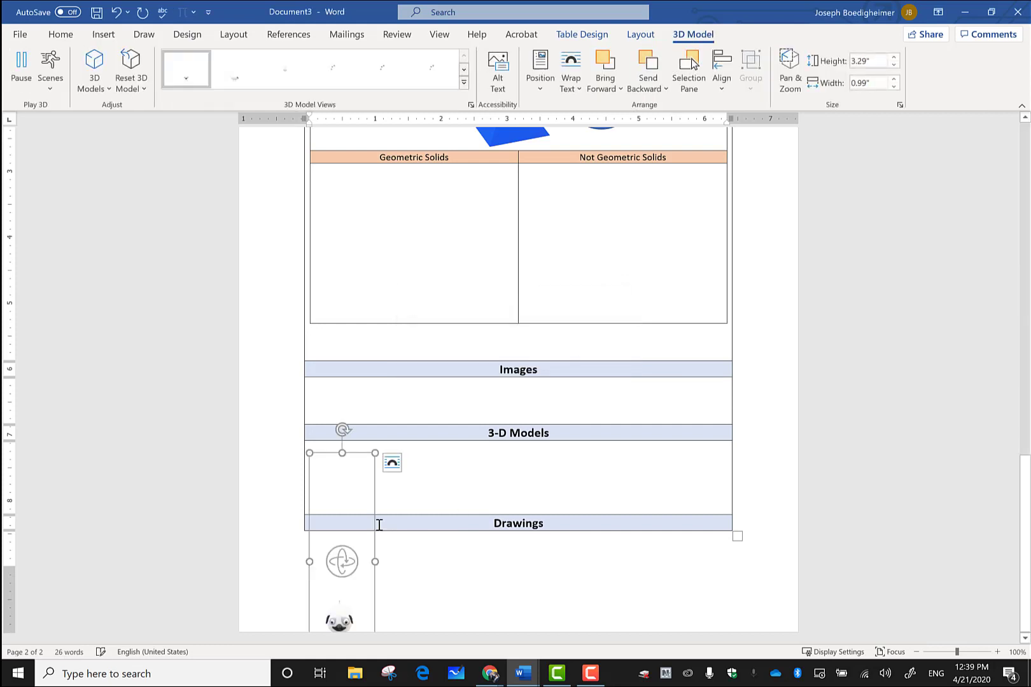
drag(361, 519, 375, 406)
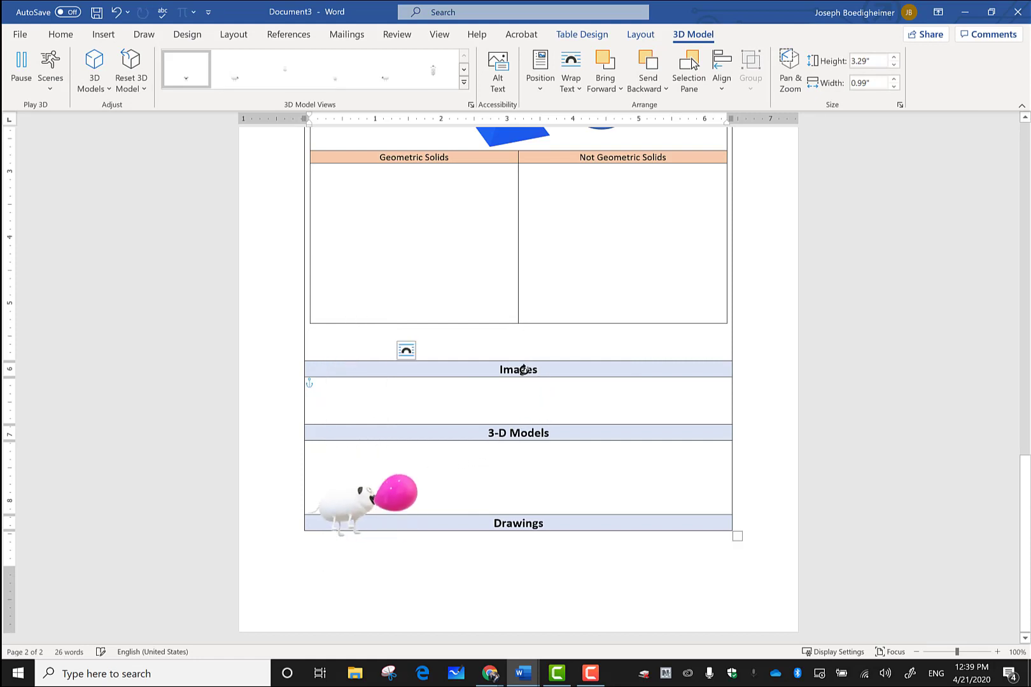
click(403, 527)
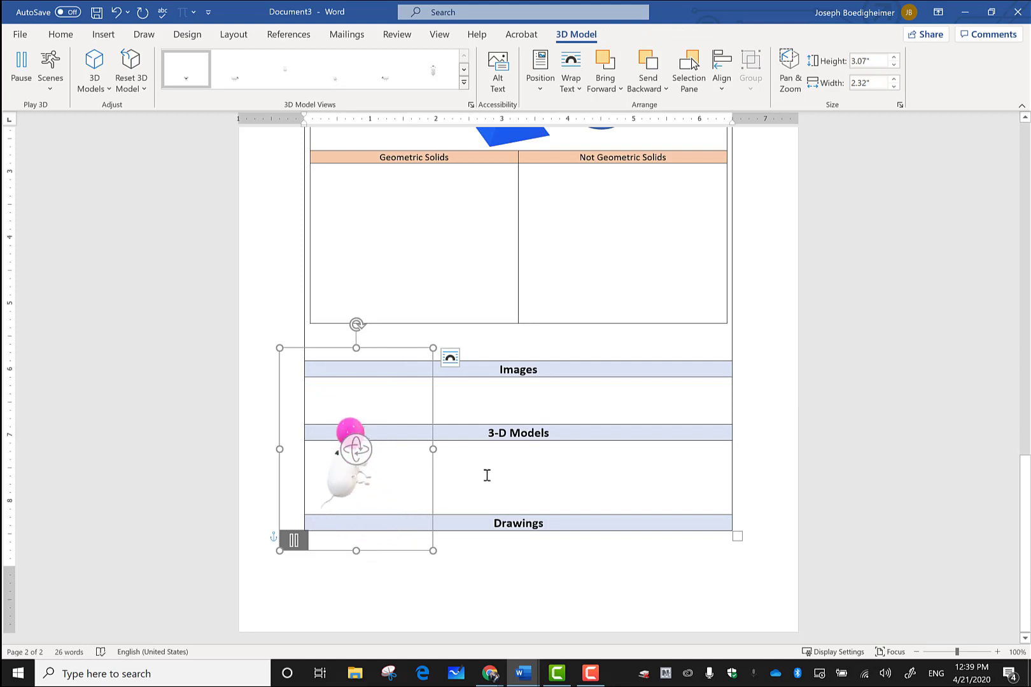
Step: Pause and delete the animal model, then add a blank line to the 3-D Models cell
click(297, 540)
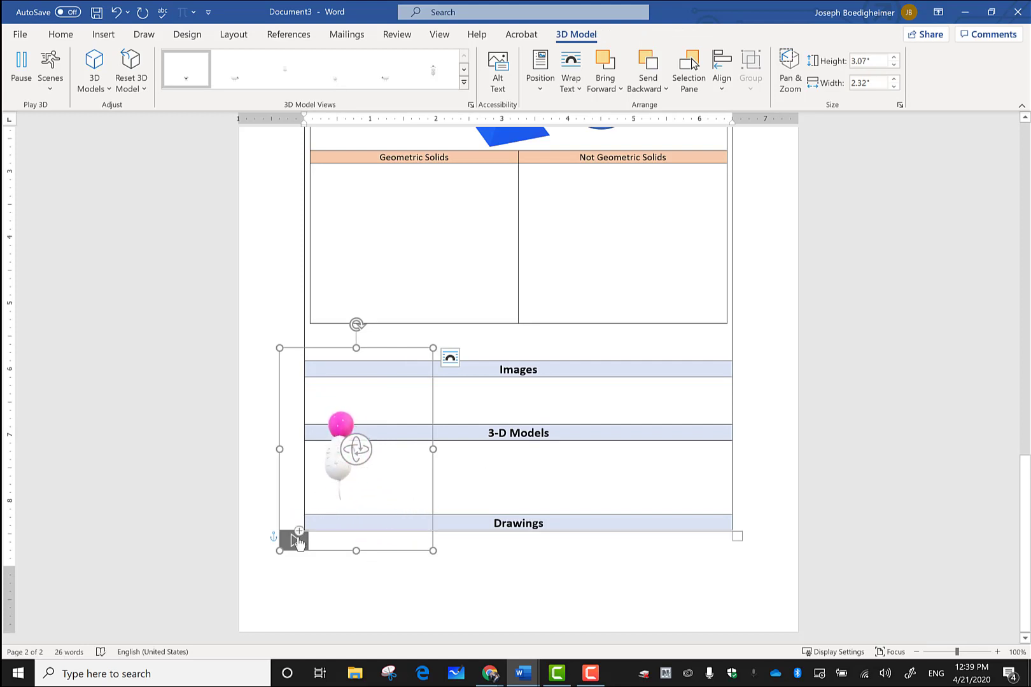
key(Delete)
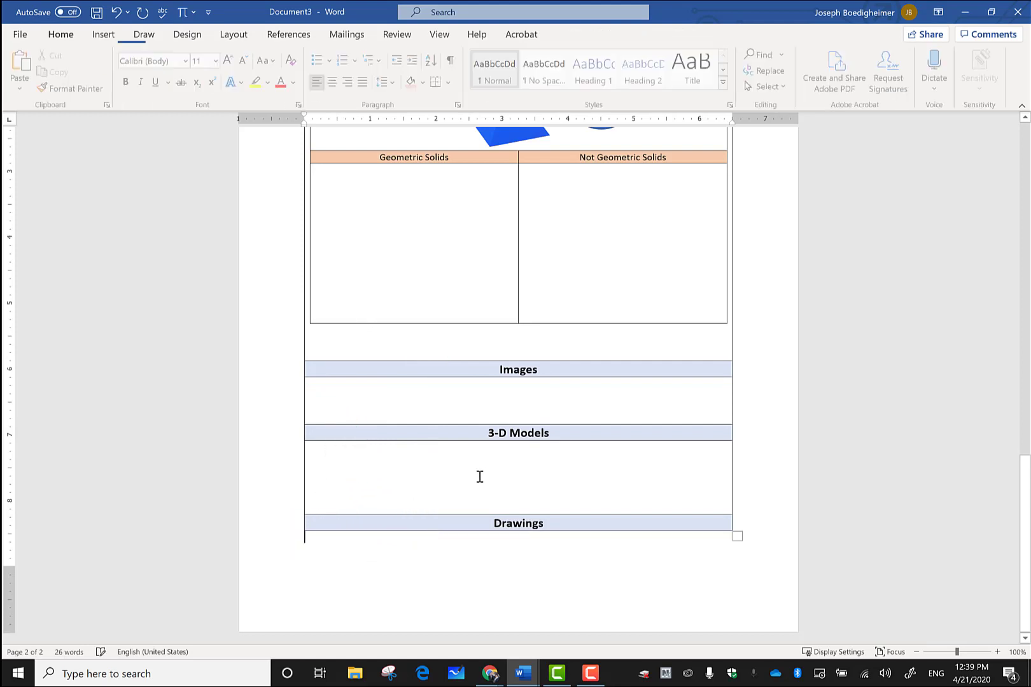
click(479, 477)
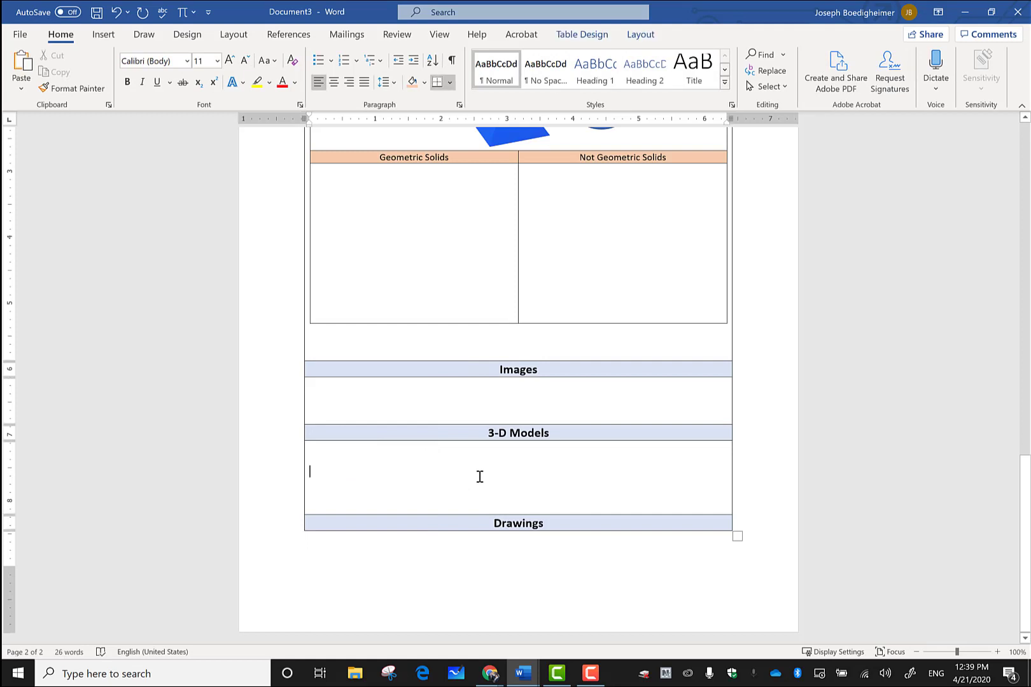
key(Return)
key(Return)
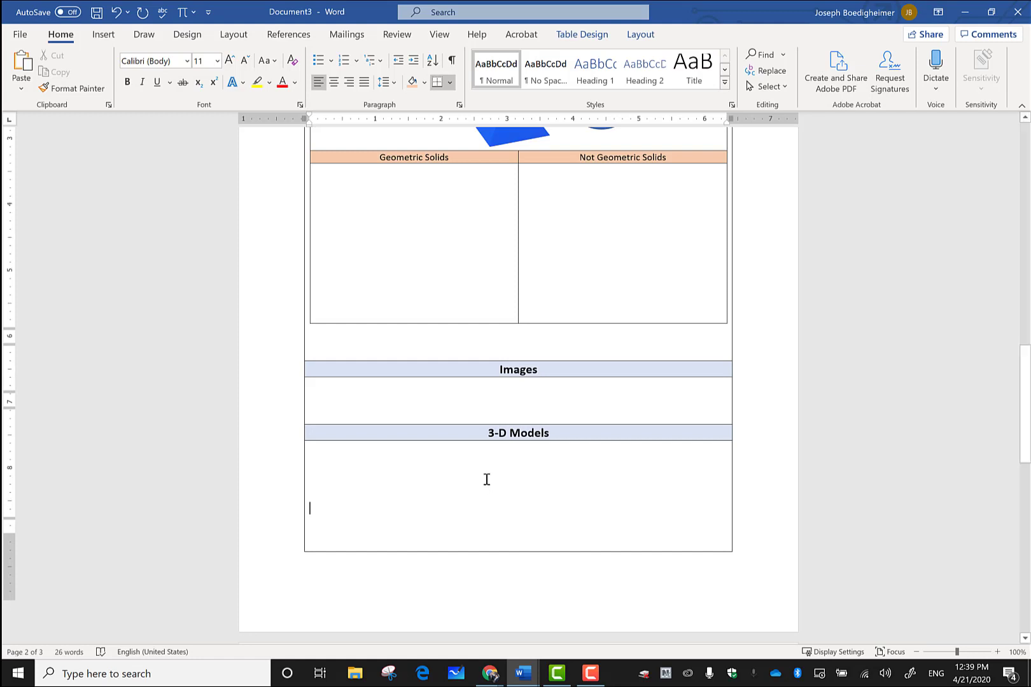
scroll(471, 474, down, 10)
scroll(446, 446, down, 1)
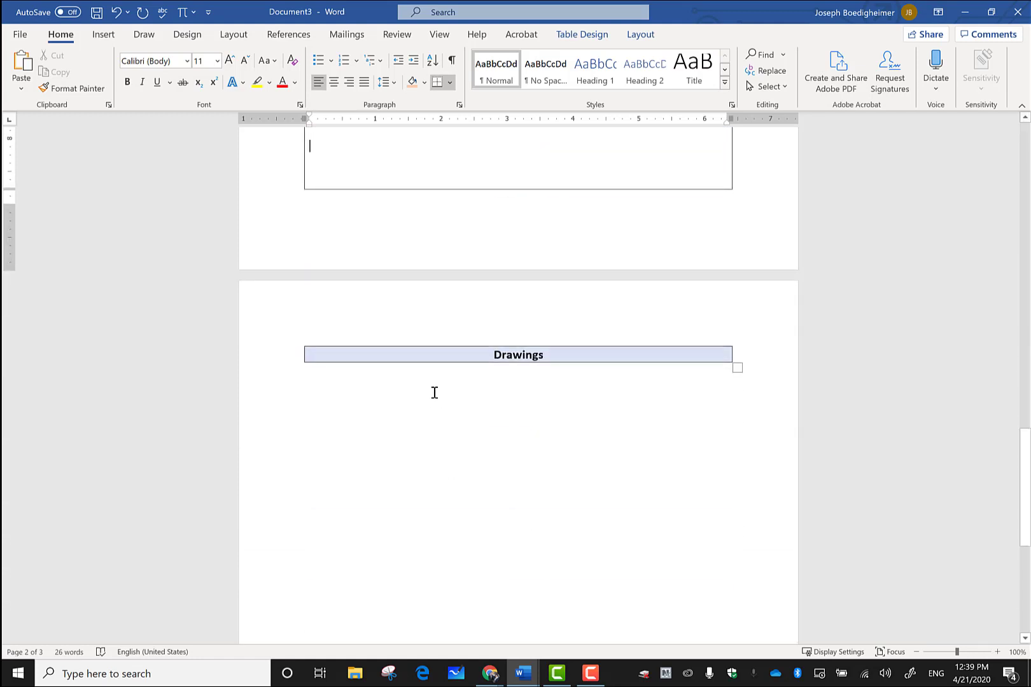
click(420, 382)
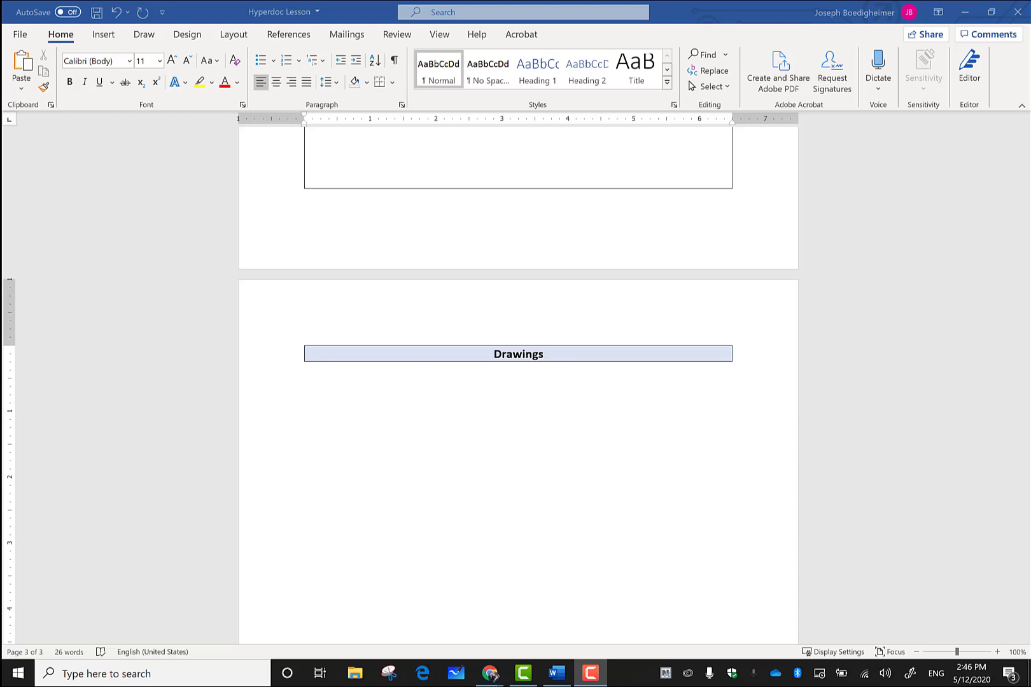
Step: In Word Options > Customize Ribbon, show All Commands and untick the Draw tab under Main Tabs
click(150, 37)
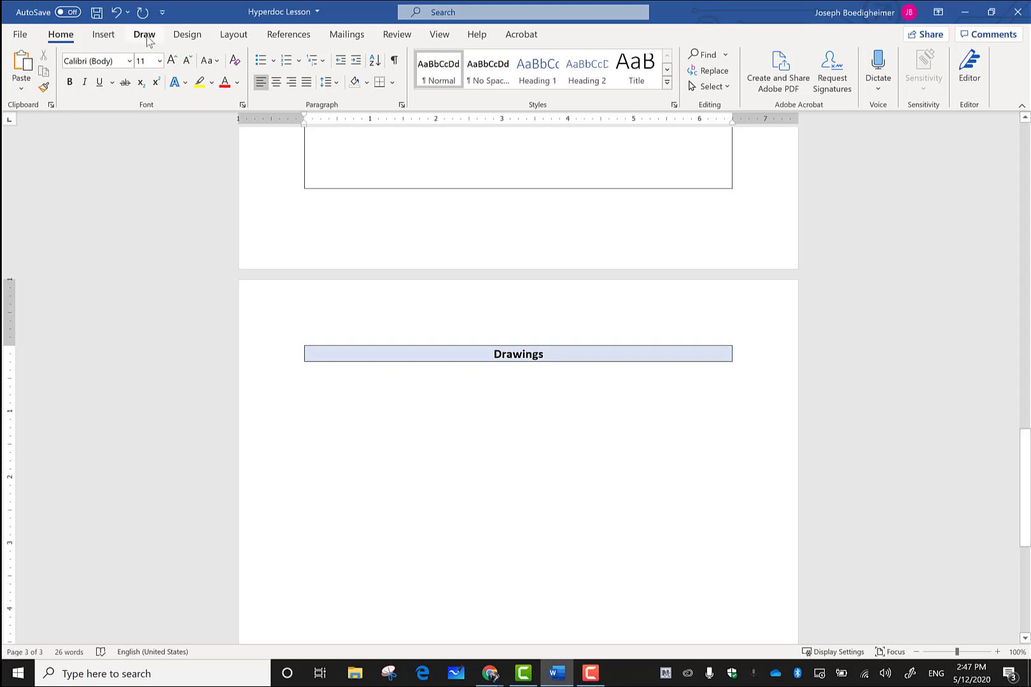
click(20, 37)
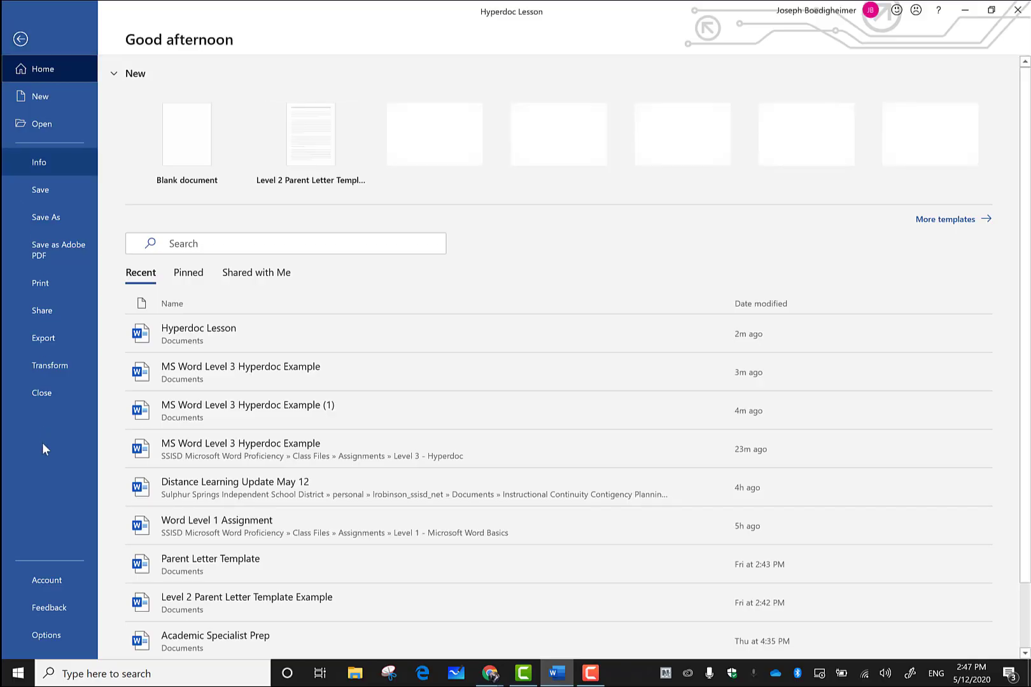
click(47, 635)
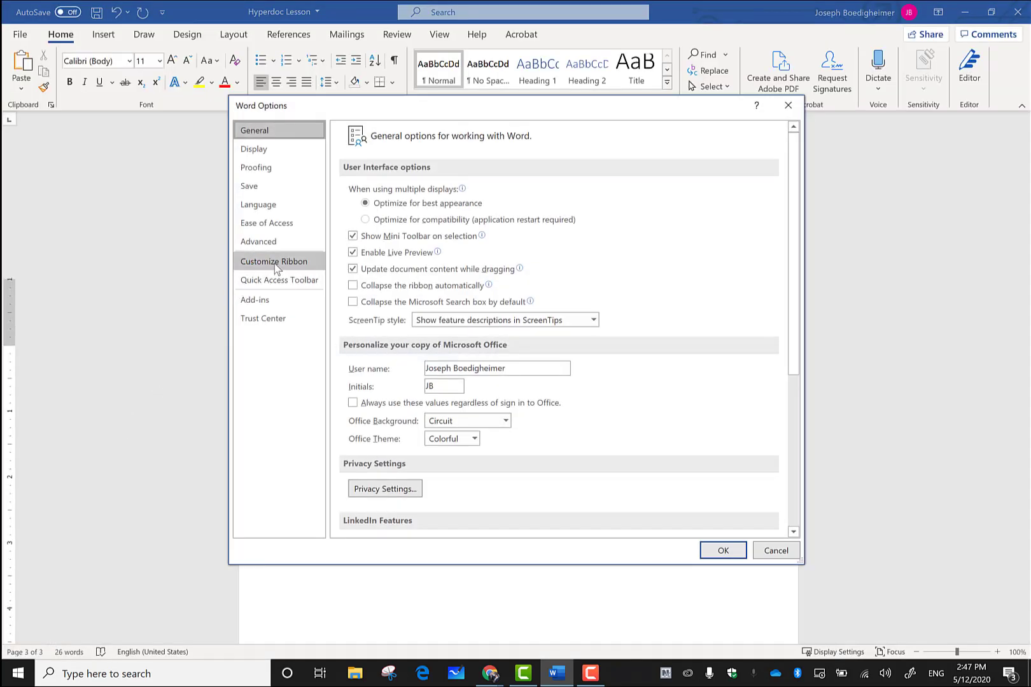
click(274, 269)
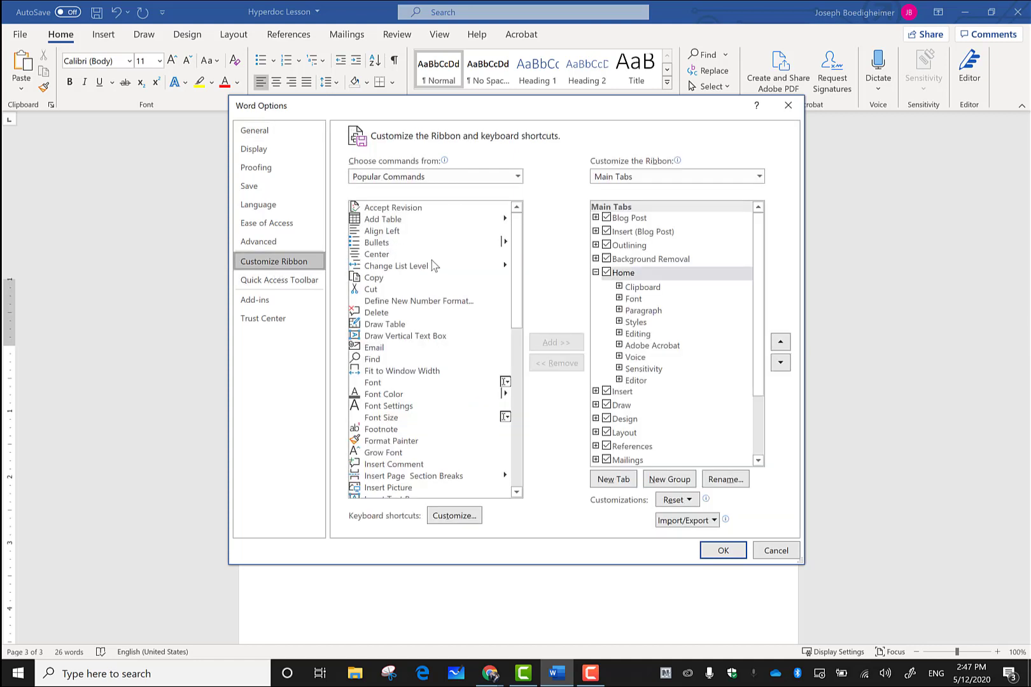
click(517, 179)
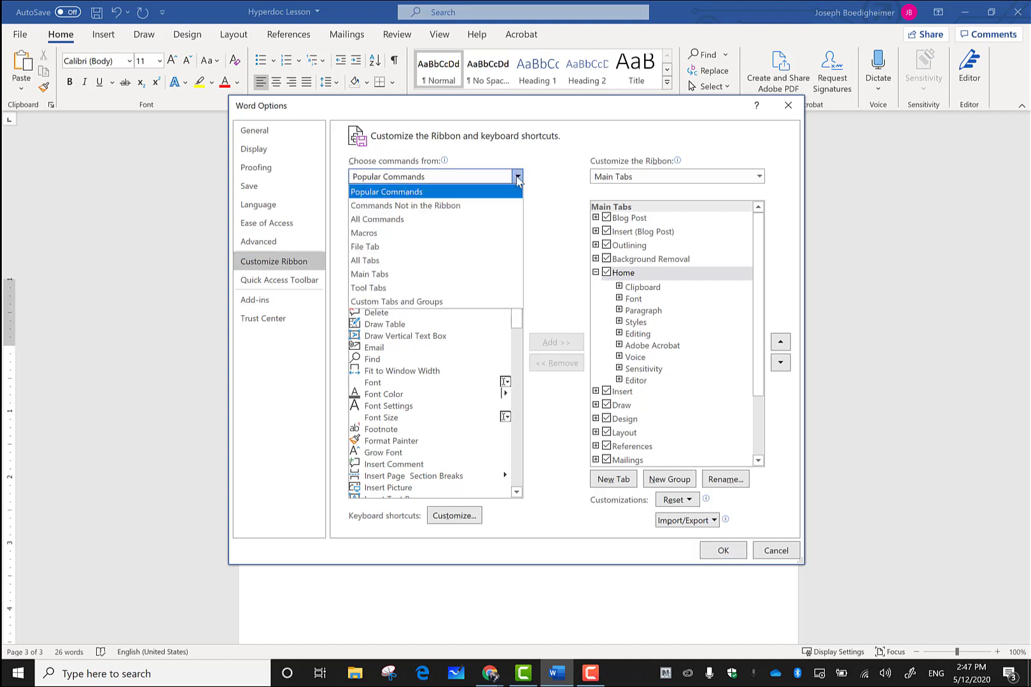
click(476, 227)
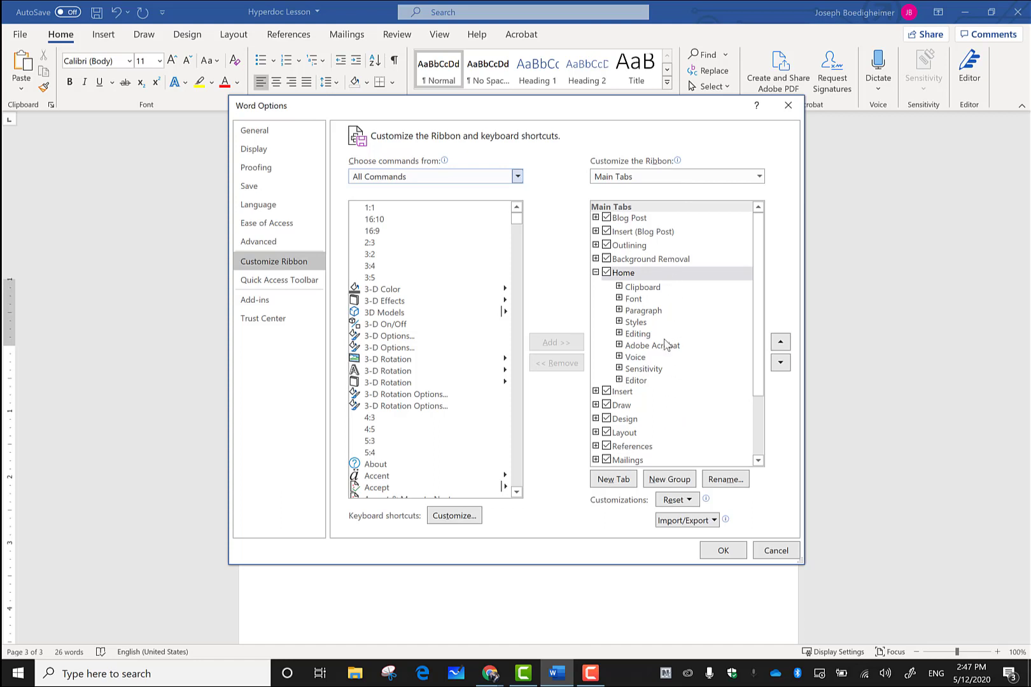
click(606, 407)
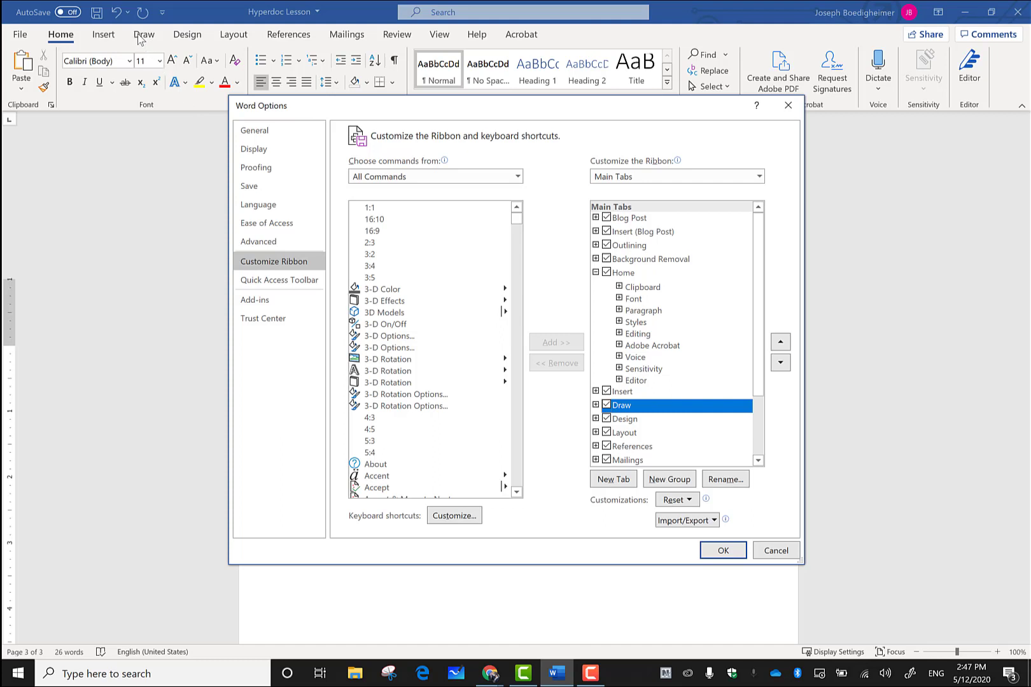
click(606, 406)
Step: Close Options, then reopen Customize Ribbon, tick the Draw tab back on and confirm with OK
click(724, 551)
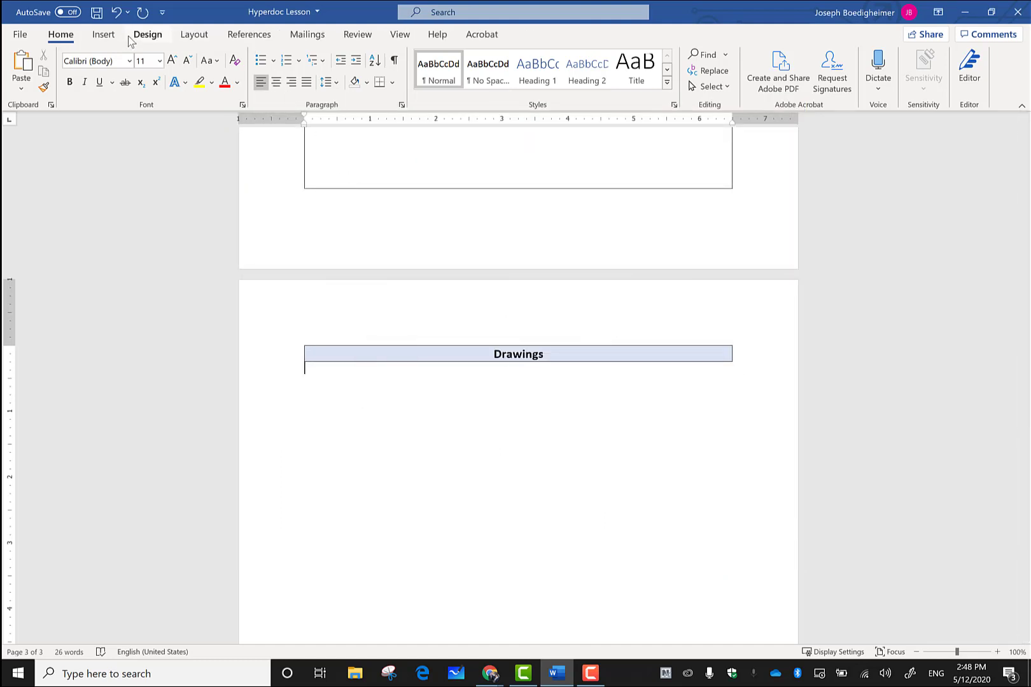
click(23, 36)
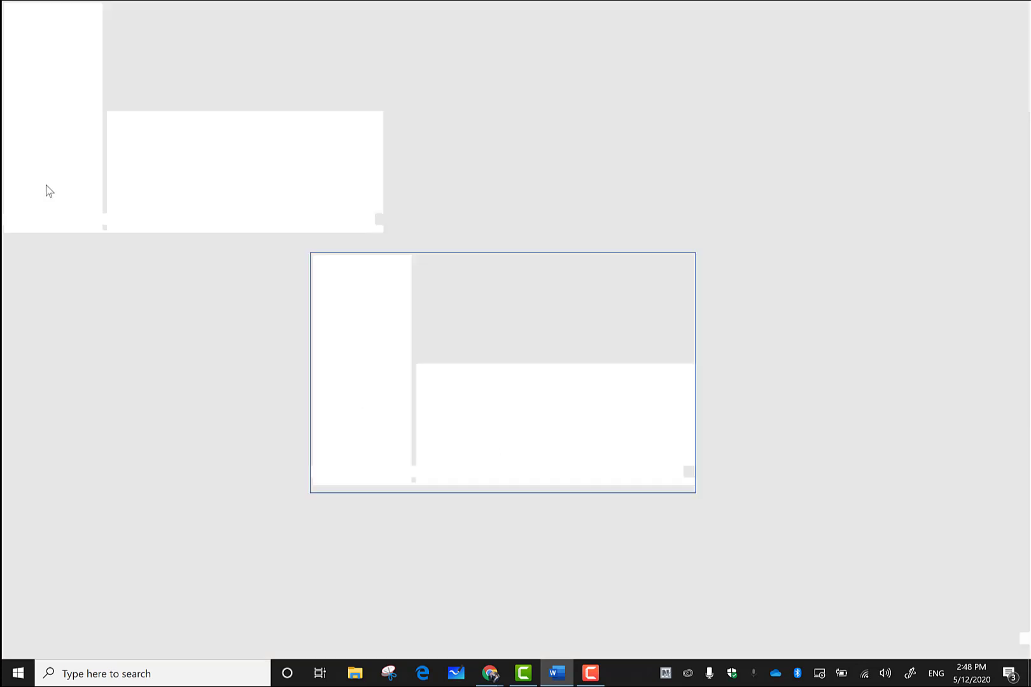
click(53, 635)
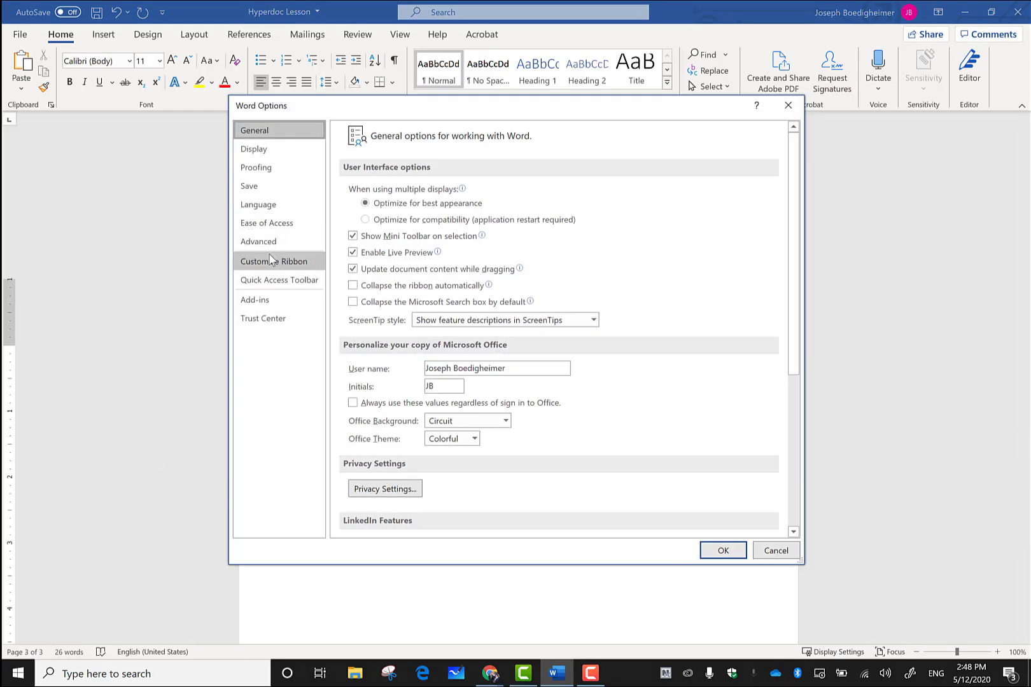
click(271, 259)
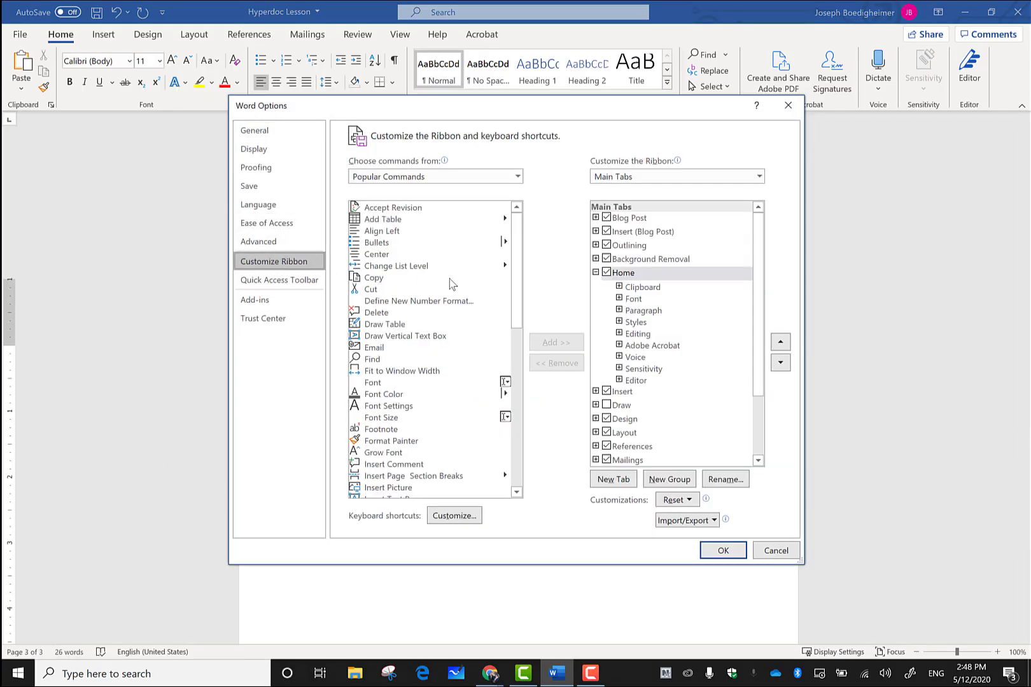
click(607, 405)
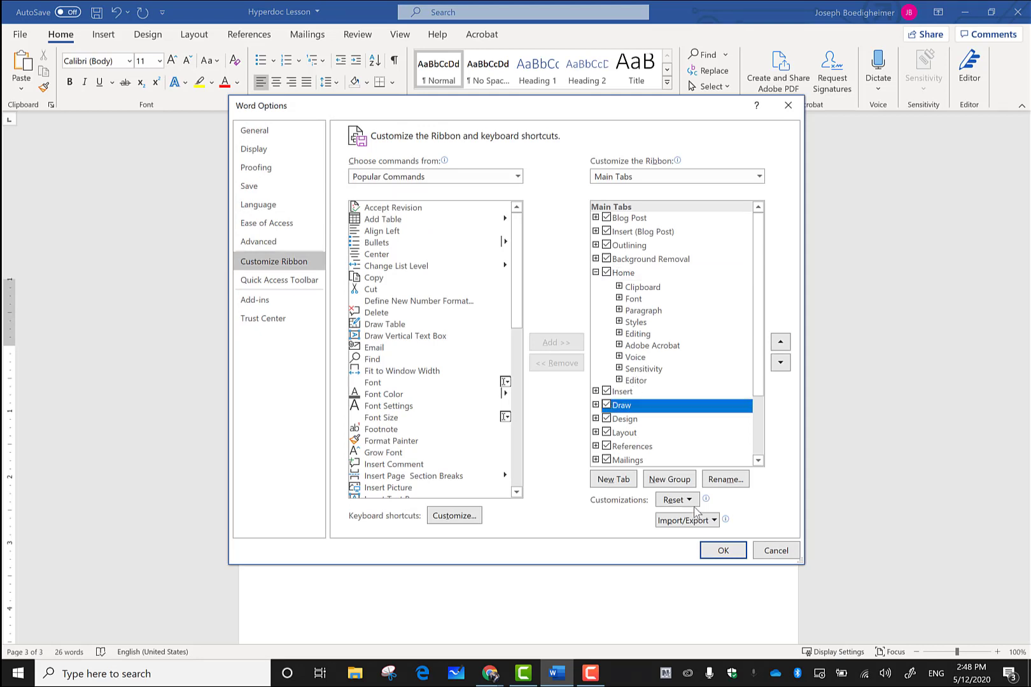
click(723, 551)
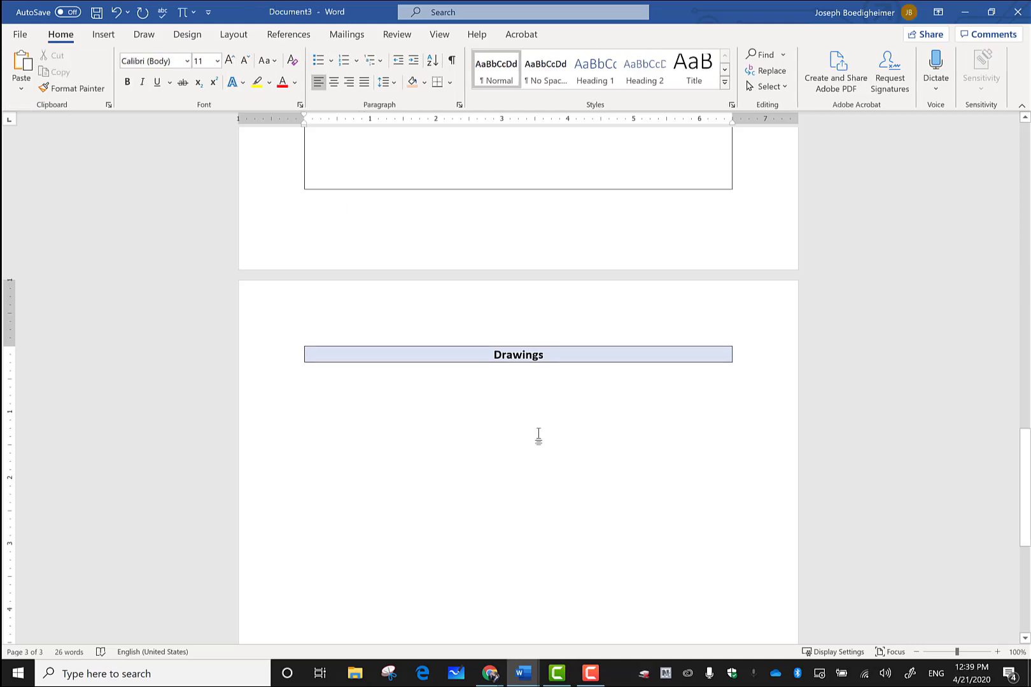
Step: From the Draw tab, insert a drawing canvas below the Drawings heading and widen it to the heading bar
click(505, 376)
click(143, 35)
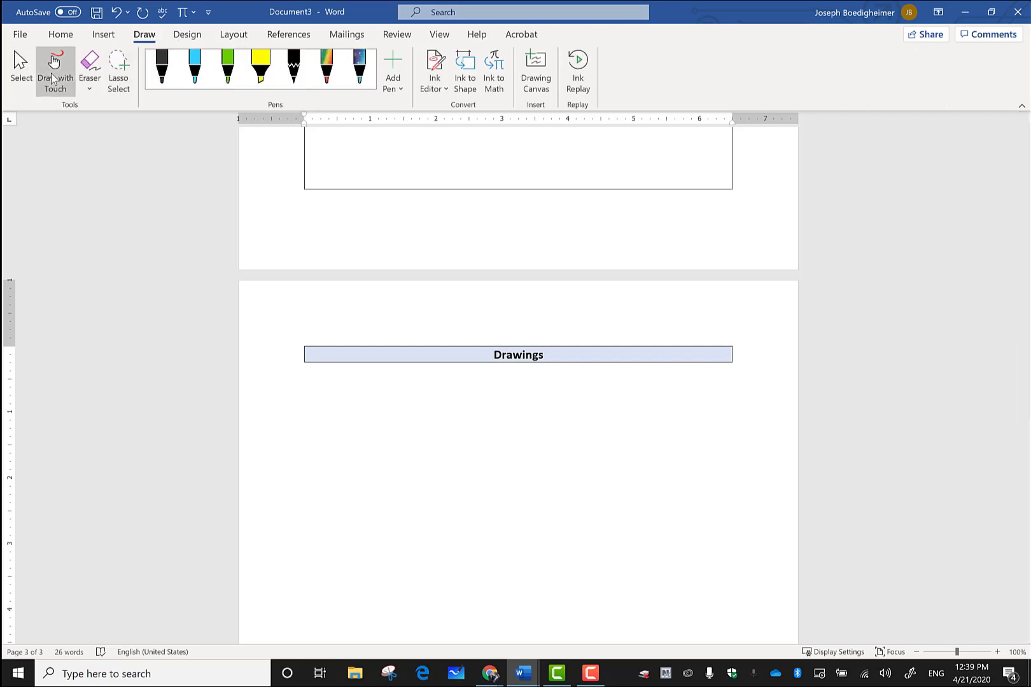
click(260, 67)
key(Escape)
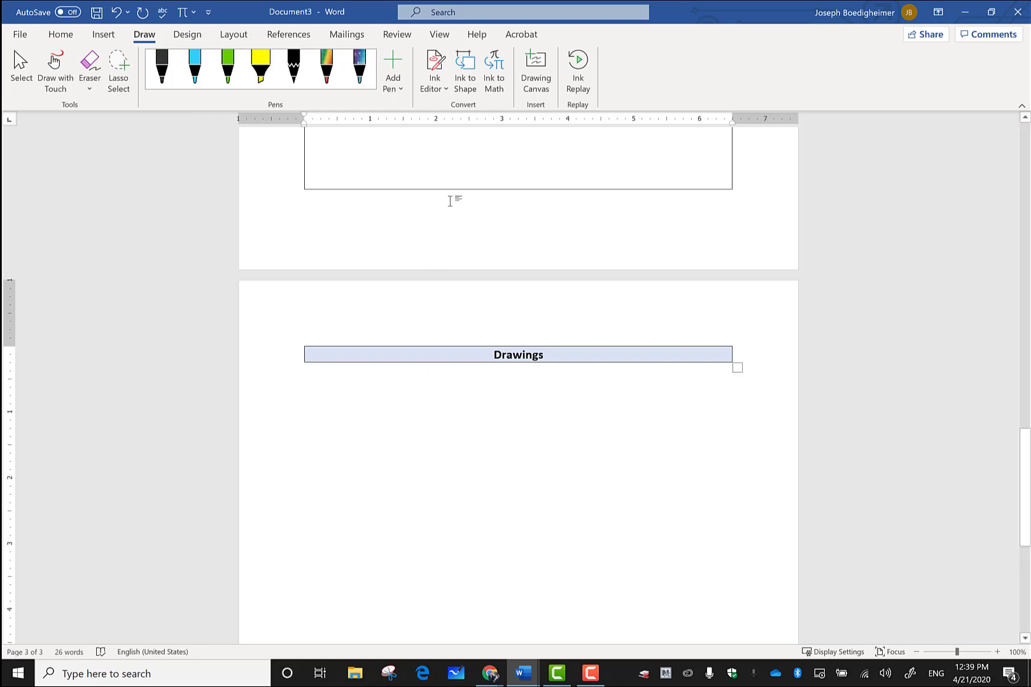
click(536, 70)
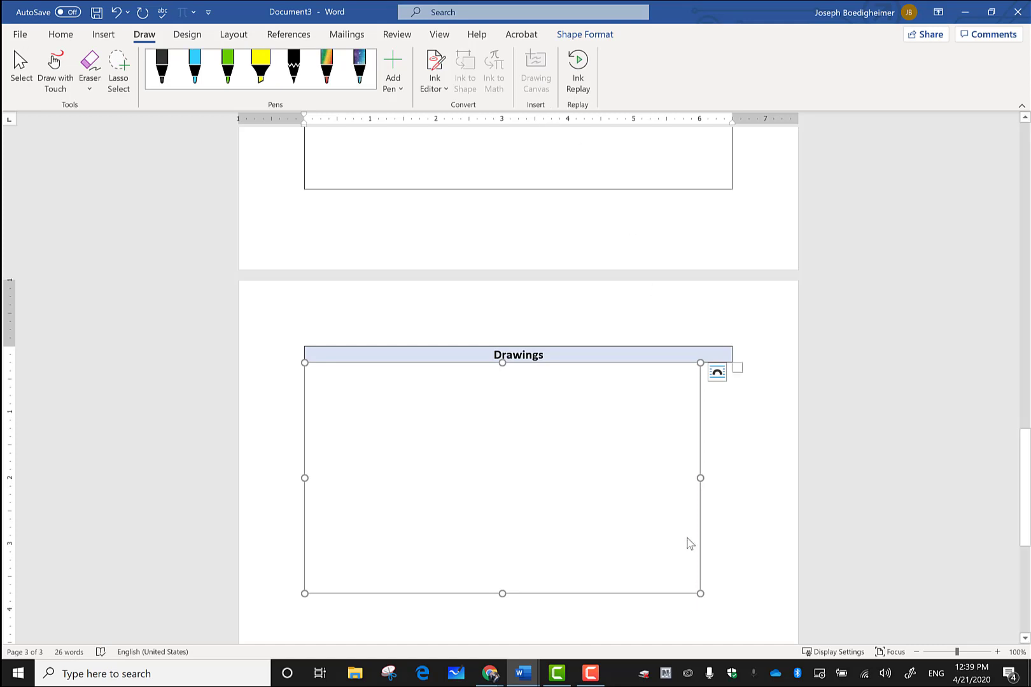
drag(700, 594, 724, 612)
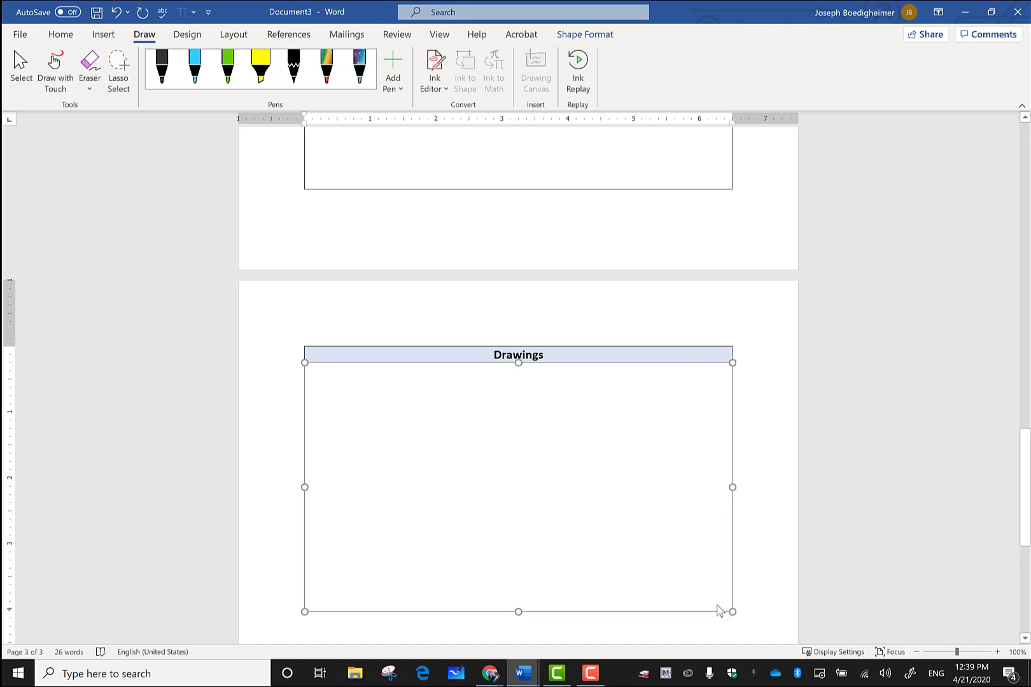
click(162, 71)
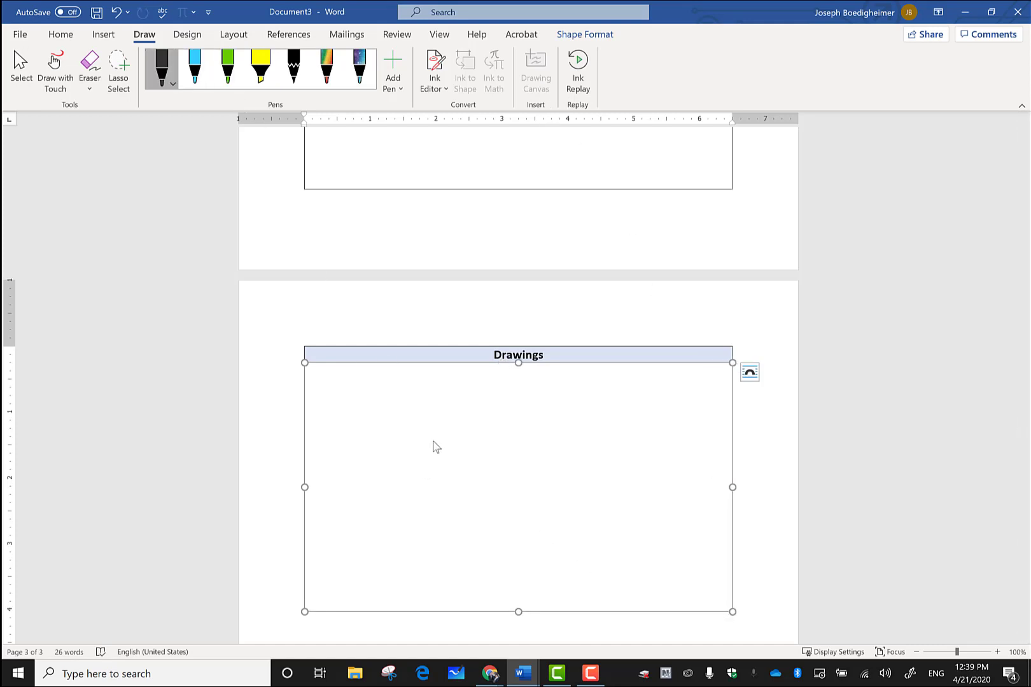
Step: Drag a freehand black pen stroke across the middle of the drawing canvas
mouse_move(443, 433)
mouse_down()
mouse_move(437, 513)
mouse_move(588, 485)
mouse_move(614, 497)
mouse_move(607, 463)
mouse_up()
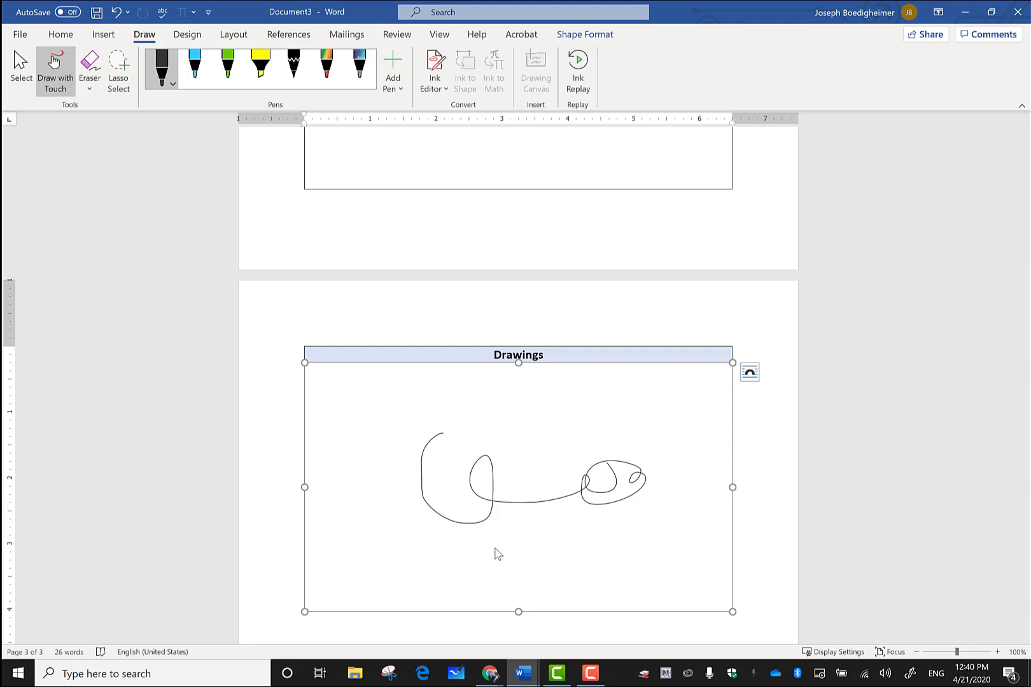
scroll(540, 432, up, 12)
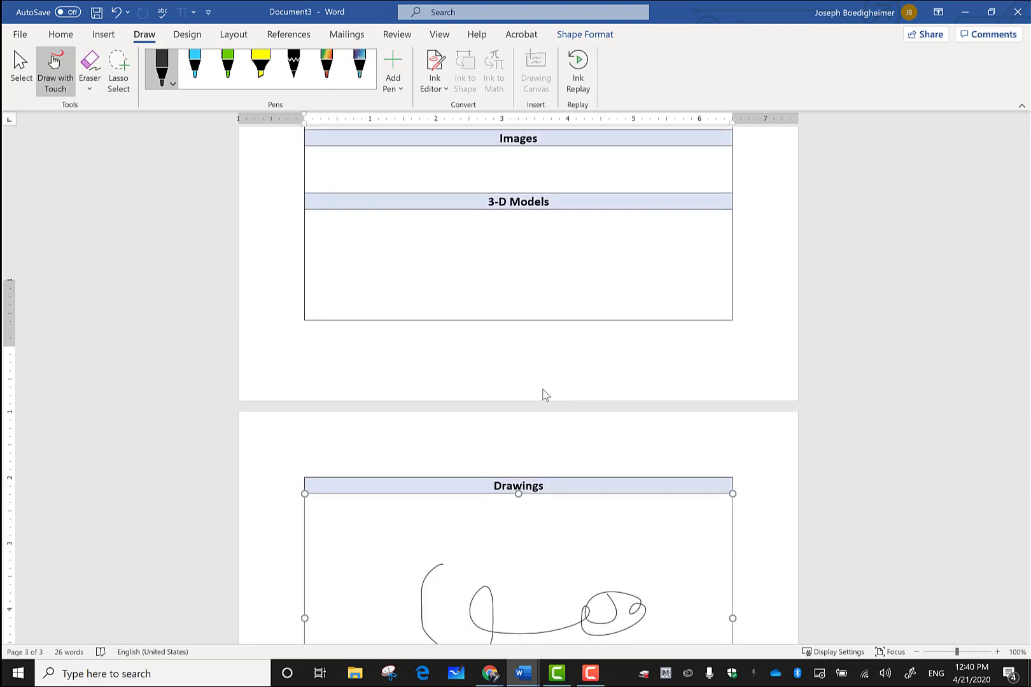
scroll(549, 365, up, 8)
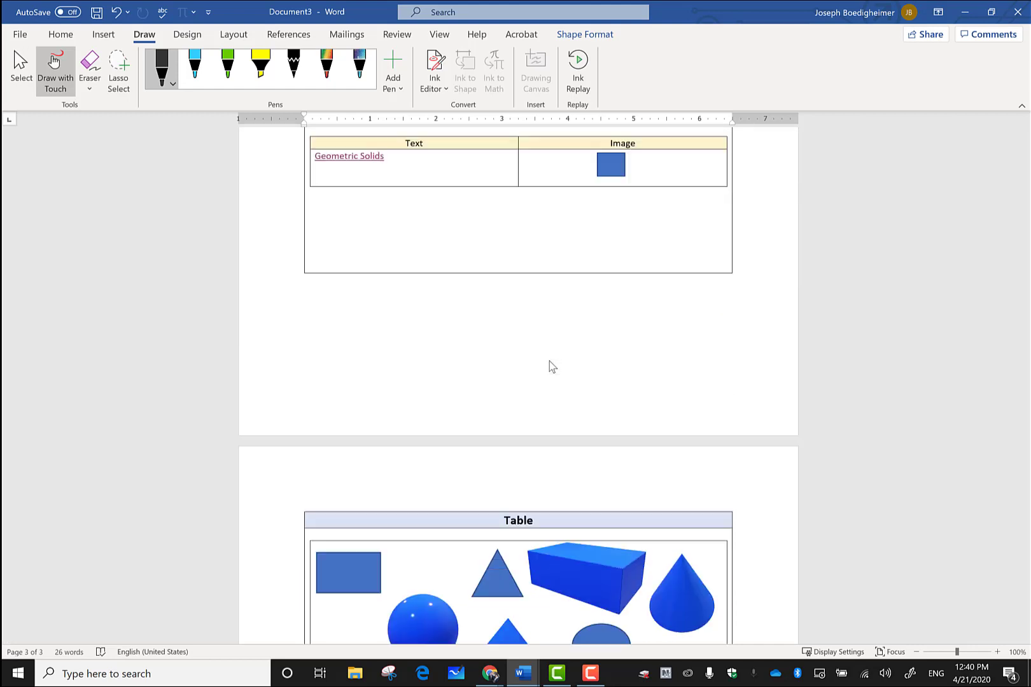
scroll(551, 369, down, 12)
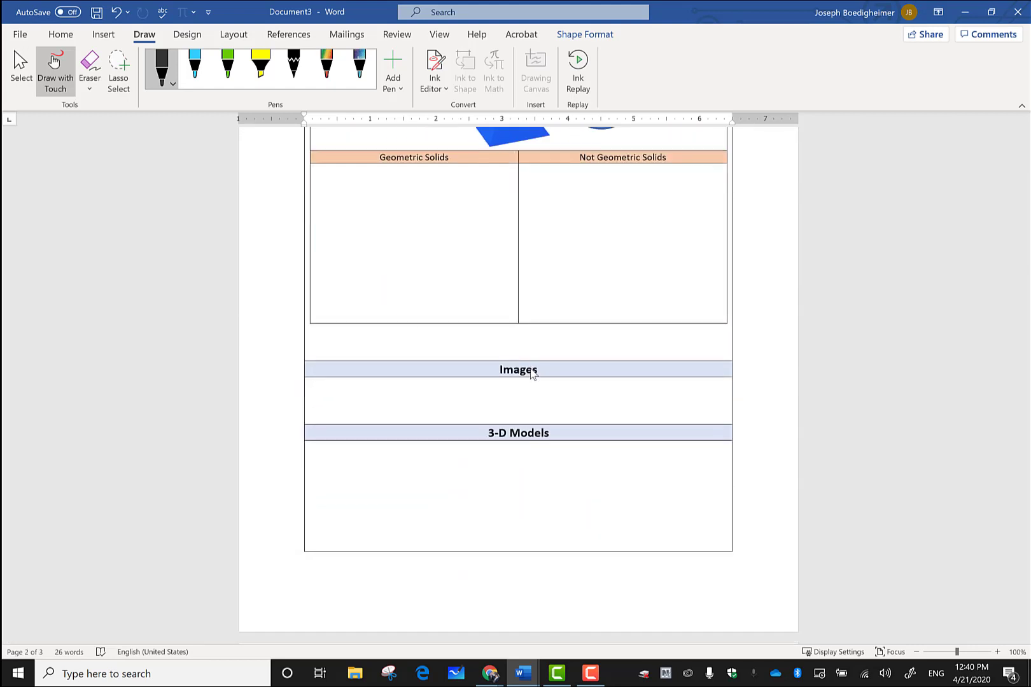
scroll(534, 371, down, 8)
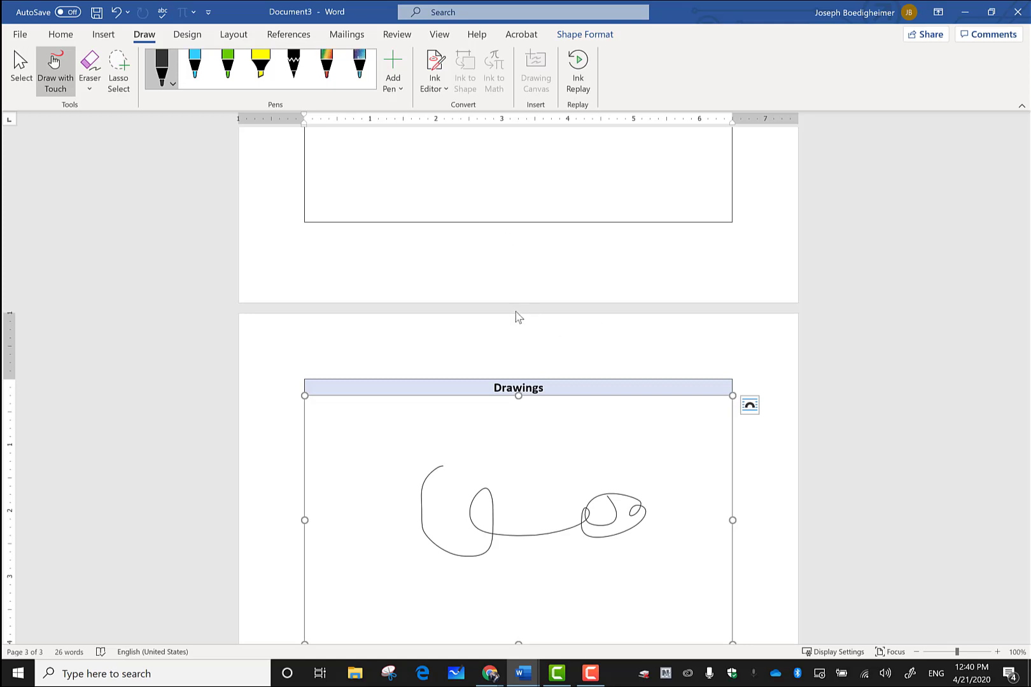
scroll(518, 312, up, 5)
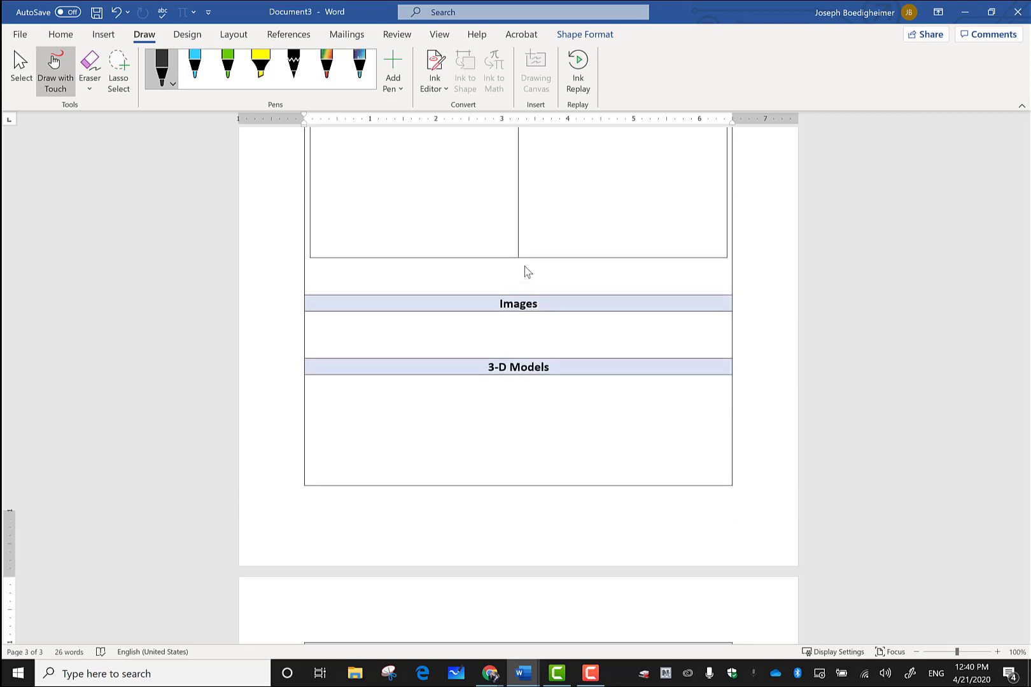
Step: Save the document as 'Hyperdoc Lesson' in Documents, then minimize Word to show Teams
click(27, 35)
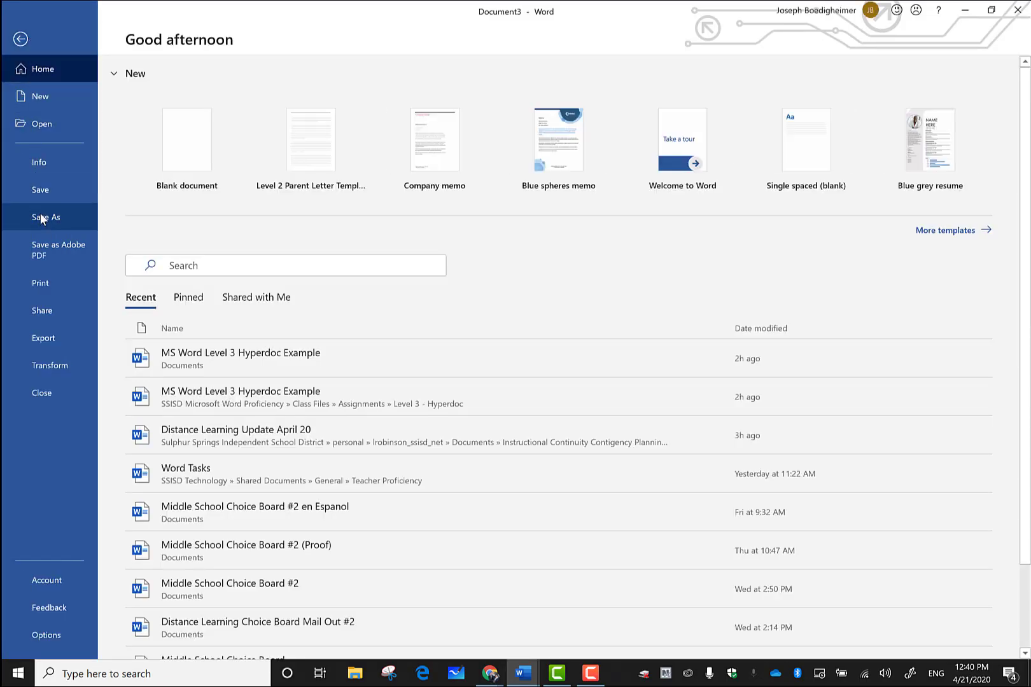
click(43, 219)
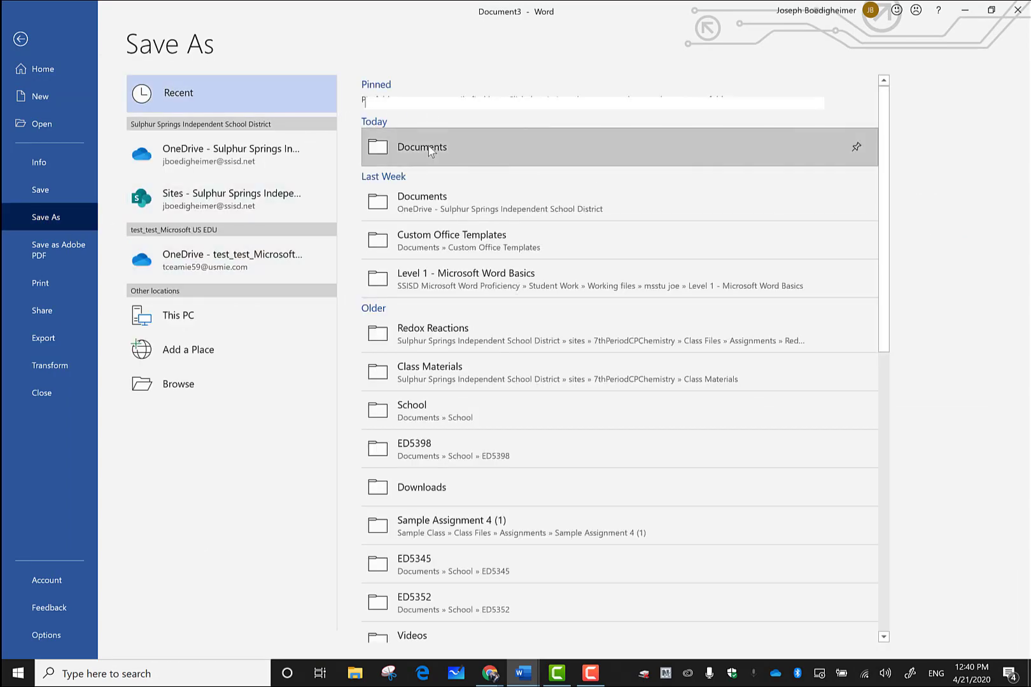
click(428, 146)
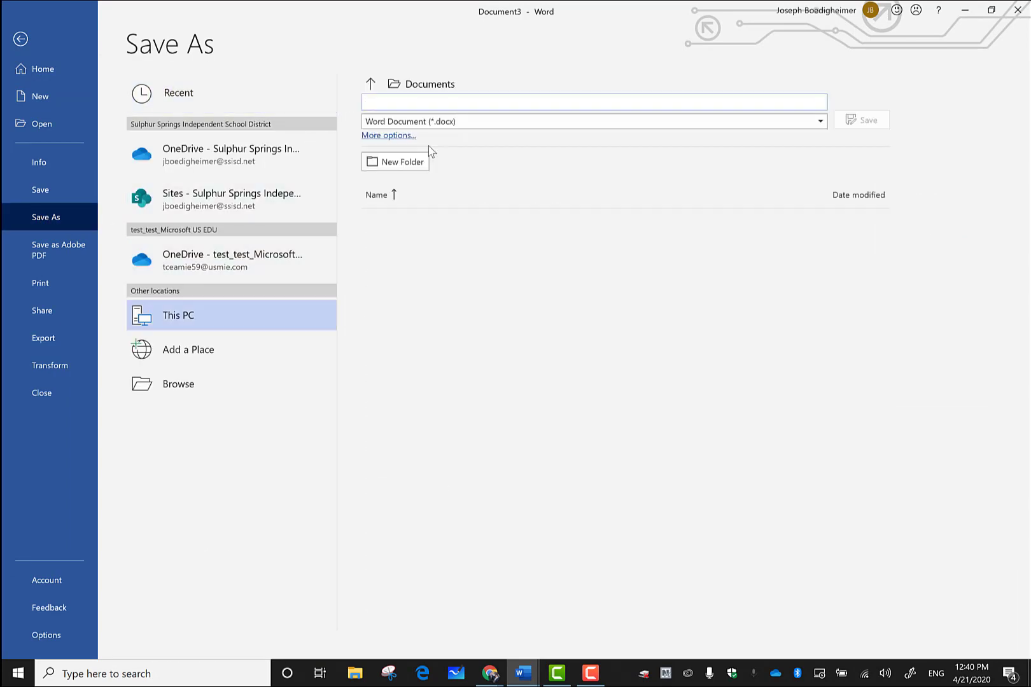
click(458, 104)
text(Hyperdo)
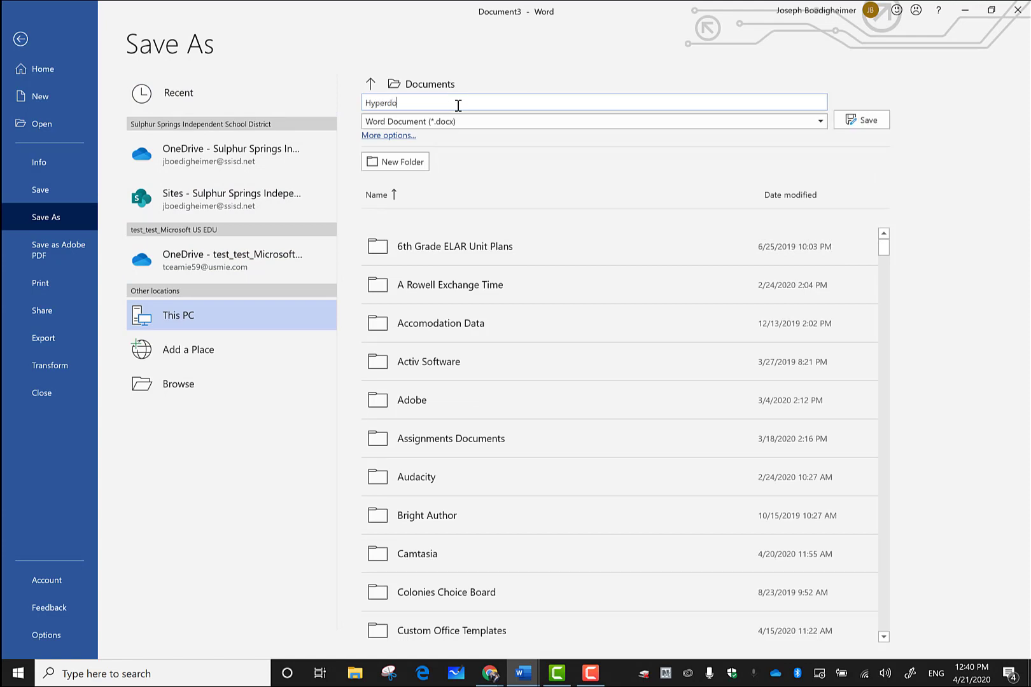
text(c Lesson)
click(864, 124)
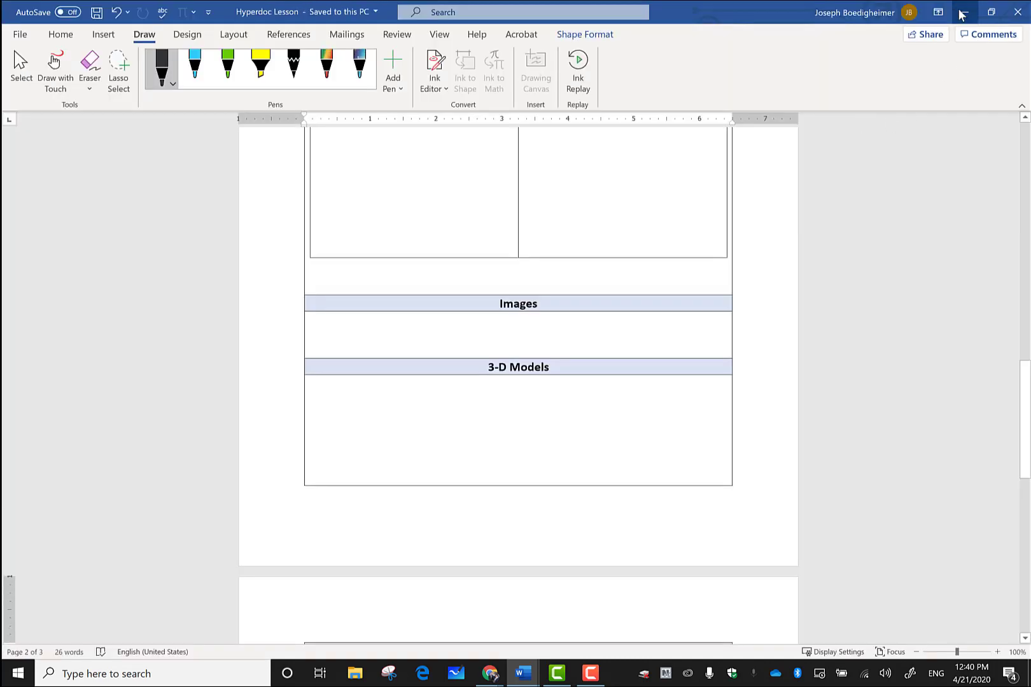
click(963, 12)
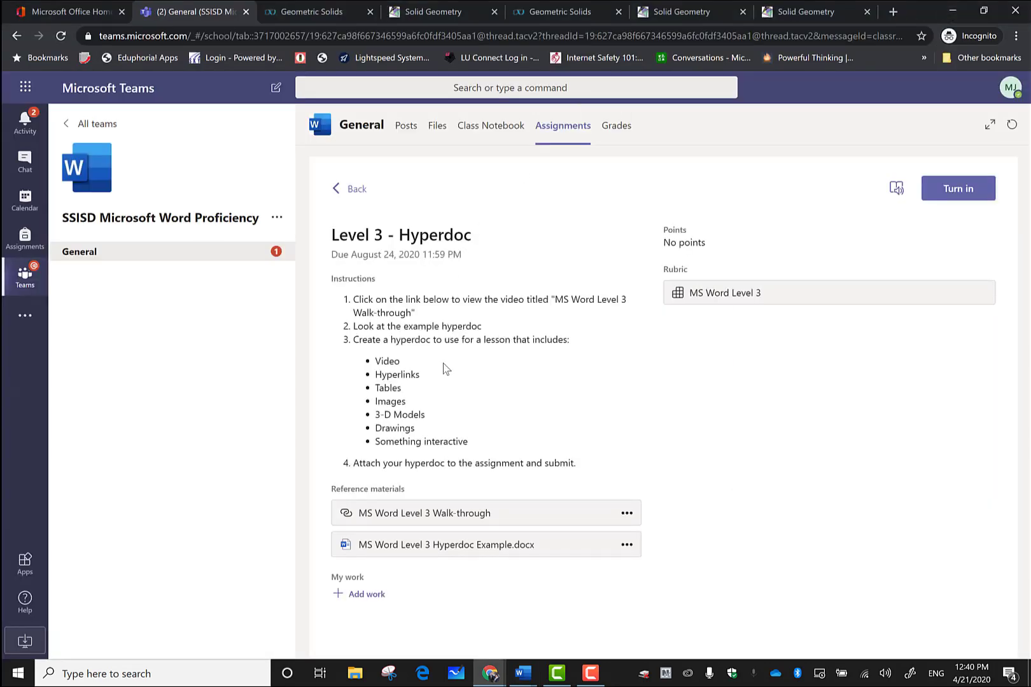
Step: Upload the Hyperdoc Lesson file from this device's Documents folder as assignment work
click(355, 597)
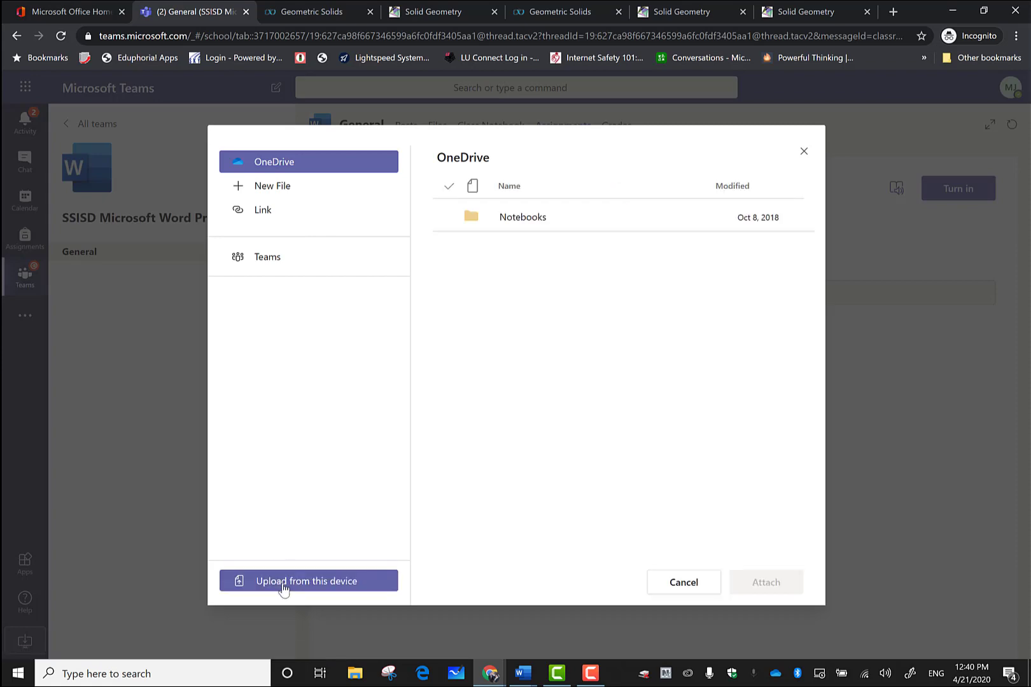
click(284, 589)
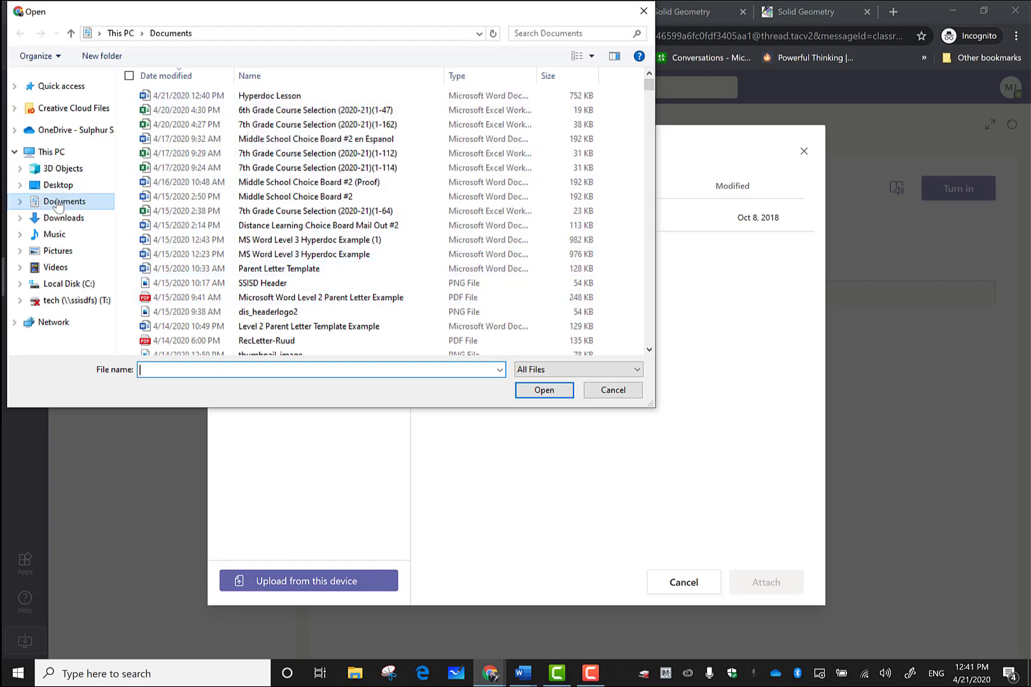
click(246, 96)
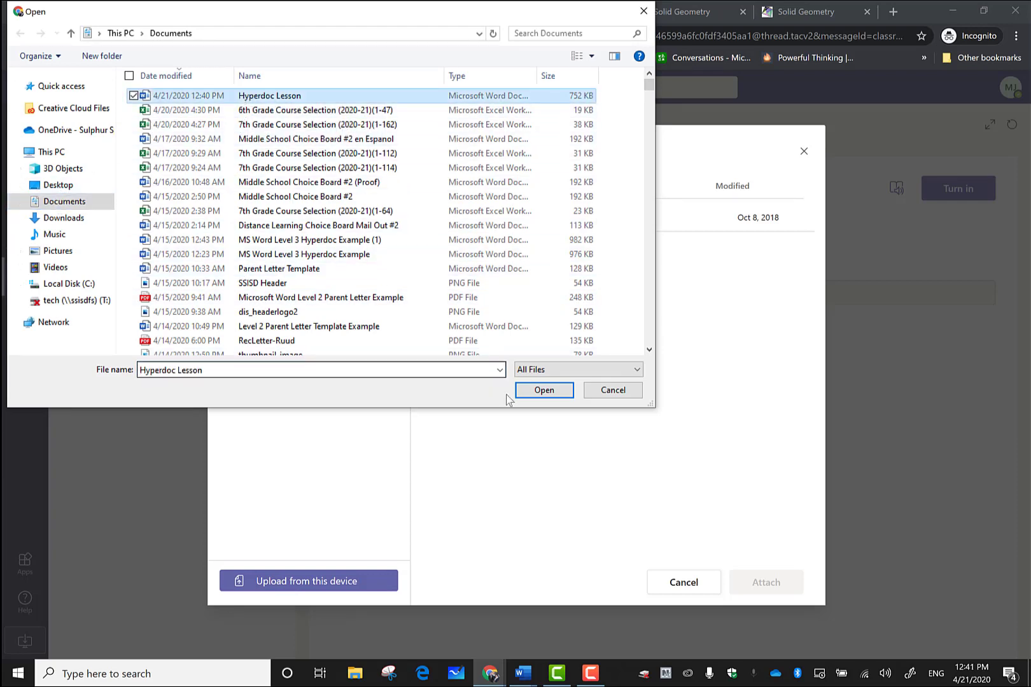
click(568, 397)
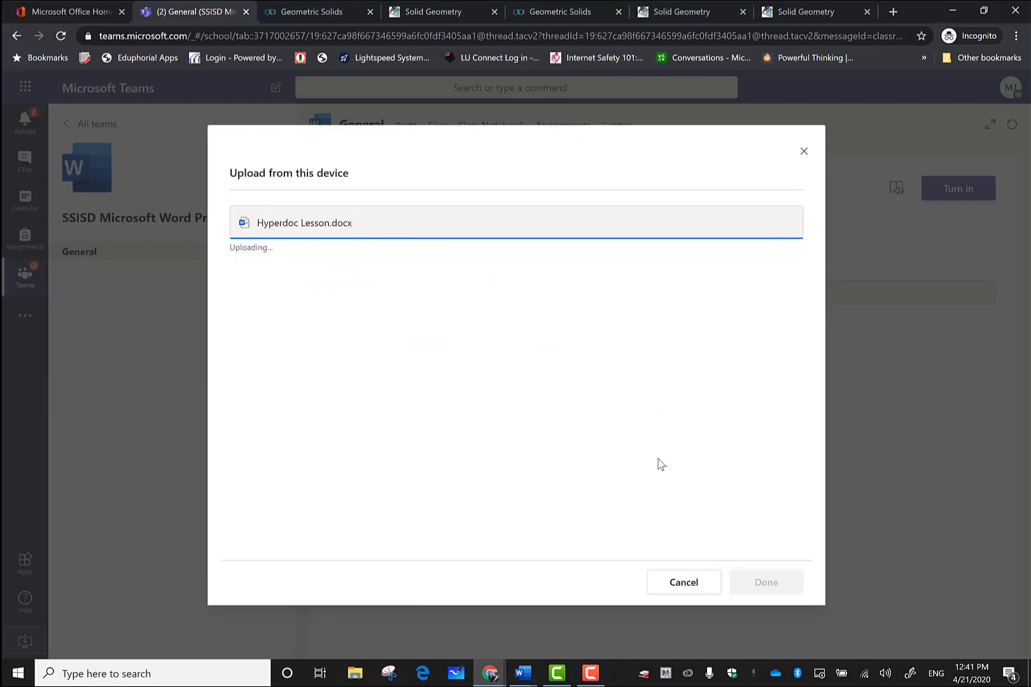
Step: Attach the uploaded Hyperdoc Lesson.docx and turn in the Level 3 - Hyperdoc assignment
click(755, 576)
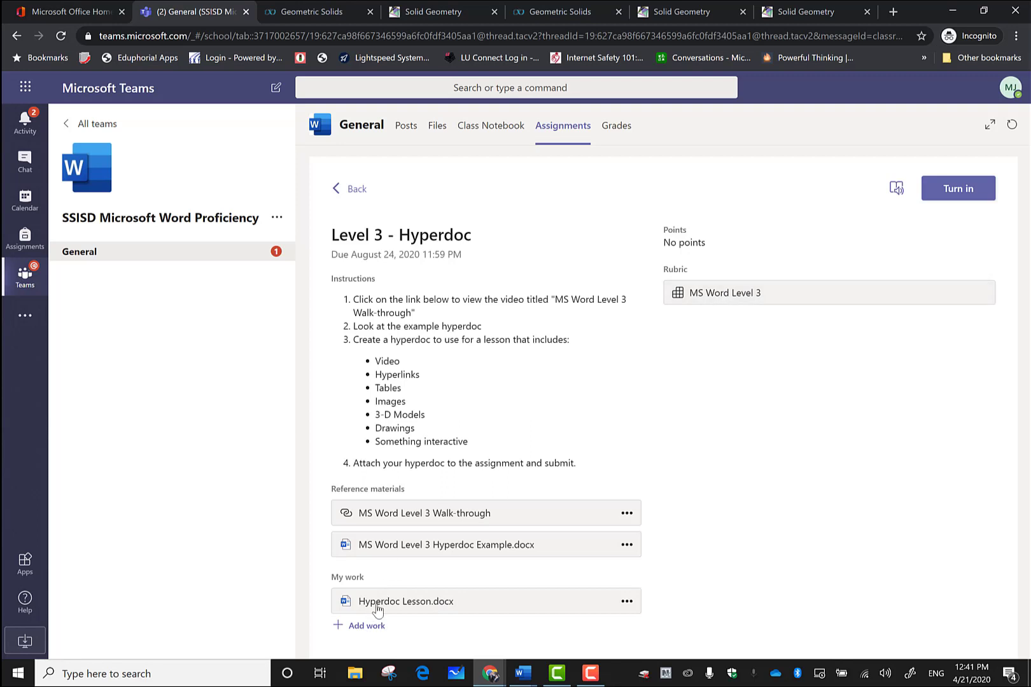
click(960, 190)
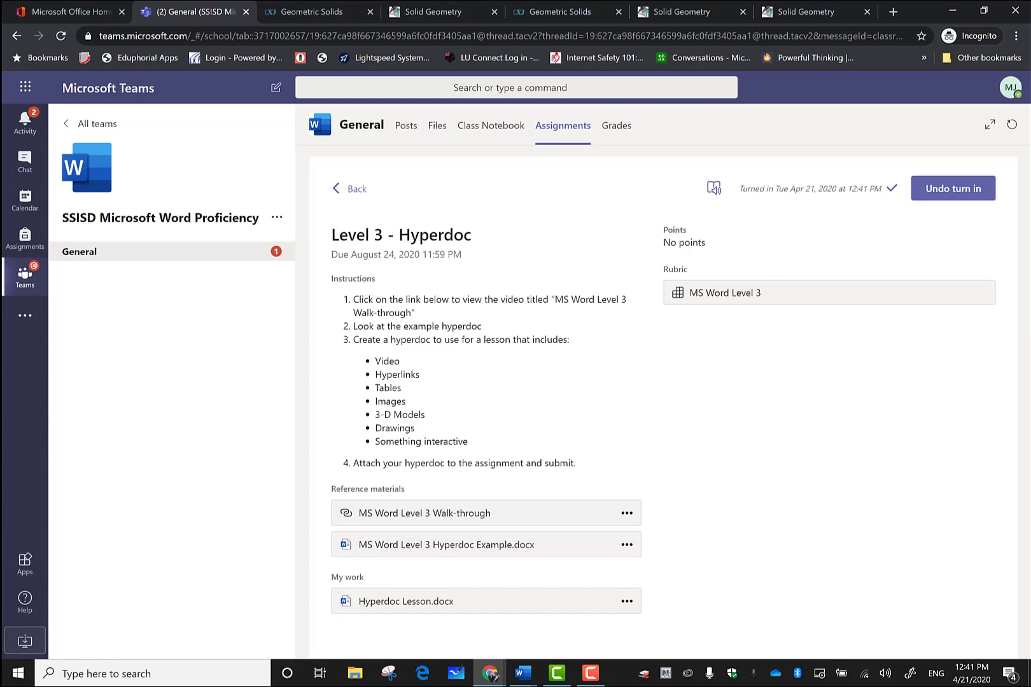
key(F10)
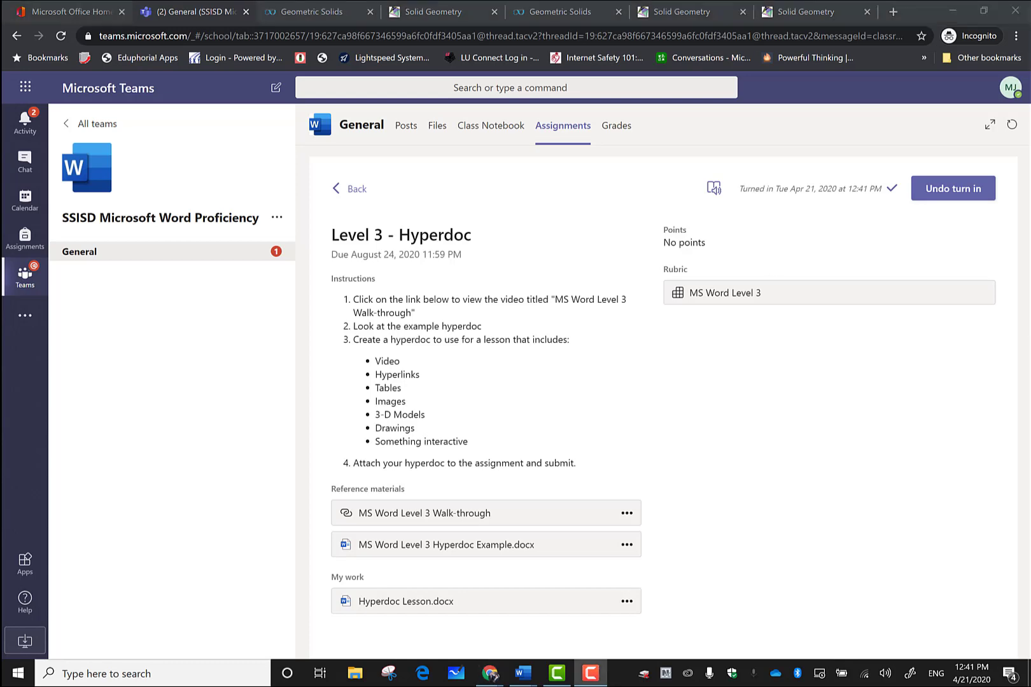